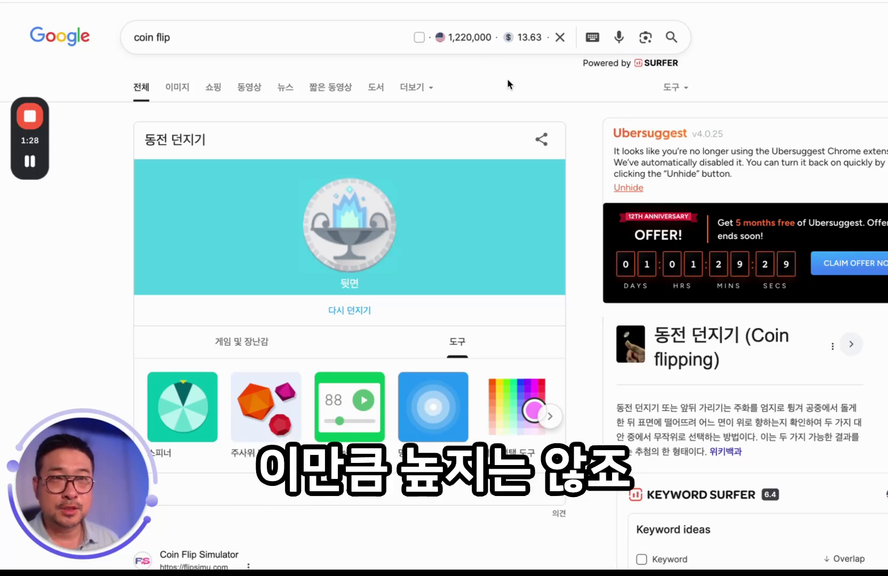
Examine the Google results for "coin flip", focusing on the Coin Flip Simulator listing and its traffic figures
scroll(448, 134, down, 5)
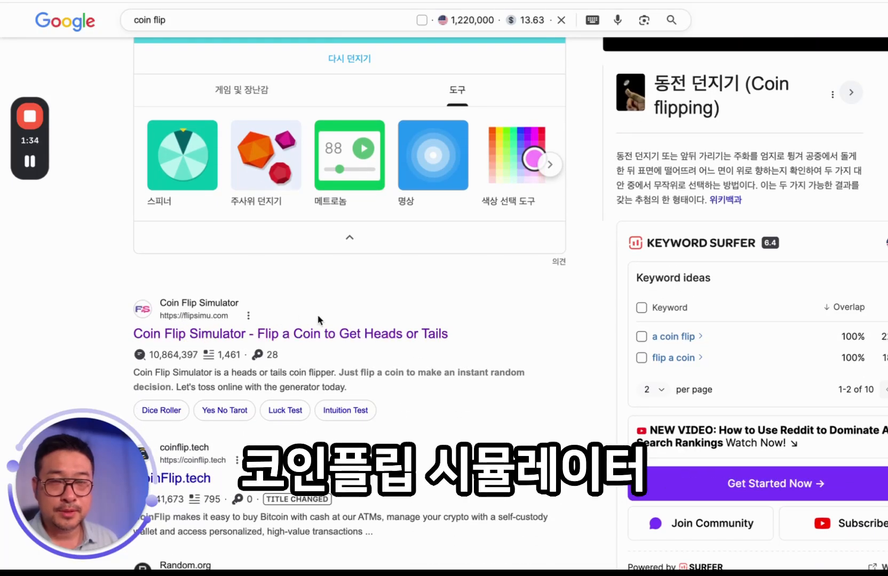
scroll(362, 320, up, 2)
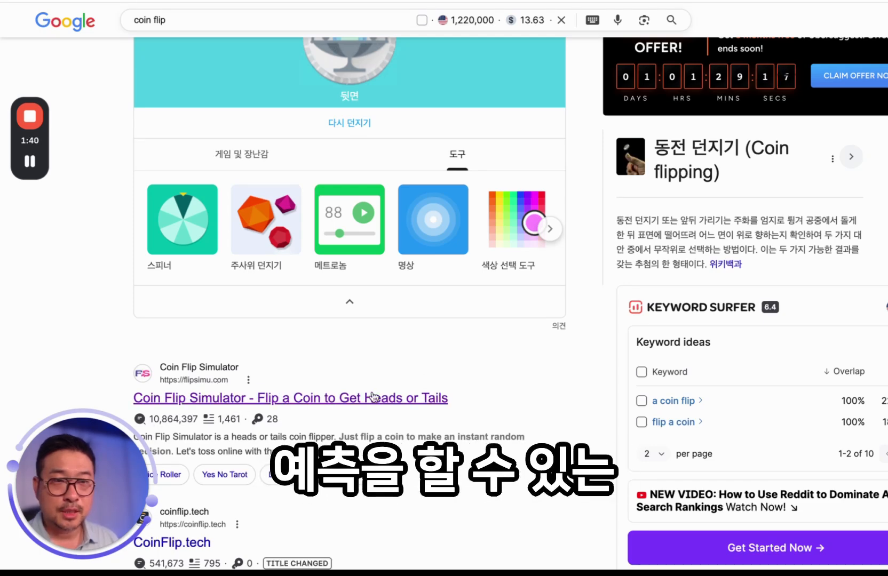
scroll(150, 381, up, 4)
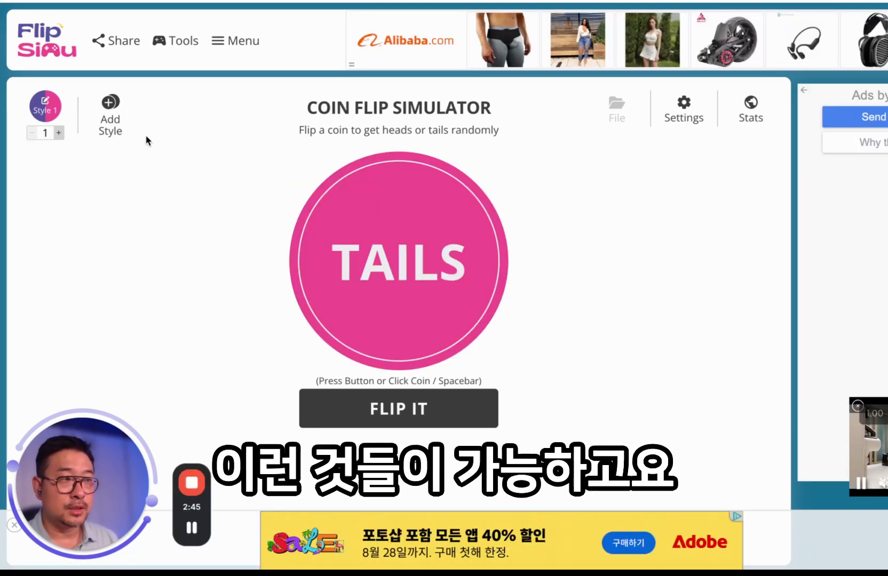
Flip the coin twice in FlipSimu's Coin Flip Simulator and highlight the Style 1 heads and tails tally
click(404, 421)
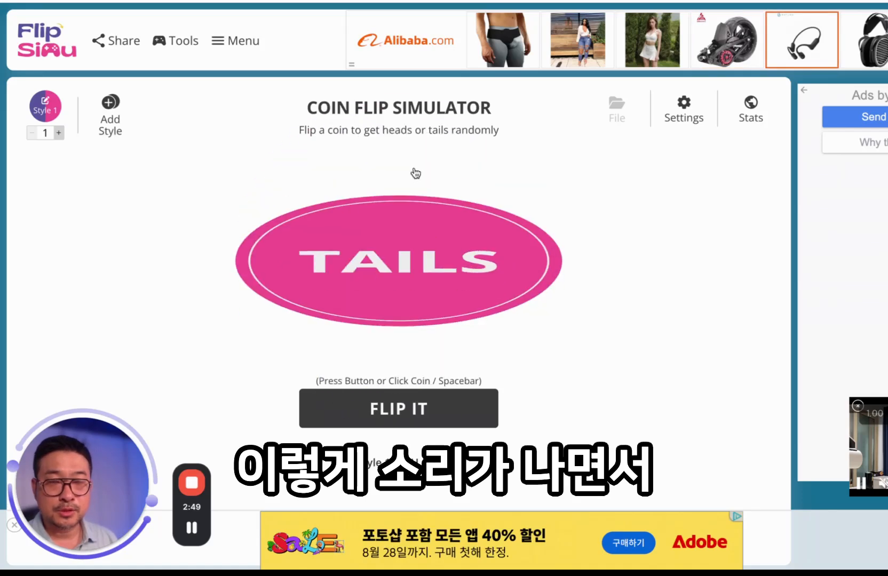
key(space)
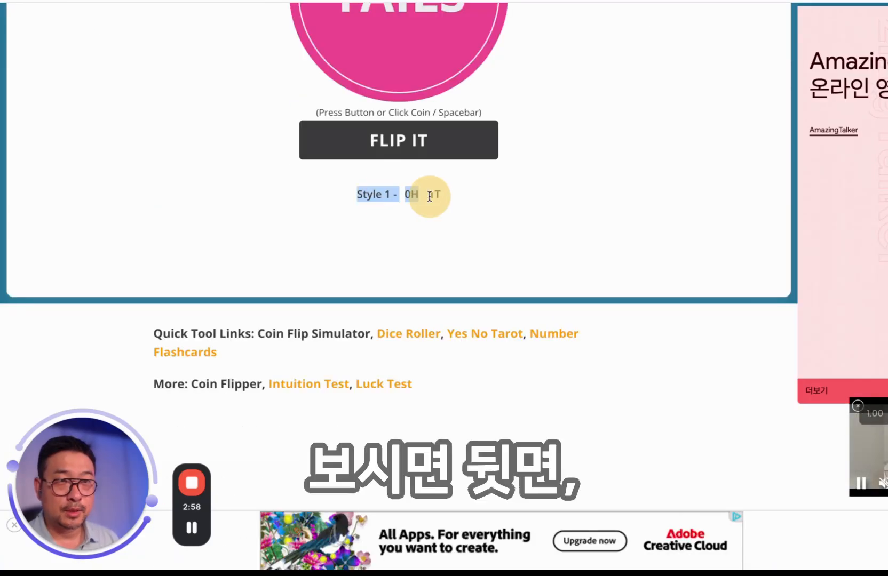
drag(428, 194, 447, 197)
Examine the article beneath the coin flip tool, covering statistics, customizations, sign-in advantages and everyday uses, through to the footer links
scroll(410, 265, down, 20)
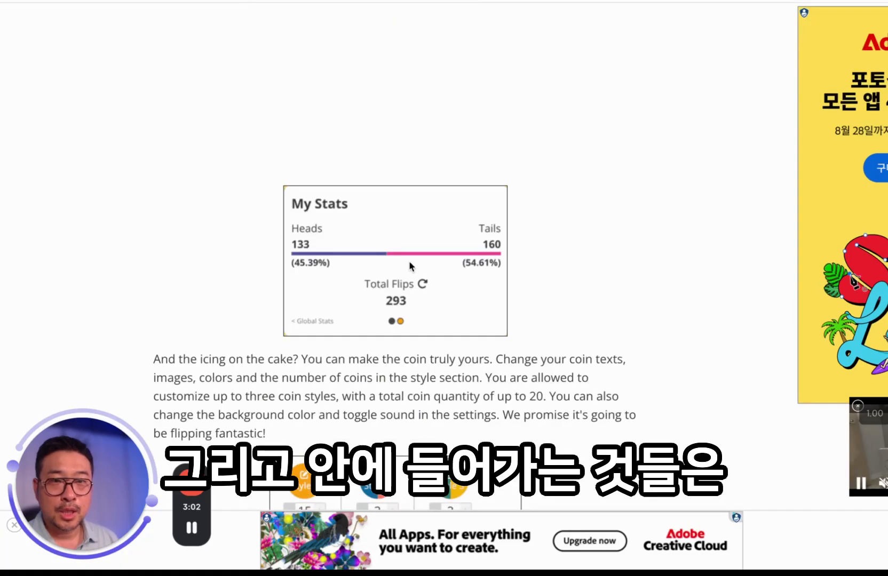
scroll(409, 260, down, 15)
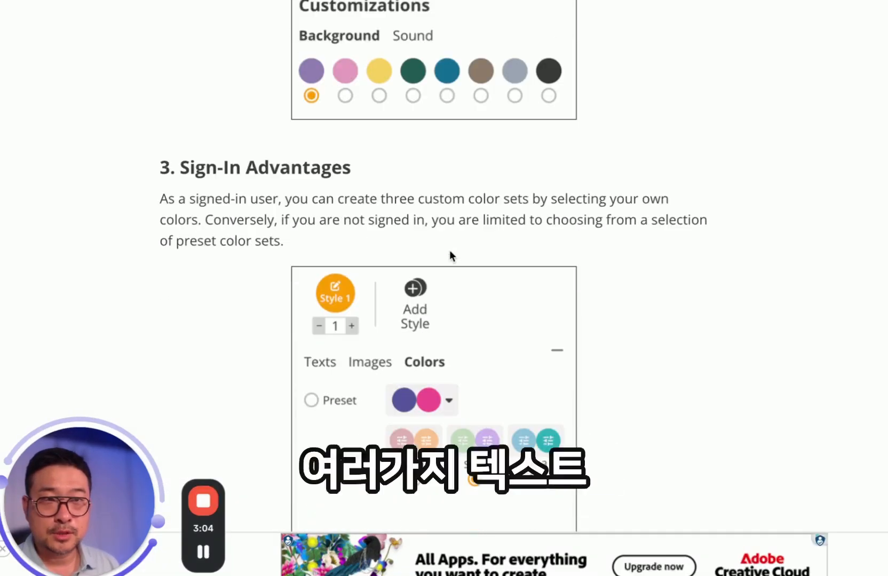
scroll(450, 253, down, 20)
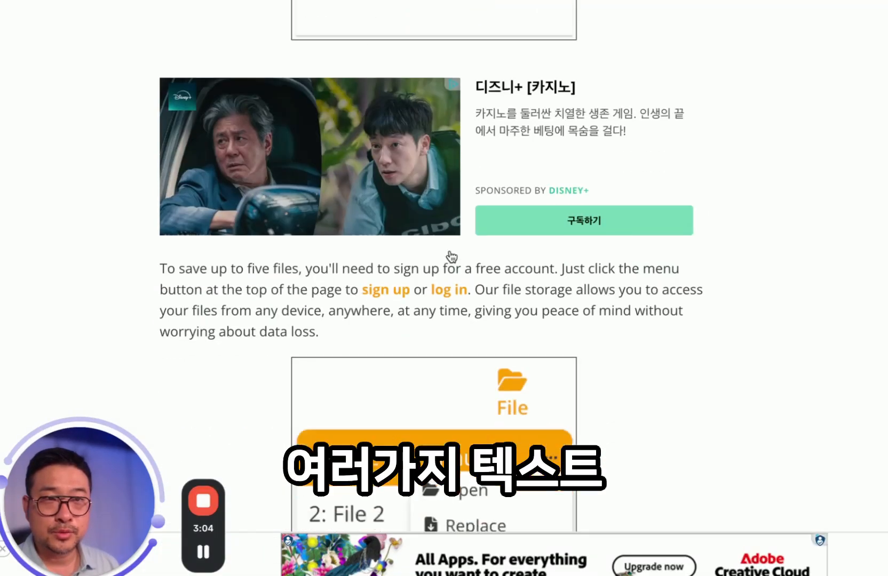
scroll(451, 257, down, 15)
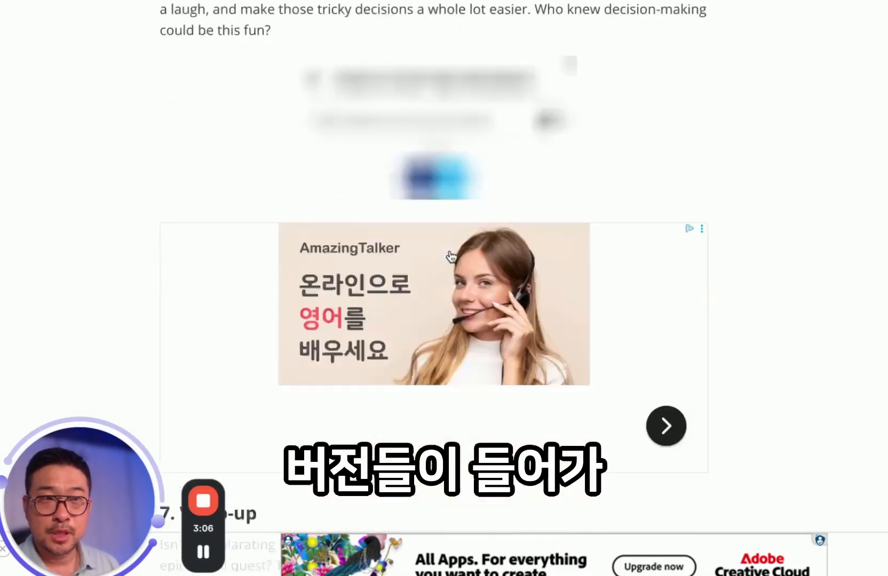
scroll(450, 250, up, 20)
scroll(449, 251, up, 20)
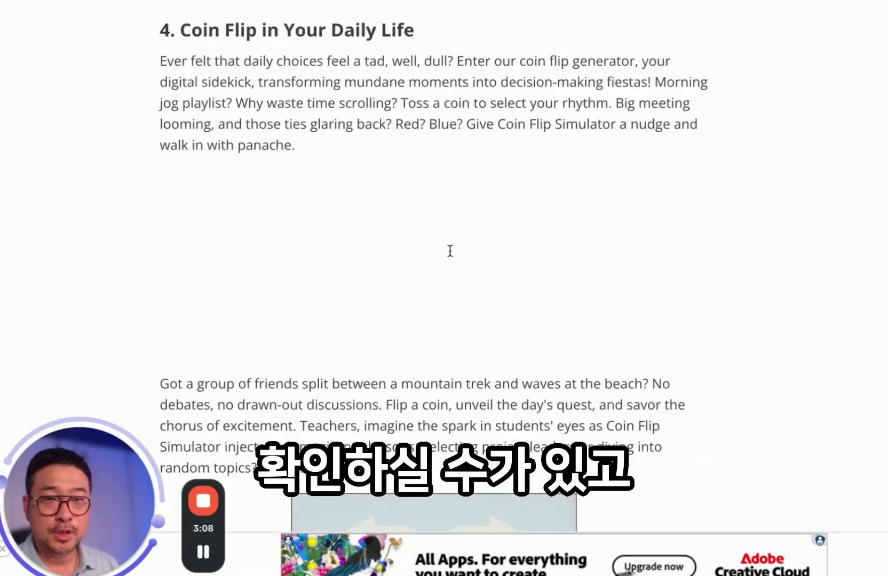
scroll(449, 250, down, 20)
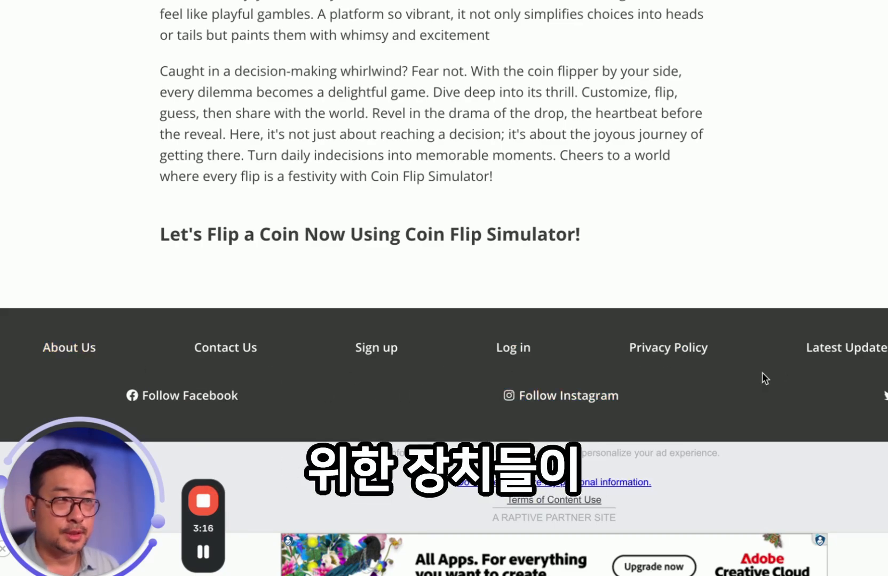
scroll(777, 377, up, 15)
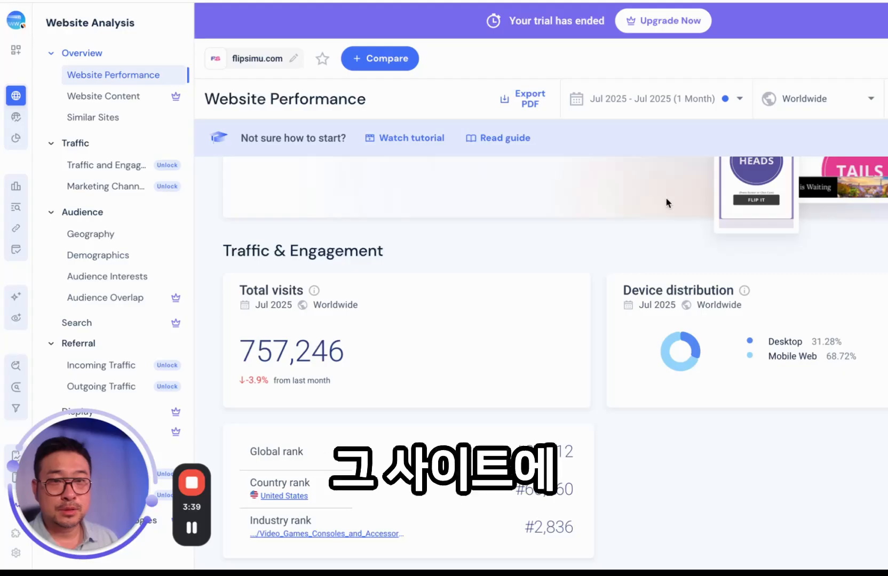
Review flipsimu.com's total visits for July 2025 and its global, country and industry ranks in the website performance report
scroll(449, 343, down, 1)
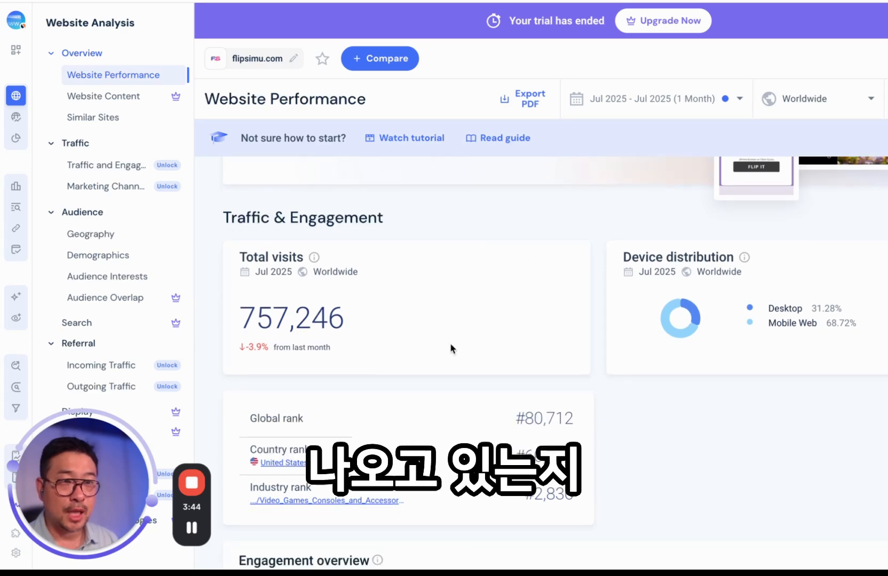
scroll(493, 274, down, 3)
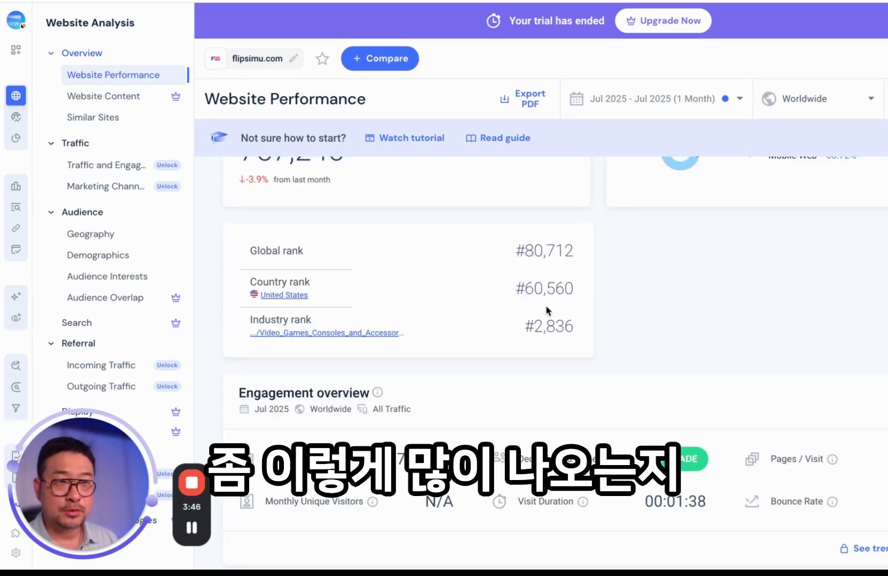
scroll(286, 327, up, 2)
scroll(354, 278, up, 3)
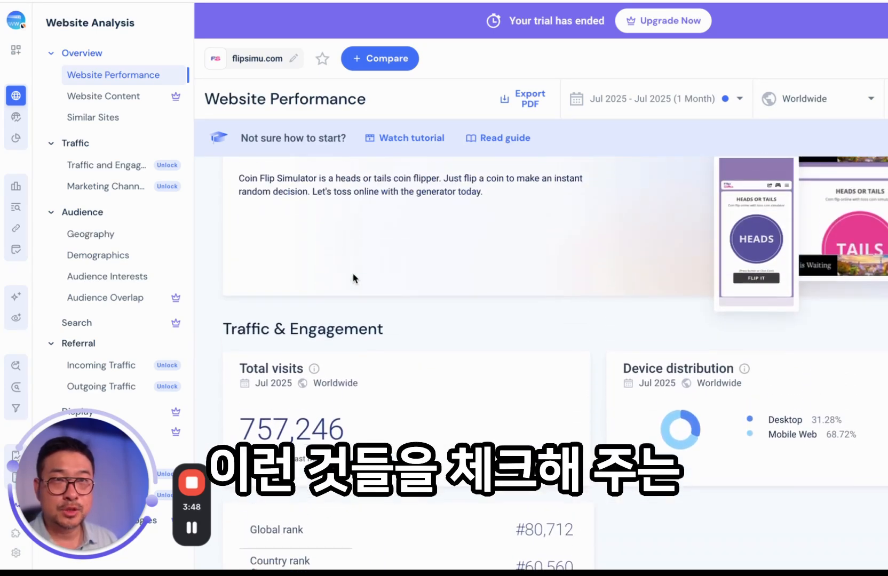
scroll(417, 368, down, 1)
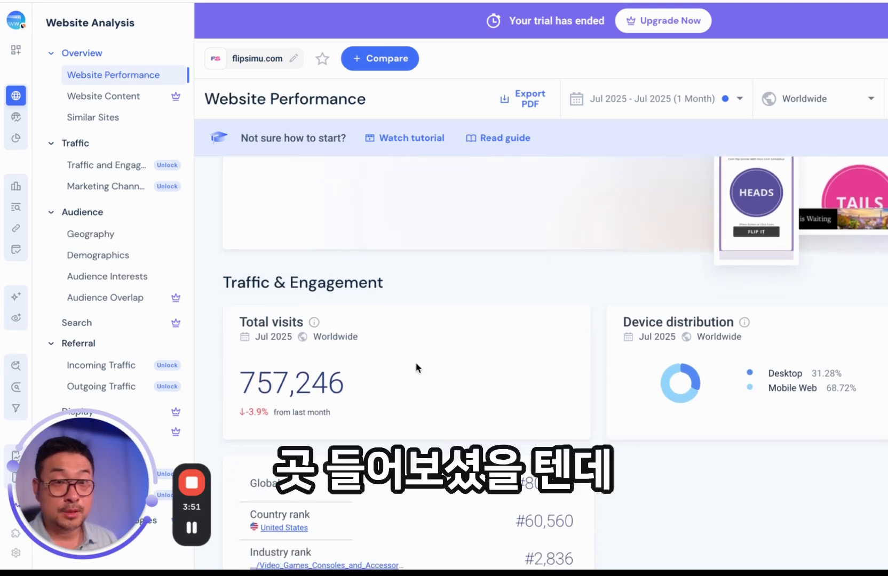
double_click(243, 356)
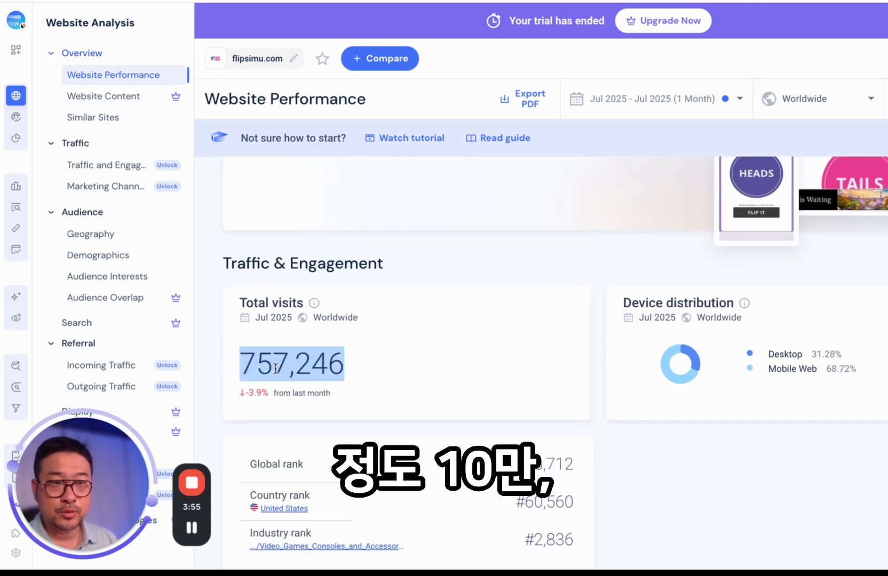
scroll(415, 360, down, 1)
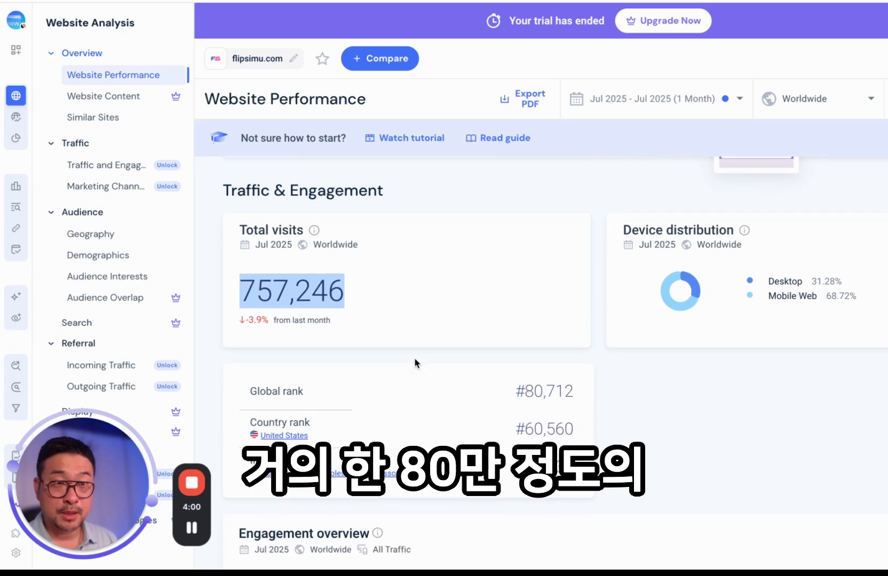
Highlight the visit duration in flipsimu.com's engagement overview and review the report's site summary and traffic section
scroll(423, 342, down, 4)
drag(517, 395, 707, 398)
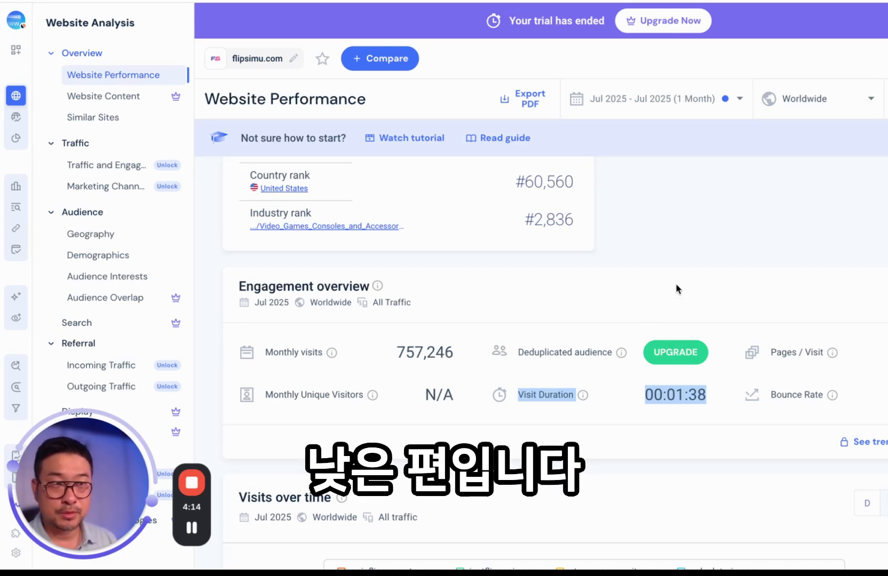
scroll(723, 273, up, 3)
scroll(722, 272, up, 6)
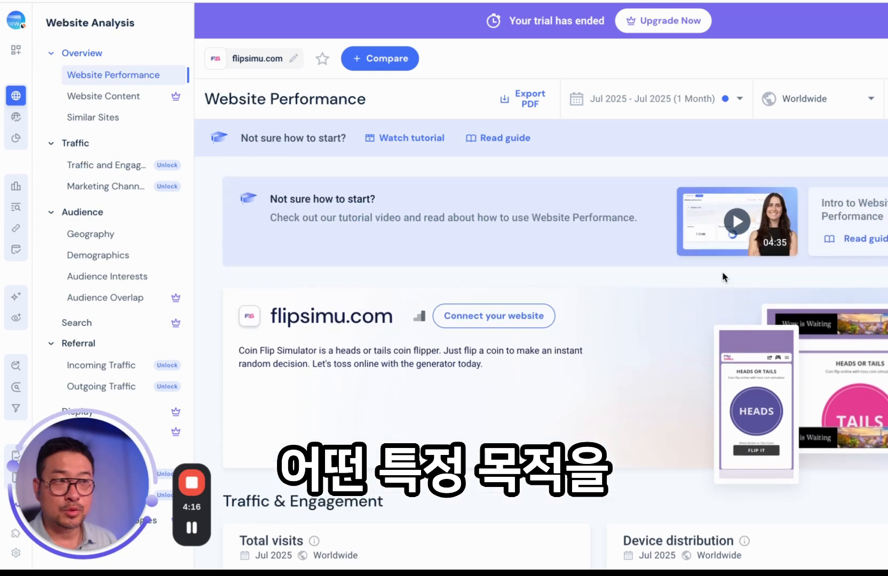
scroll(619, 374, down, 1)
scroll(613, 380, down, 1)
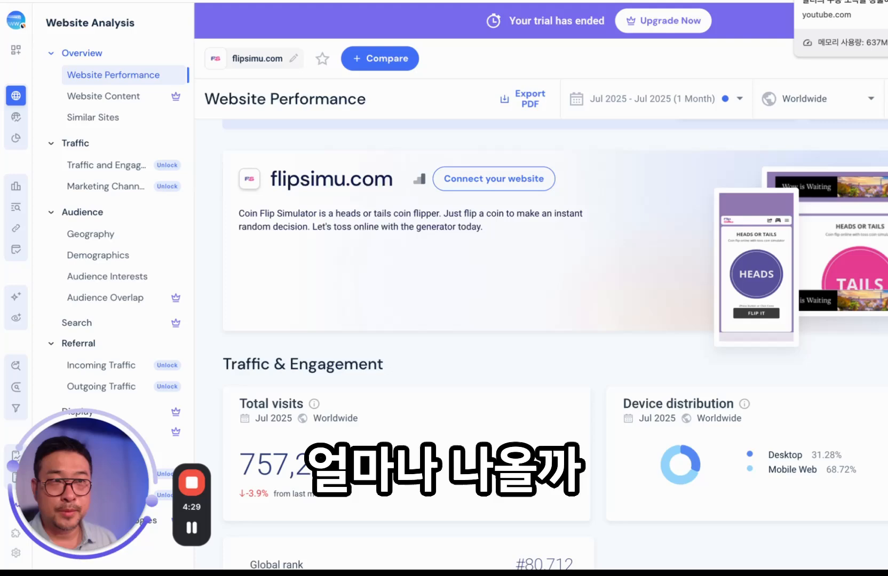
scroll(639, 180, down, 3)
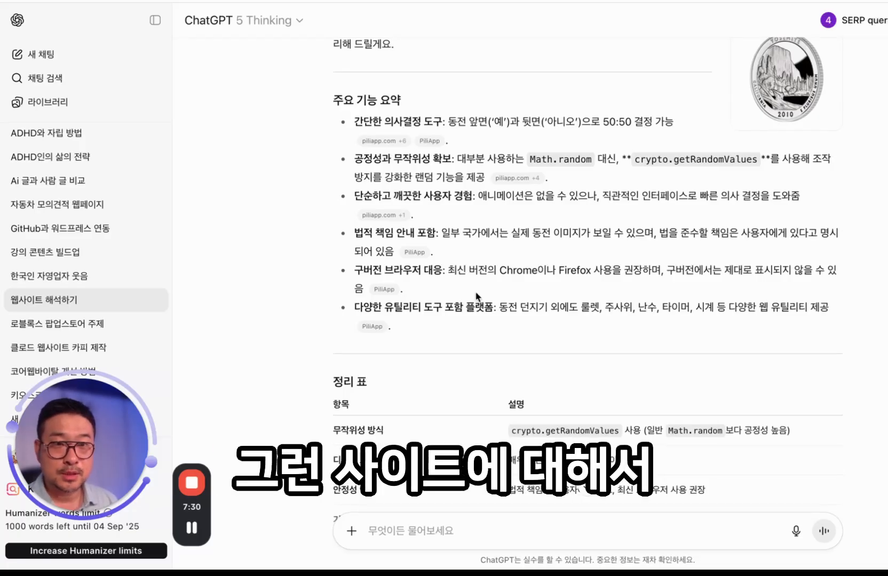
Read the summary of main features (주요 기능 요약) in ChatGPT's analysis of the coin flip site
scroll(415, 247, down, 1)
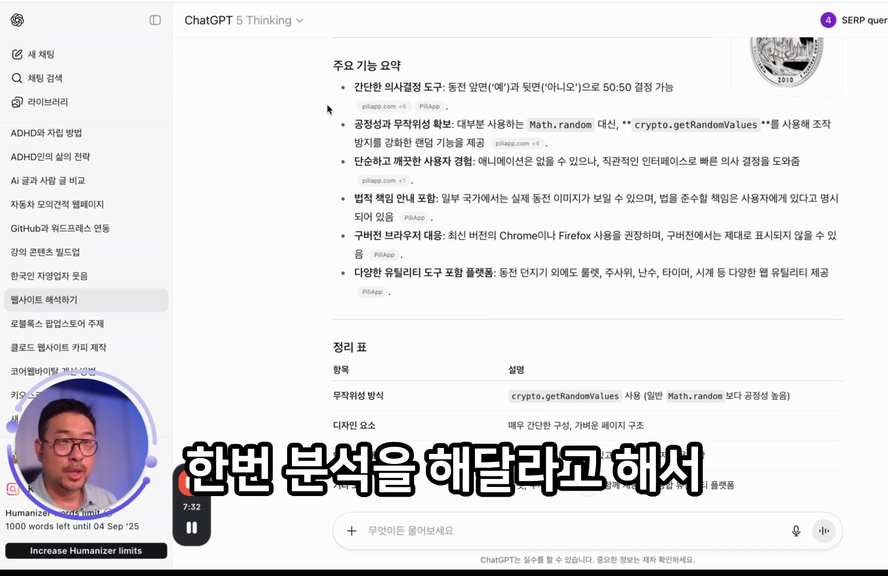
drag(318, 83, 670, 271)
click(872, 308)
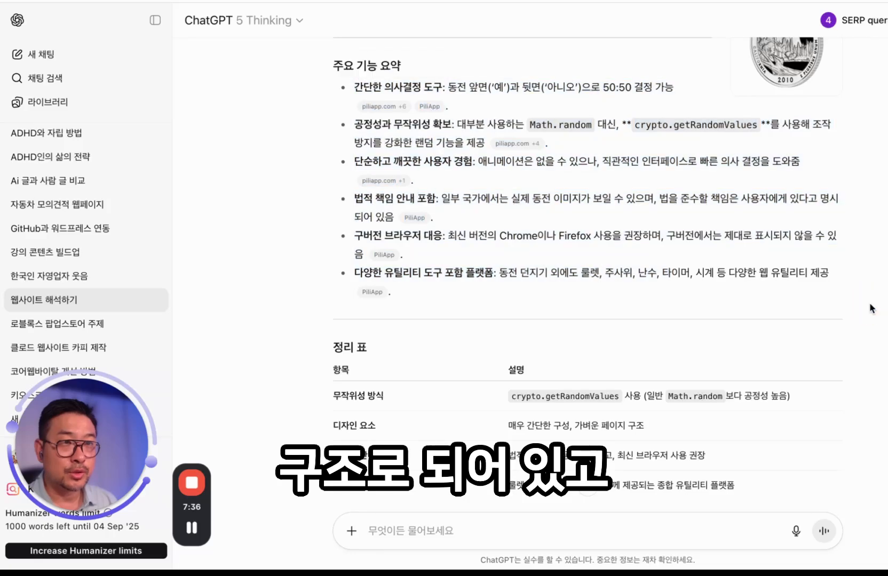
Read the summary table (정리 표) and usage tips (활용 팁) that complete the coin flip site analysis
scroll(872, 308, down, 3)
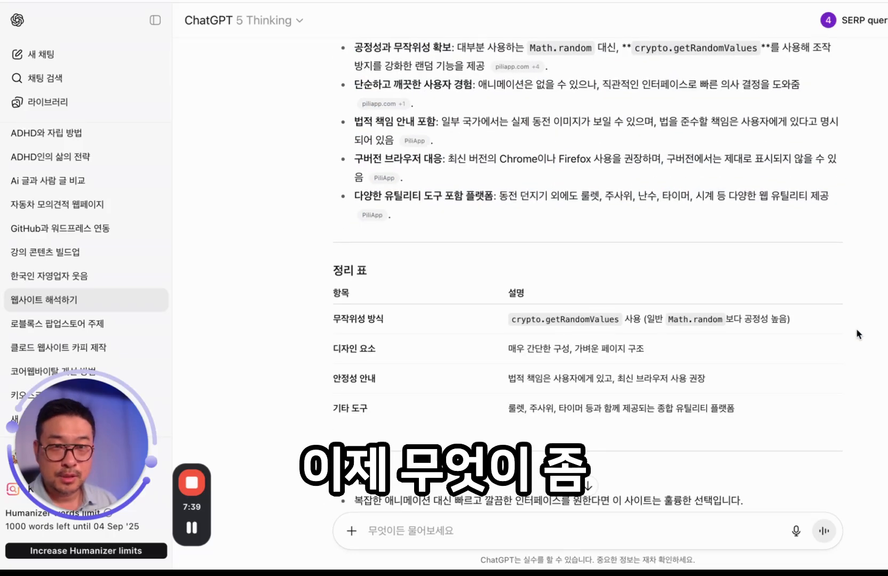
scroll(327, 219, down, 3)
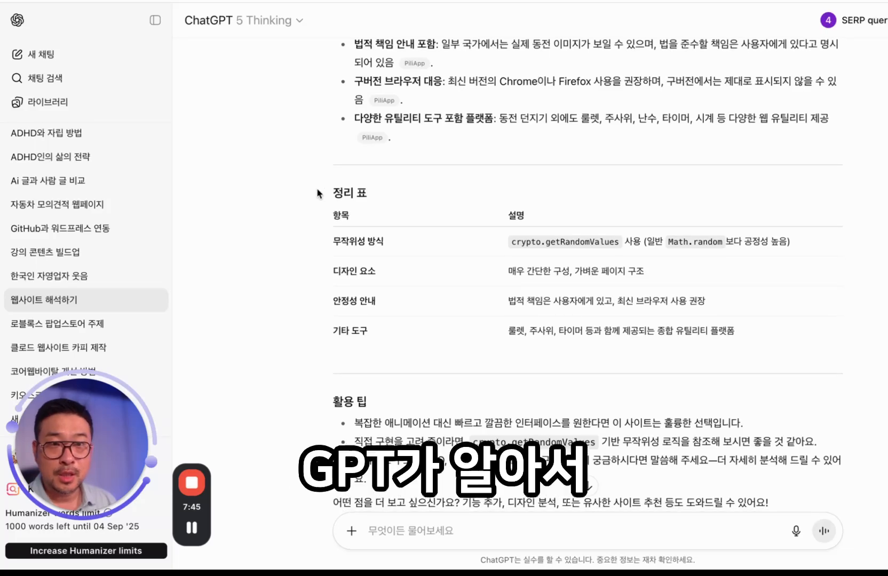
drag(300, 168, 507, 348)
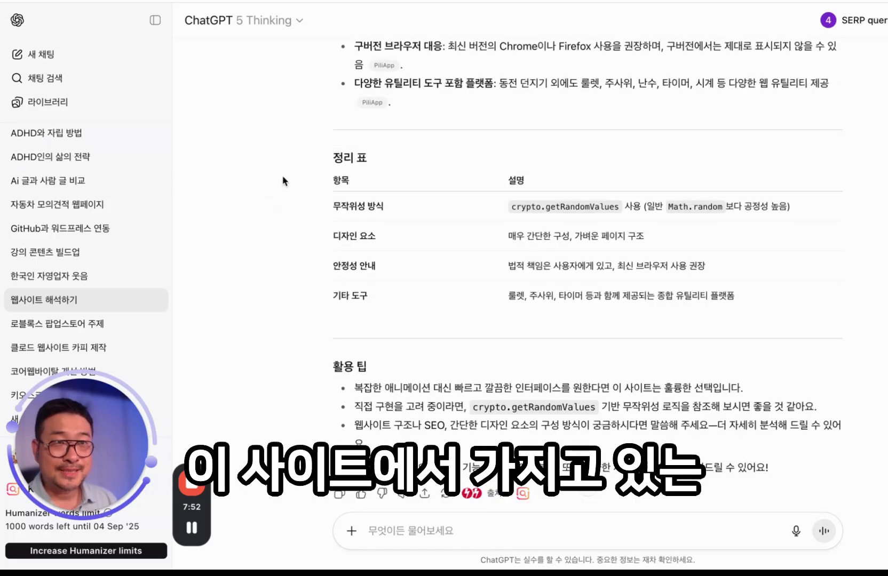
scroll(299, 234, down, 3)
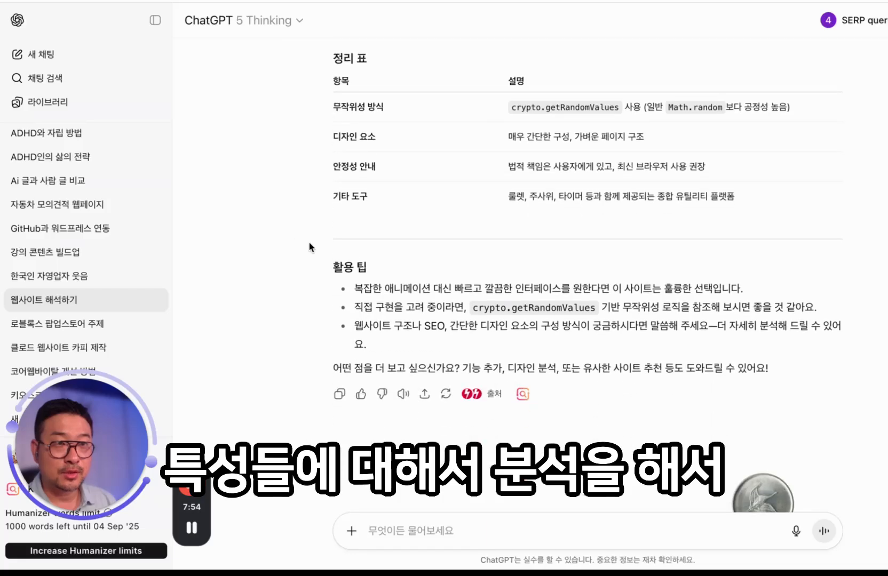
drag(311, 272, 833, 374)
click(292, 308)
scroll(646, 287, down, 2)
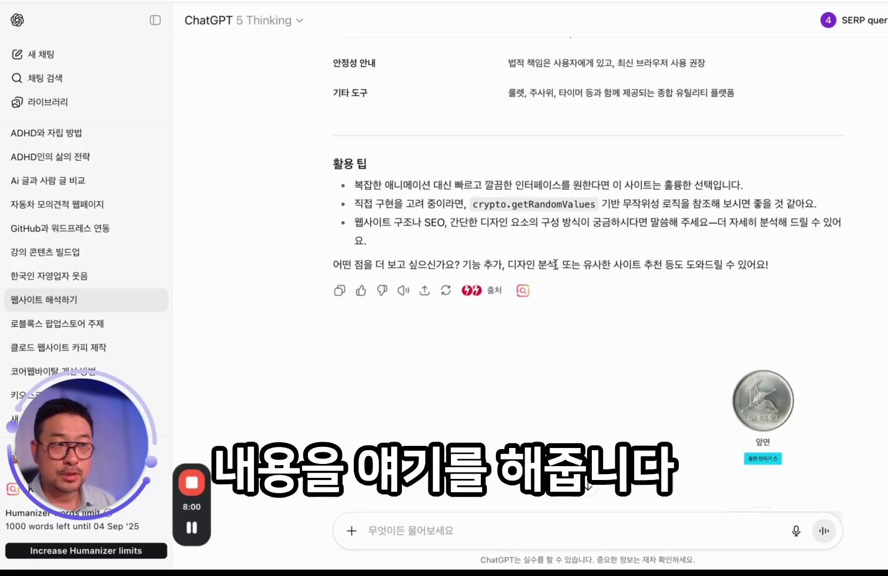
scroll(554, 264, down, 3)
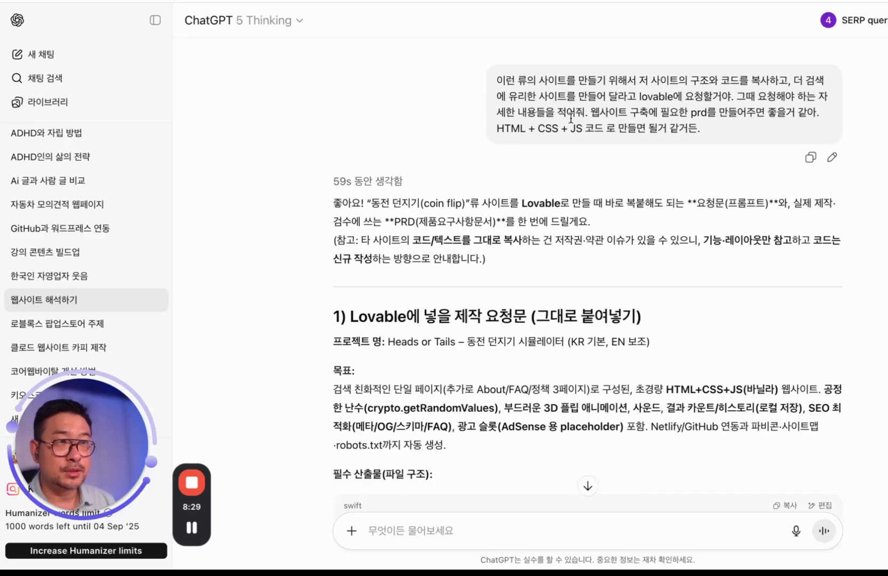
Highlight "prd" in the Lovable site request and examine the reply's PRD definition and its note about copying another site's code
mouse_move(688, 113)
mouse_down()
mouse_move(735, 114)
mouse_move(715, 116)
mouse_up()
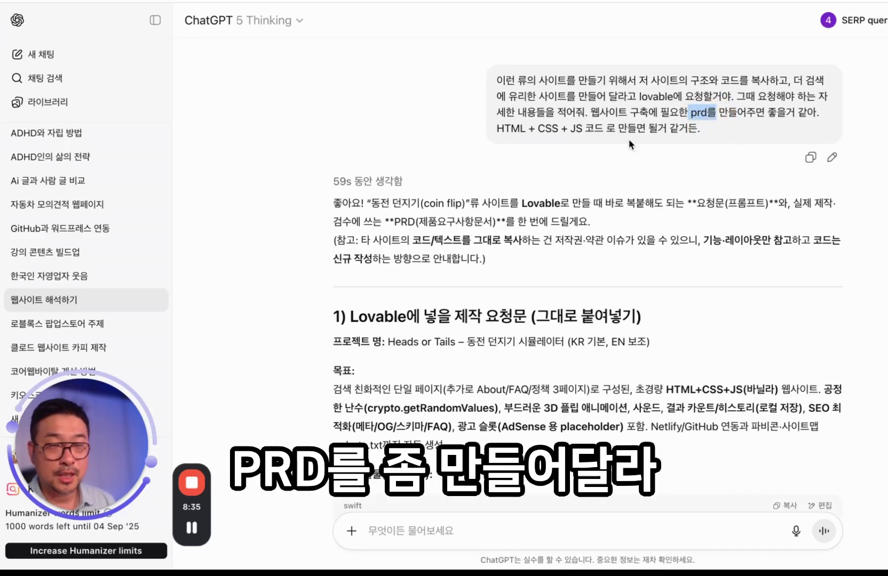
scroll(554, 219, down, 2)
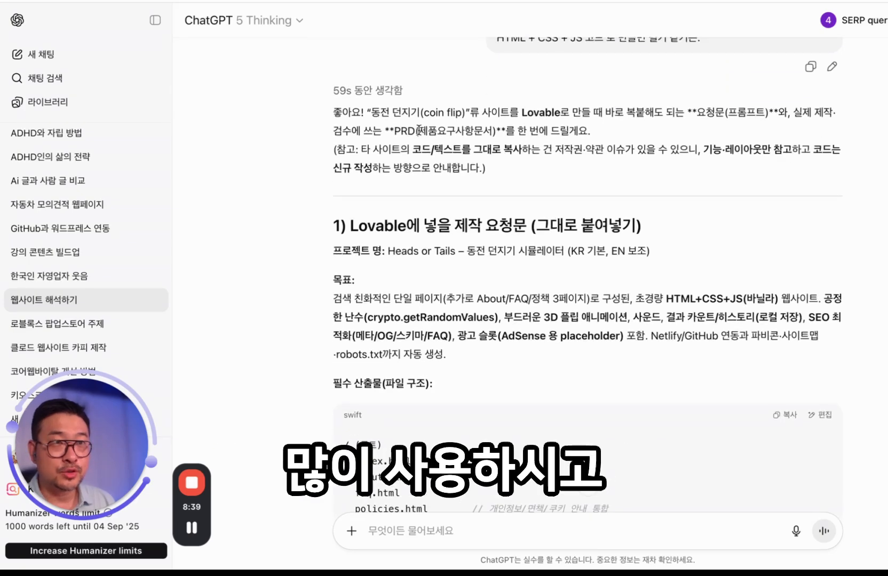
drag(420, 130, 497, 140)
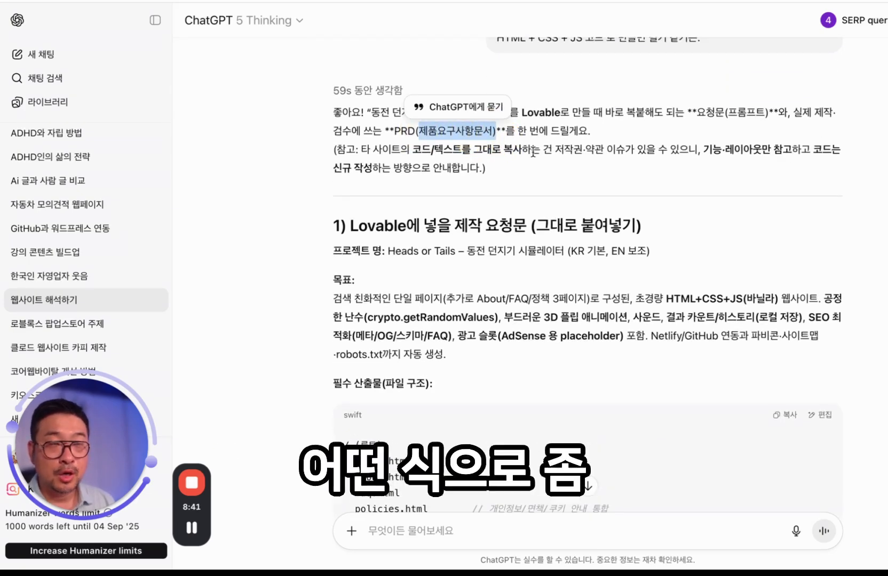
click(623, 155)
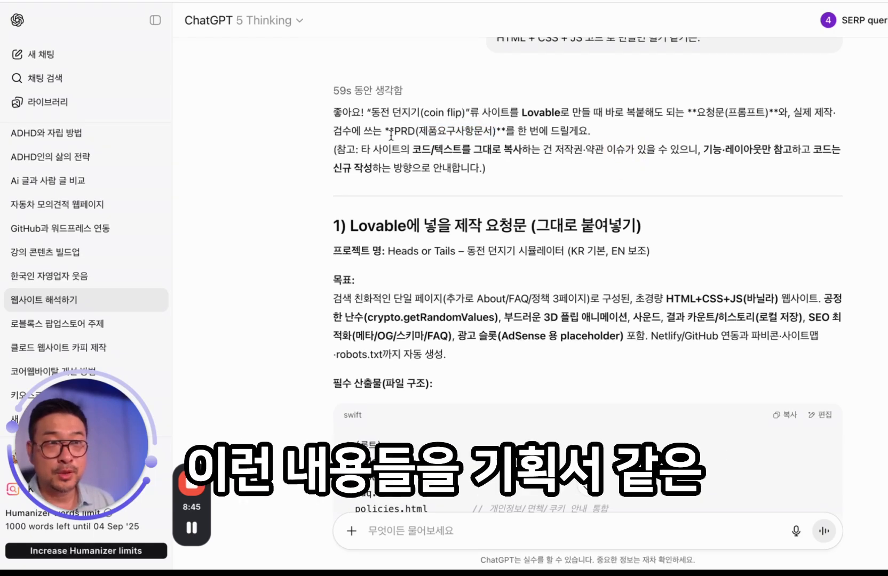
drag(395, 131, 501, 149)
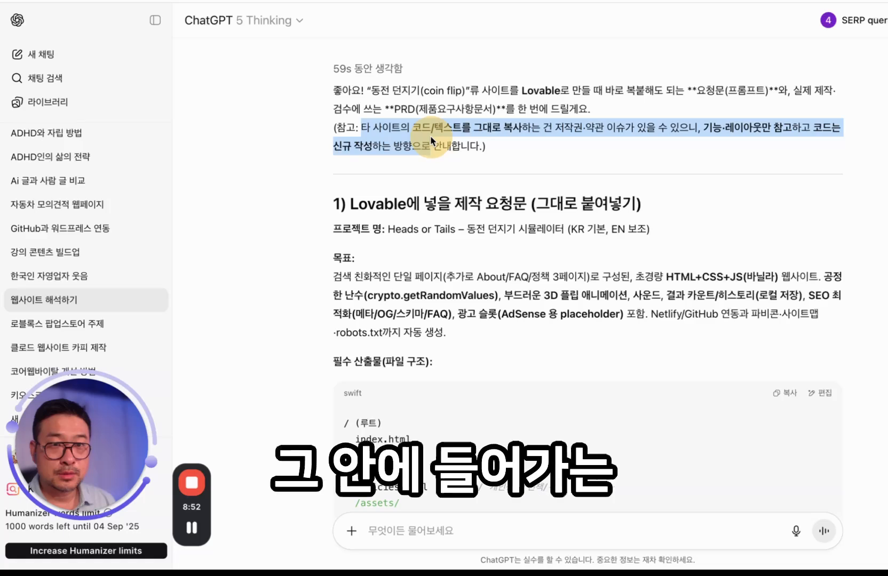
Highlight the note about not copying another site's code or text and the Lovable request heading, and examine the project goal and file structure
drag(361, 128, 432, 143)
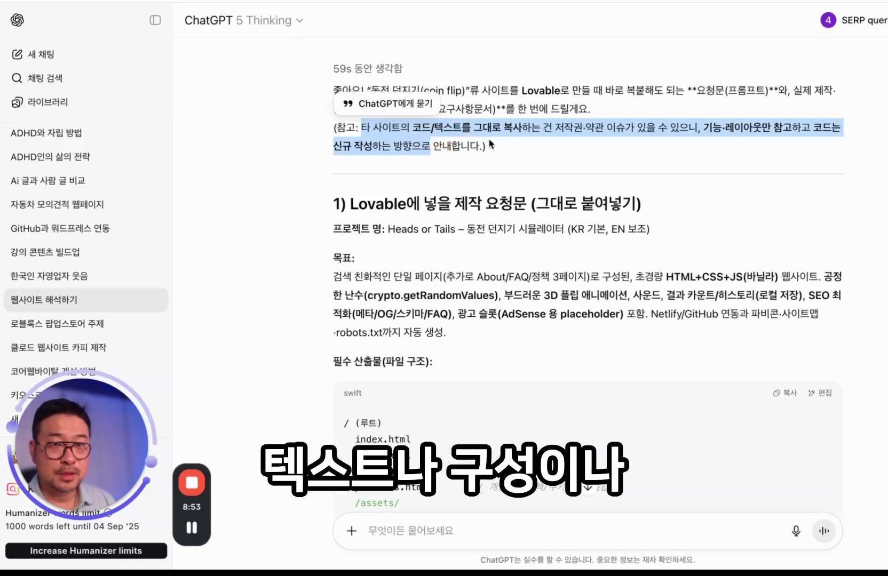
click(433, 144)
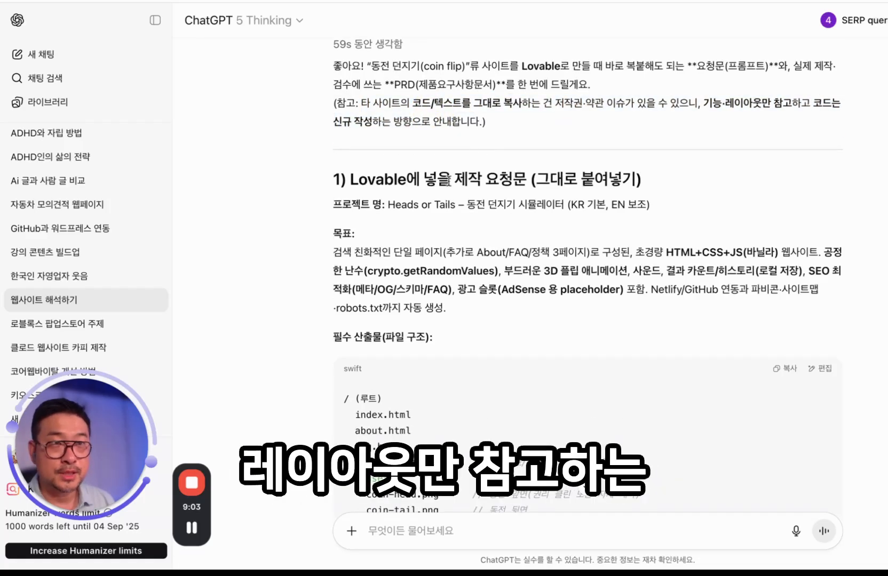
scroll(448, 181, down, 2)
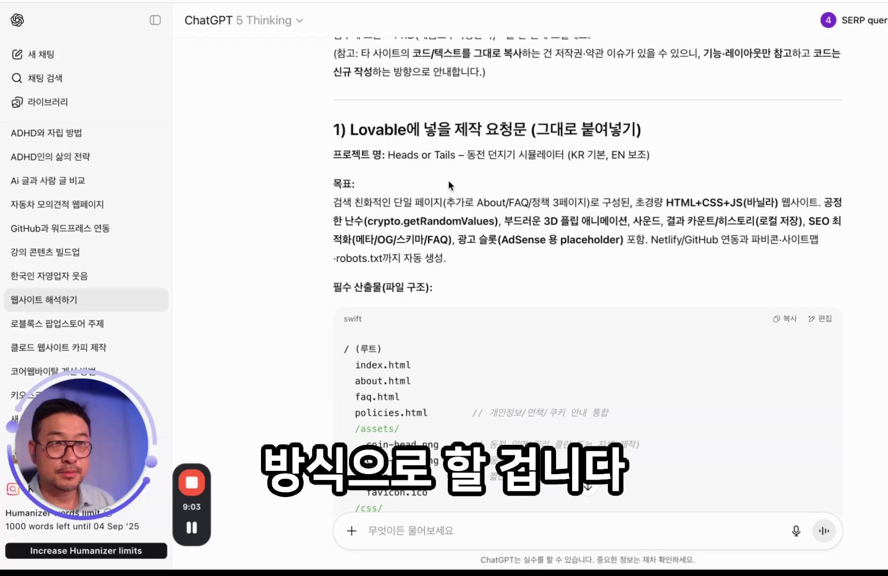
drag(351, 95, 436, 96)
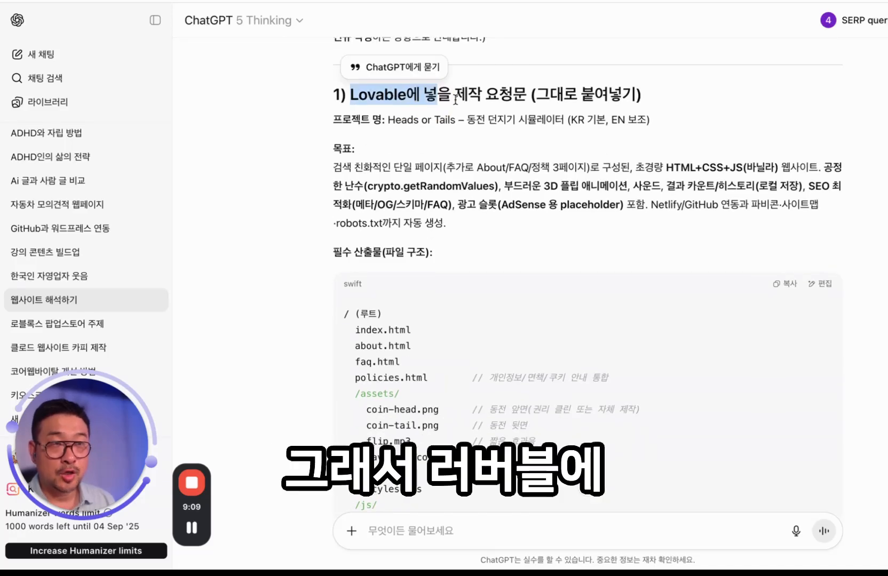
scroll(431, 156, down, 1)
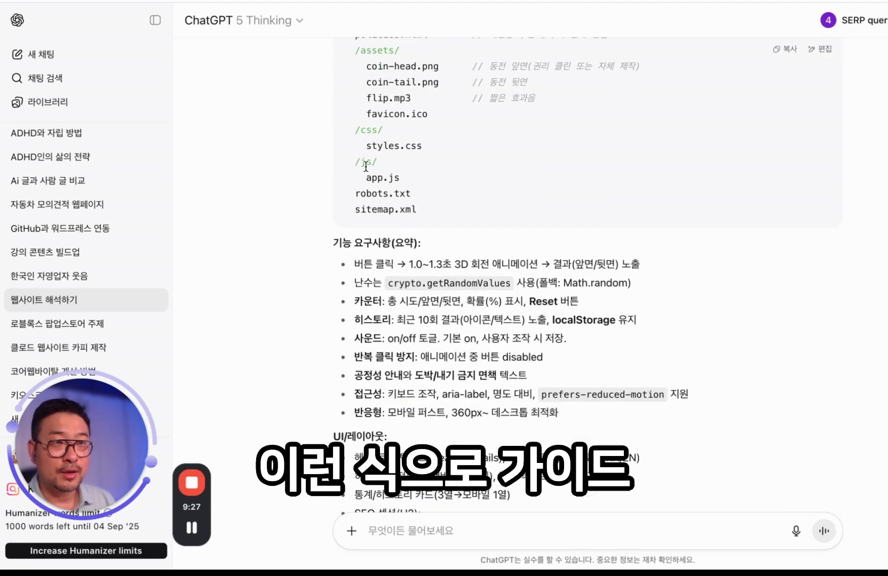
Review the functional requirements (기능 요구사항) and highlight the UI/layout (UI/레이아웃) items in the Lovable request
scroll(533, 266, down, 3)
drag(355, 92, 497, 252)
click(464, 198)
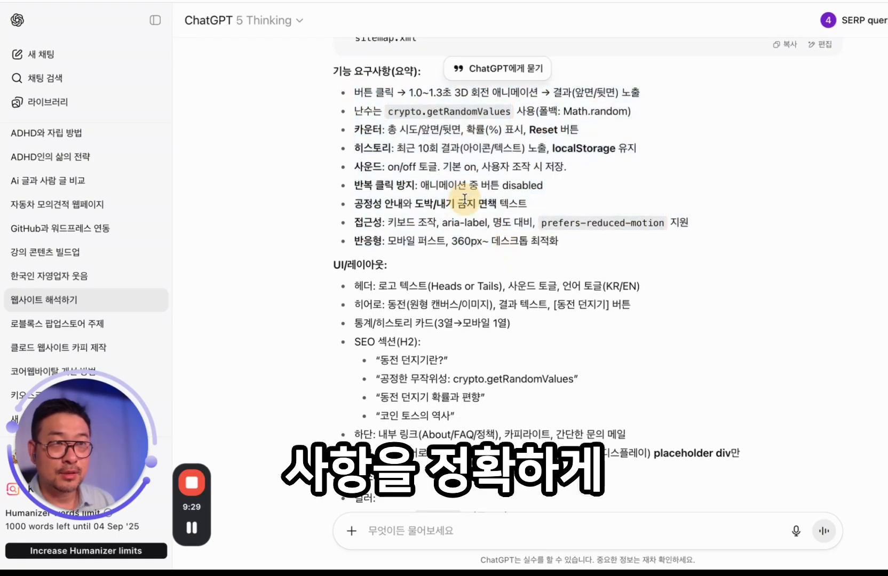
scroll(403, 261, down, 3)
drag(360, 203, 430, 374)
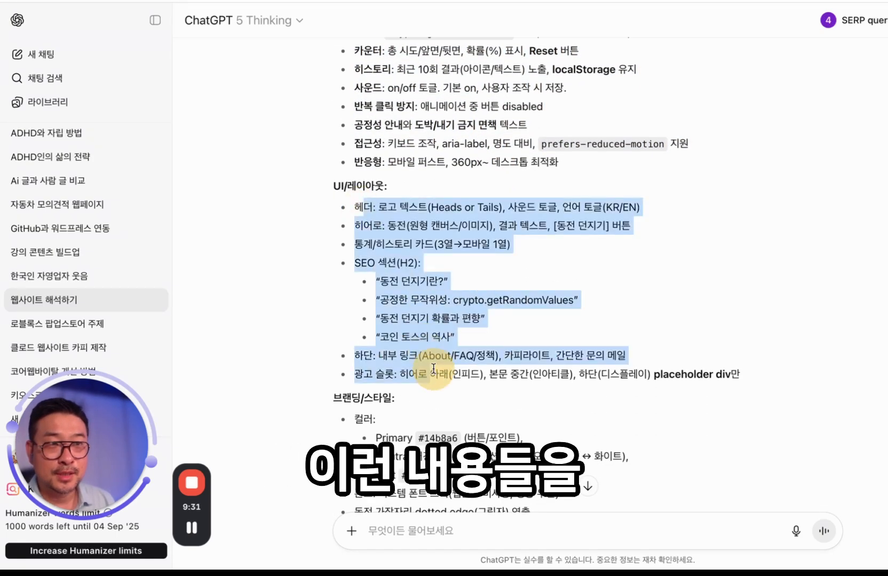
Review the branding, SEO/meta and performance sections of the Lovable request and highlight its analytics/monetization and accessibility items
scroll(434, 373, down, 5)
click(363, 265)
scroll(363, 265, down, 5)
drag(332, 119, 452, 341)
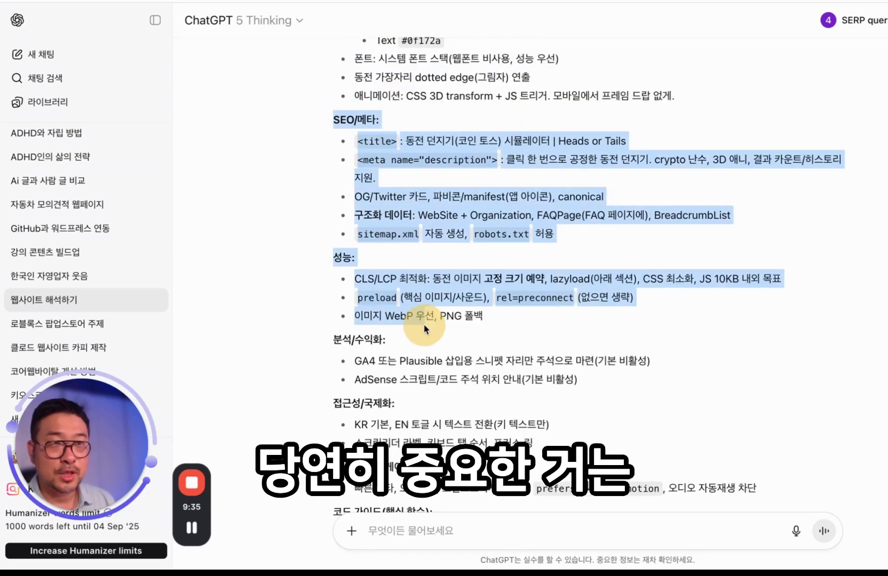
scroll(424, 326, down, 7)
scroll(424, 325, up, 2)
drag(353, 140, 376, 230)
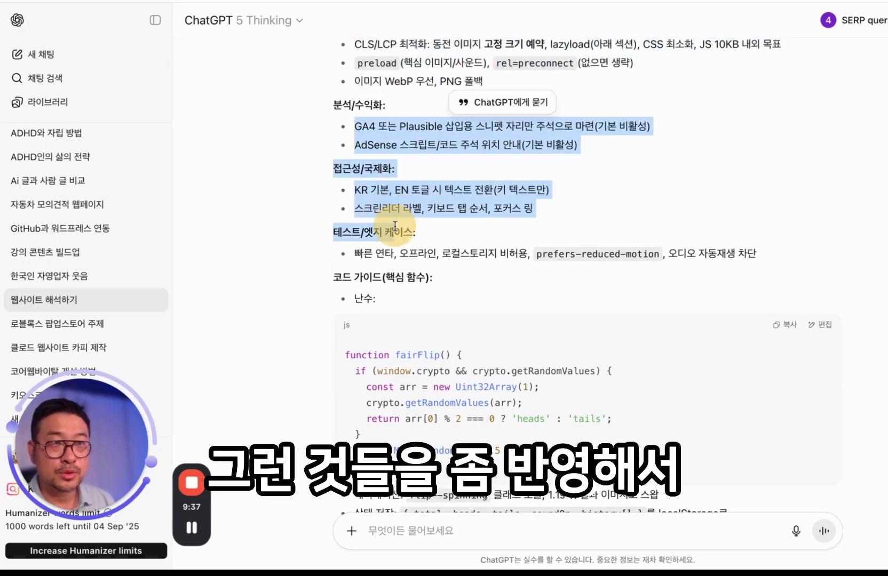
Read the code guide and Korean sample copy, and examine the PRD from its background and goals to its core logic
scroll(384, 230, down, 4)
scroll(395, 226, down, 8)
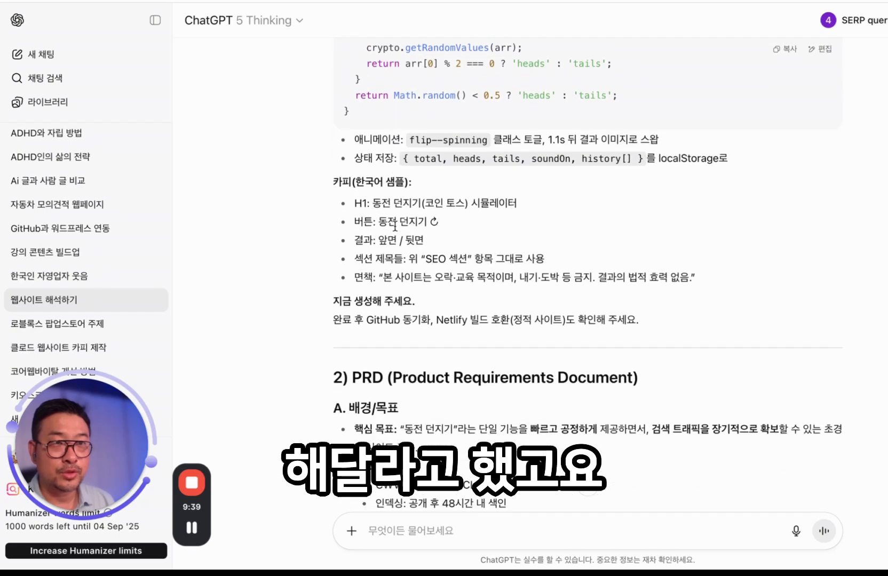
scroll(379, 240, down, 6)
drag(354, 124, 472, 262)
scroll(472, 259, down, 3)
scroll(471, 255, down, 7)
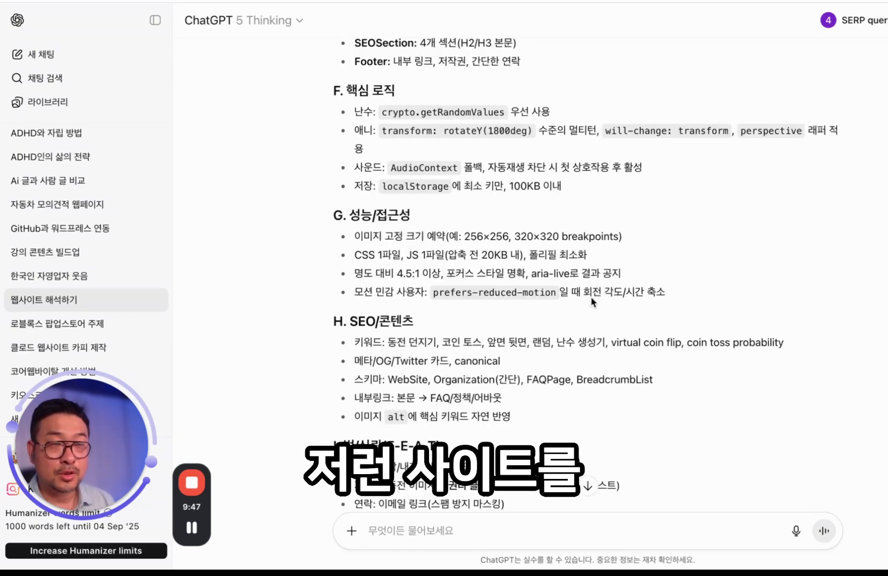
Examine the PRD's performance, SEO and acceptance criteria sections and the code skeletons for index.html and app.js
scroll(458, 248, down, 3)
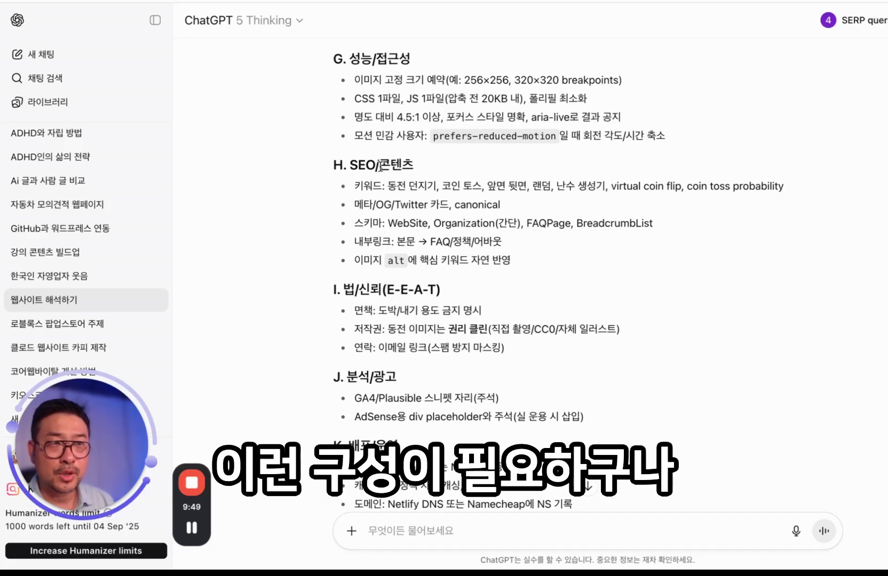
scroll(380, 167, down, 11)
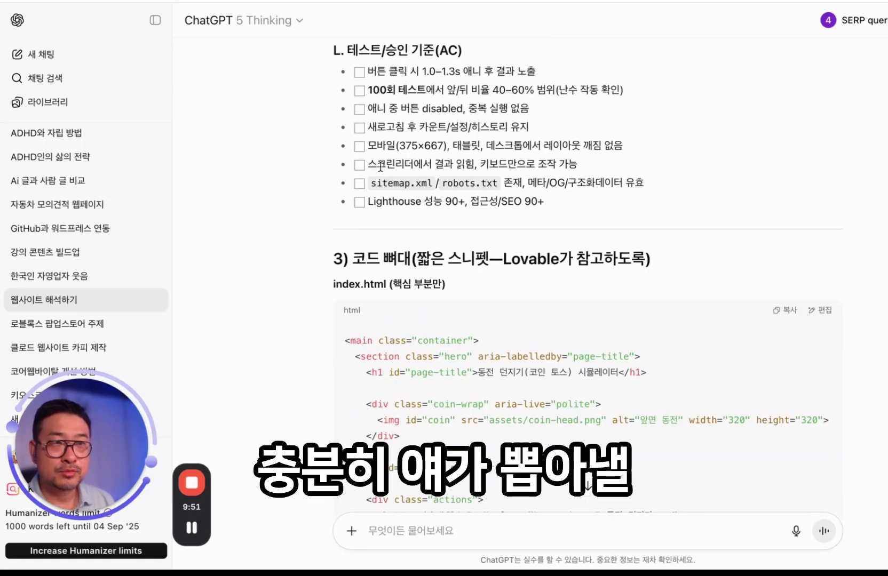
scroll(380, 166, down, 20)
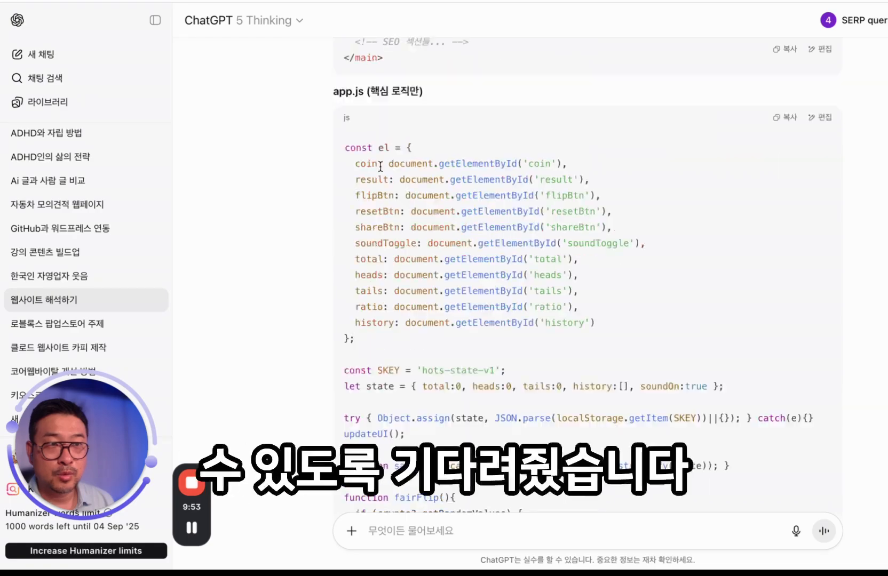
scroll(380, 166, down, 15)
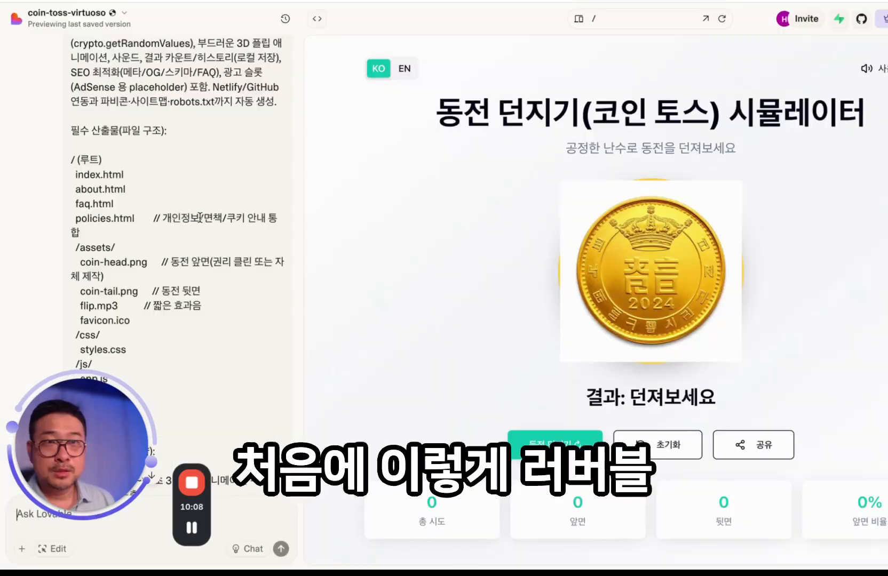
In Lovable's coin-toss-virtuoso project, look over the previewed coin toss simulator and its explanatory sections
scroll(144, 68, down, 1)
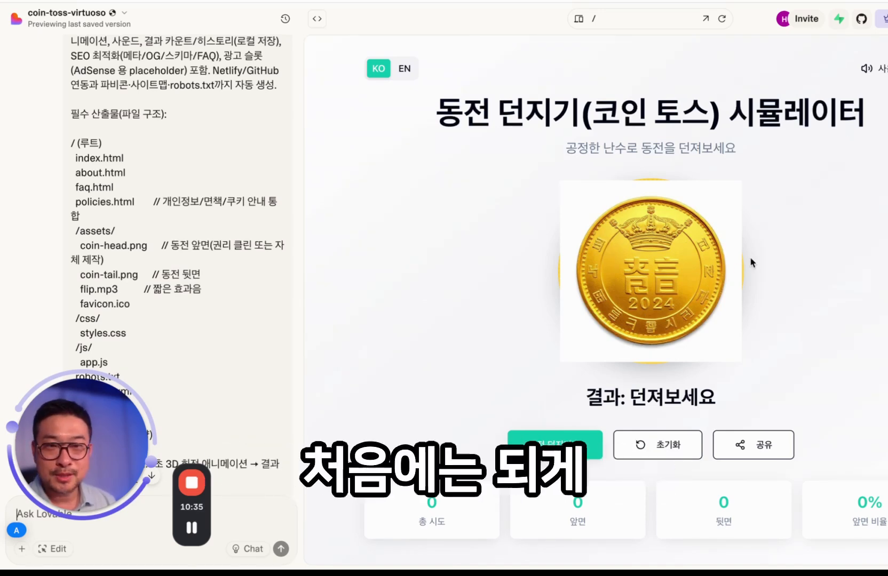
scroll(510, 300, down, 10)
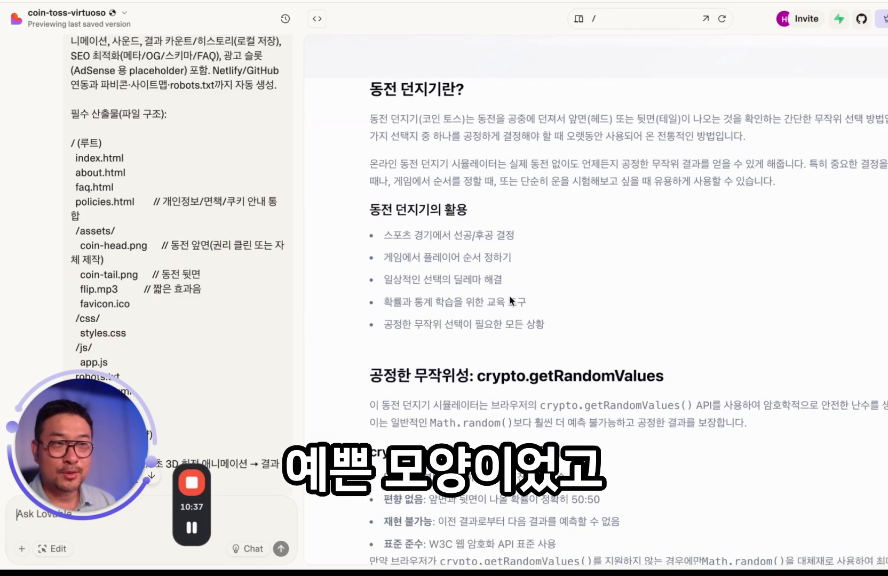
scroll(510, 301, up, 10)
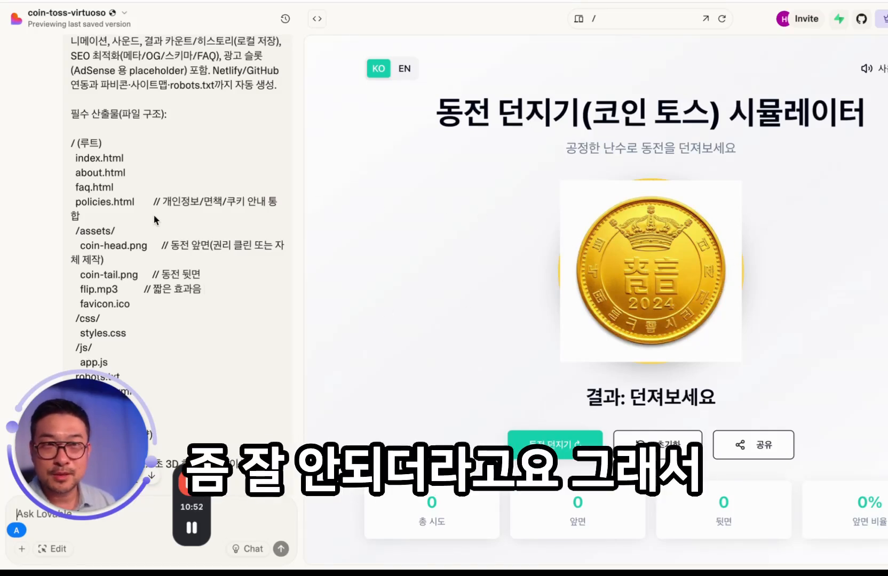
scroll(152, 256, up, 1)
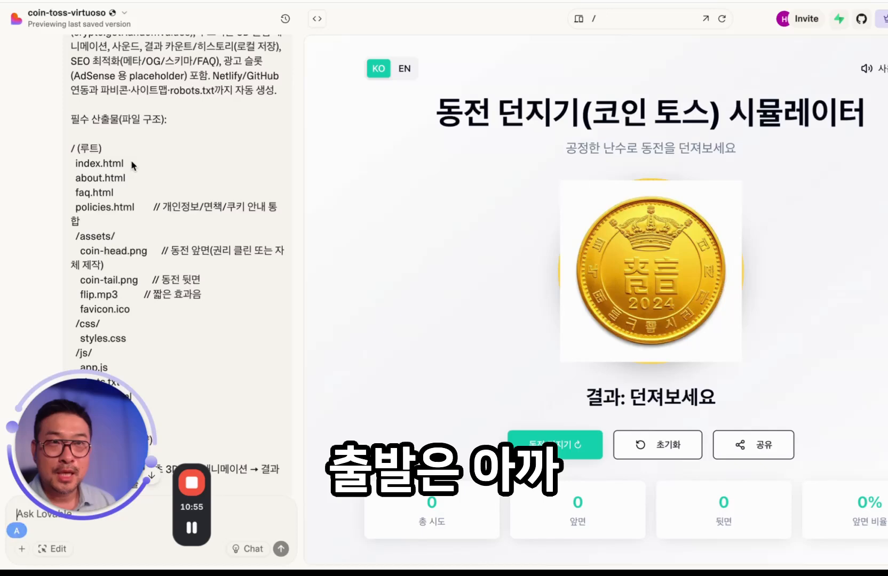
Review the ChatGPT request and PRD pasted as the prompt in the Lovable chat, from the file structure to the acceptance criteria
scroll(134, 192, down, 4)
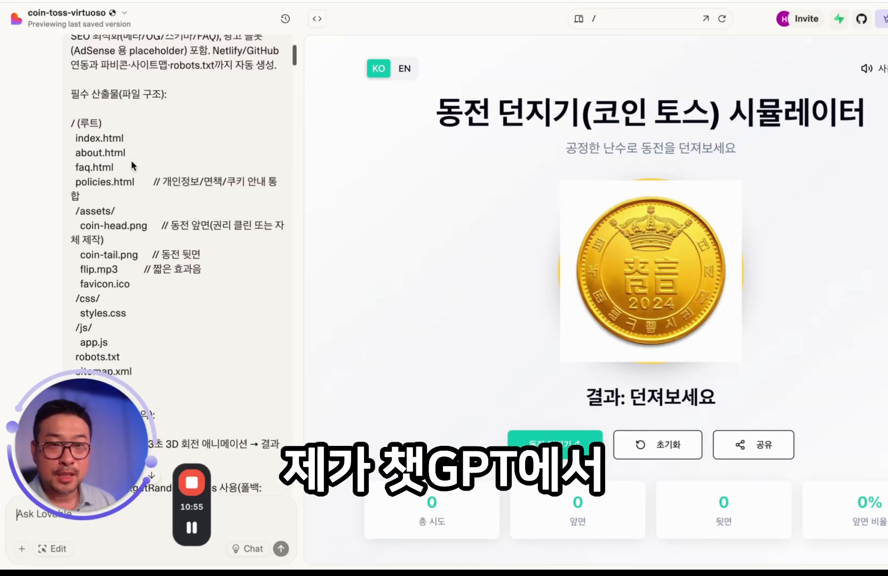
scroll(137, 231, down, 10)
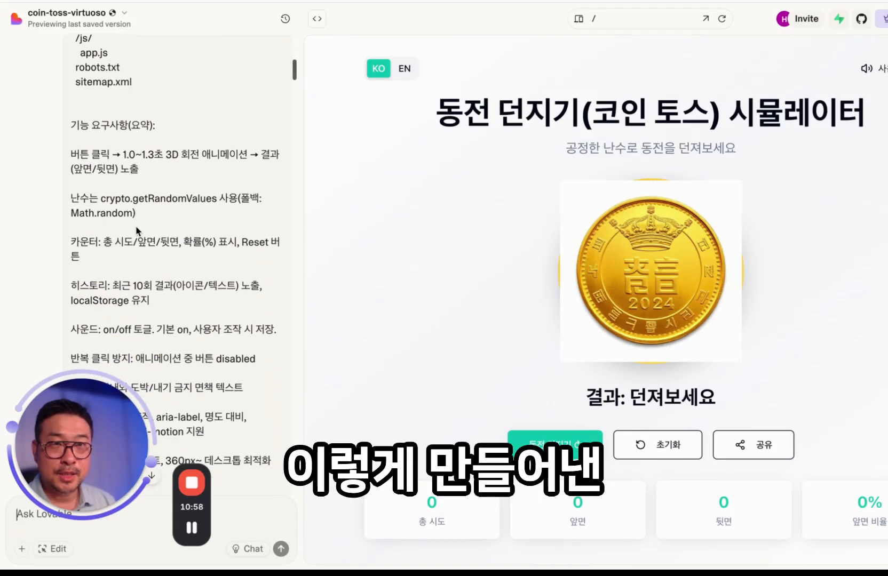
scroll(137, 231, down, 15)
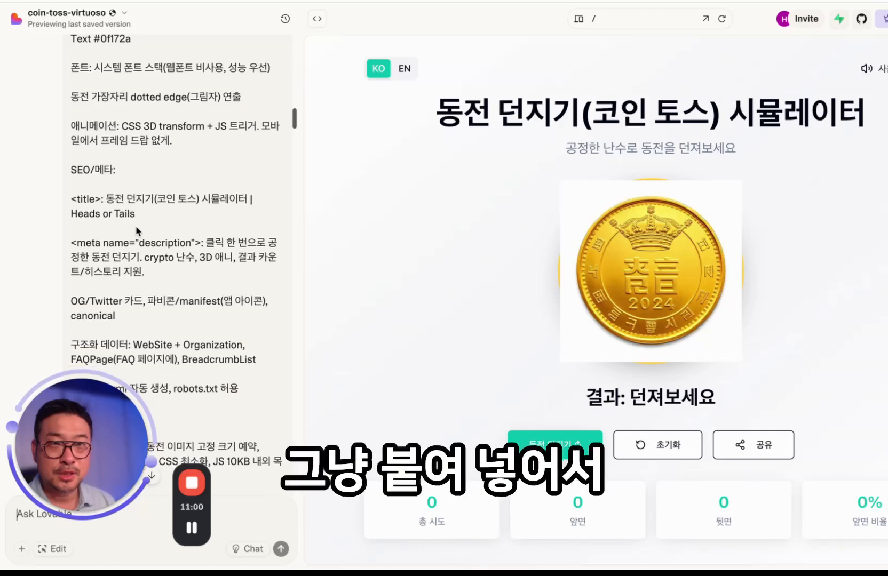
scroll(138, 231, down, 15)
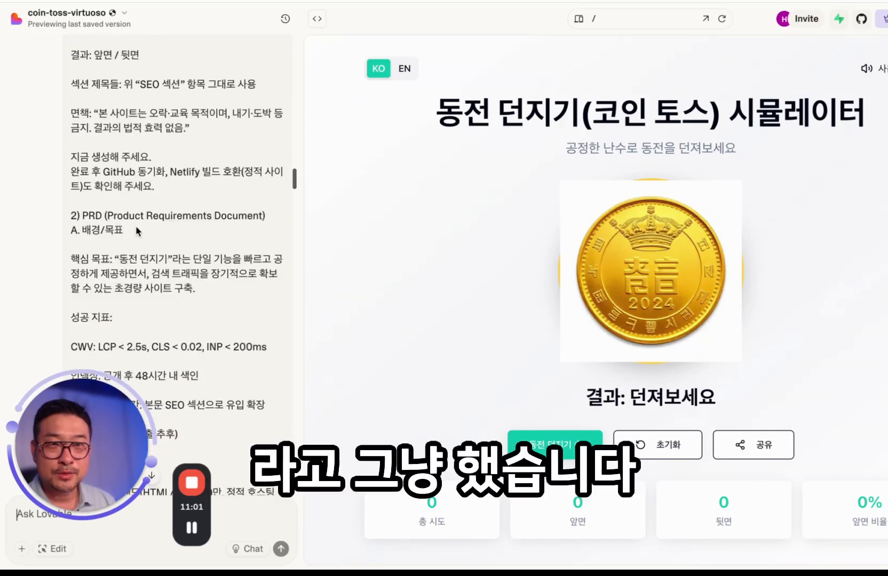
scroll(137, 230, down, 20)
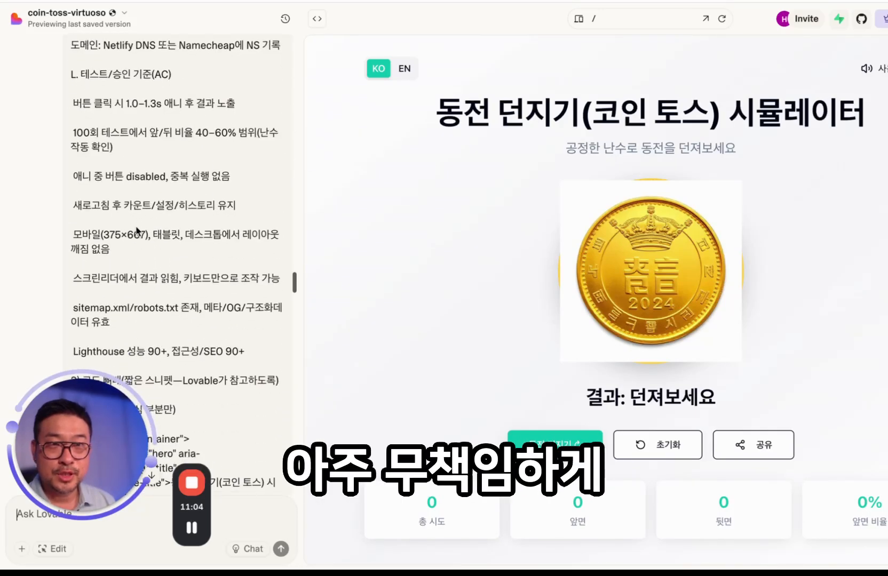
Read Lovable's reply to the prompt, covering the implemented features, design highlights, technical details and suggested follow-ups
scroll(137, 231, down, 5)
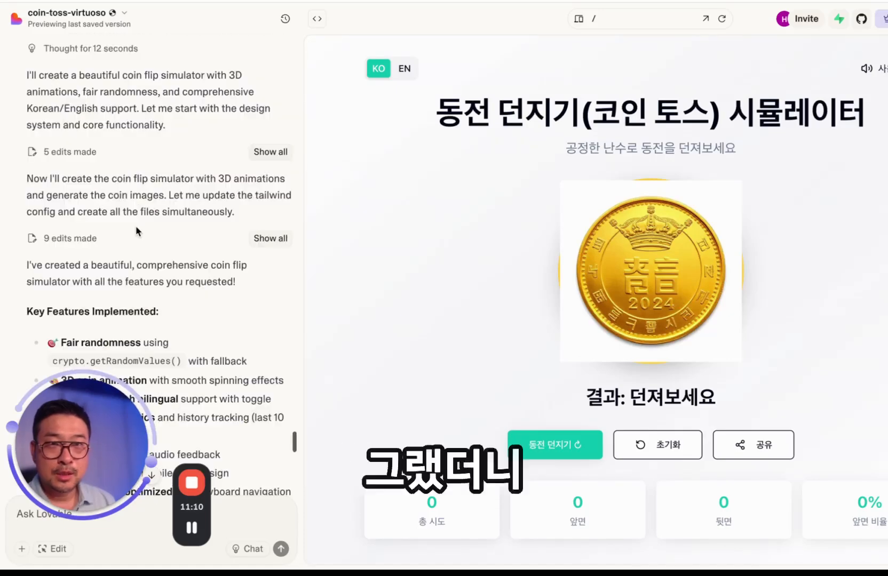
scroll(115, 147, down, 2)
scroll(115, 148, down, 4)
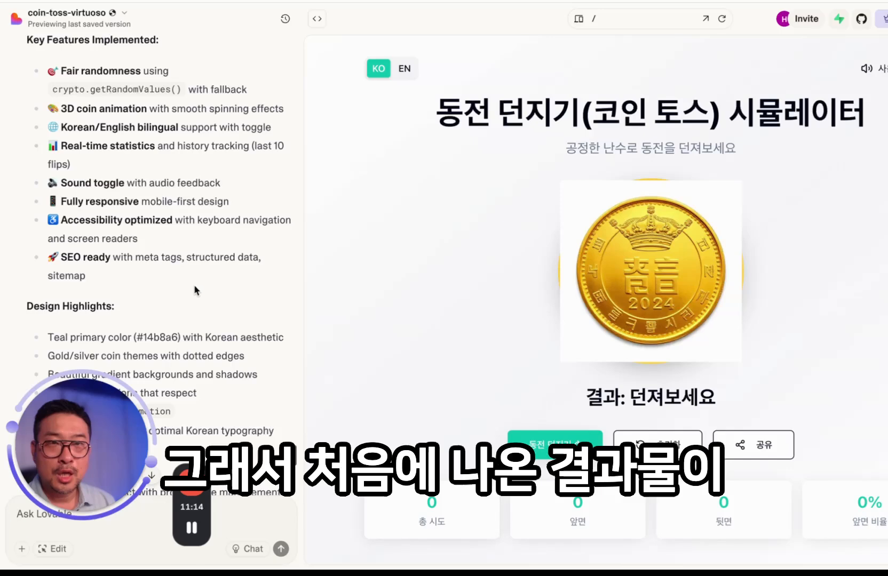
scroll(182, 307, down, 2)
scroll(182, 303, down, 2)
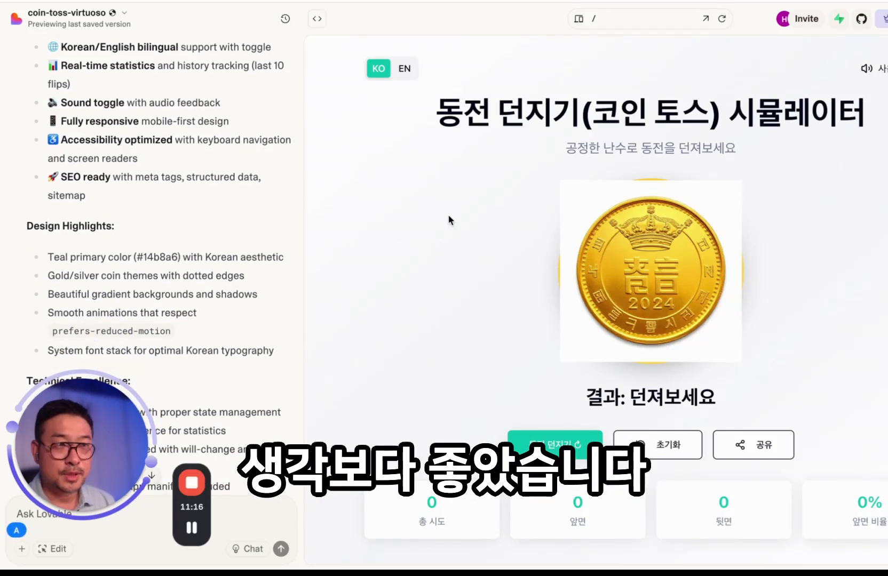
scroll(256, 282, down, 10)
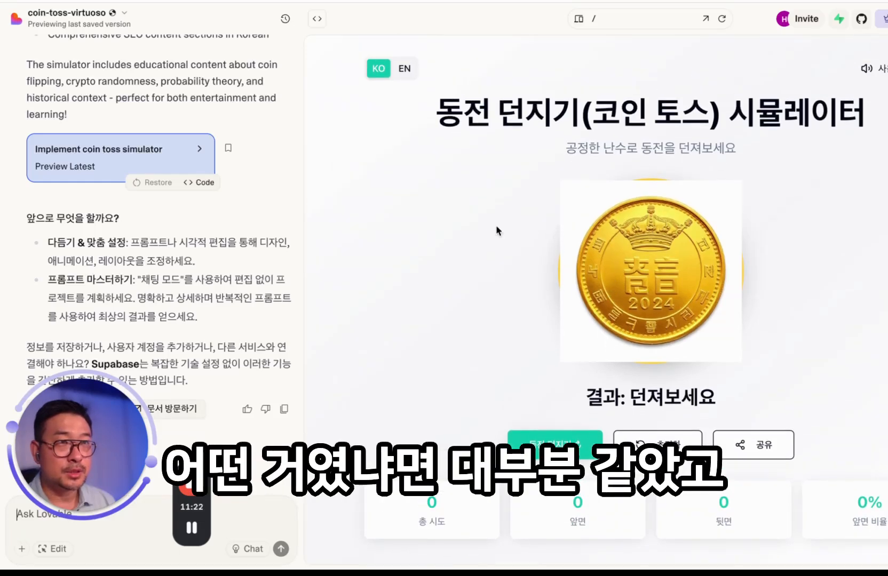
Try the preview's EN and KO language toggle and highlight and review the SEO text sections below the simulator
click(405, 68)
click(379, 68)
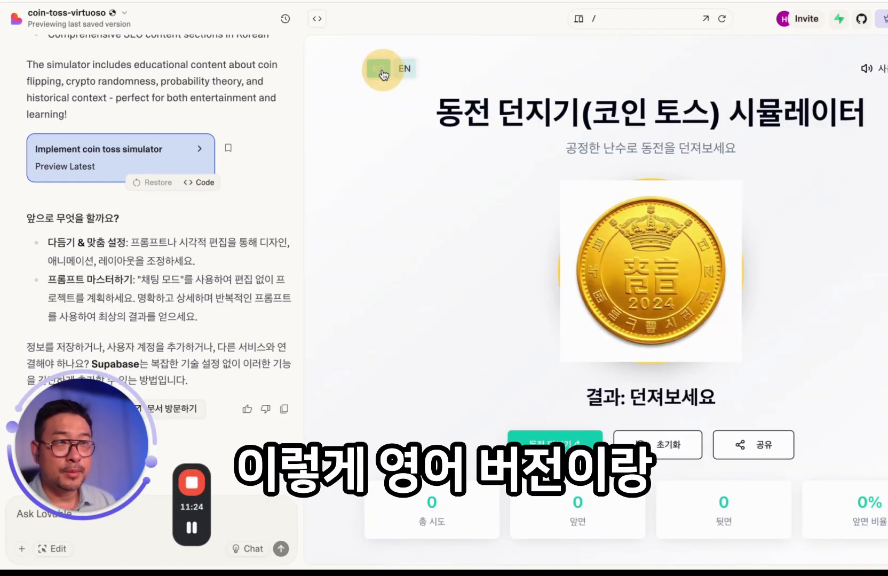
scroll(455, 305, down, 10)
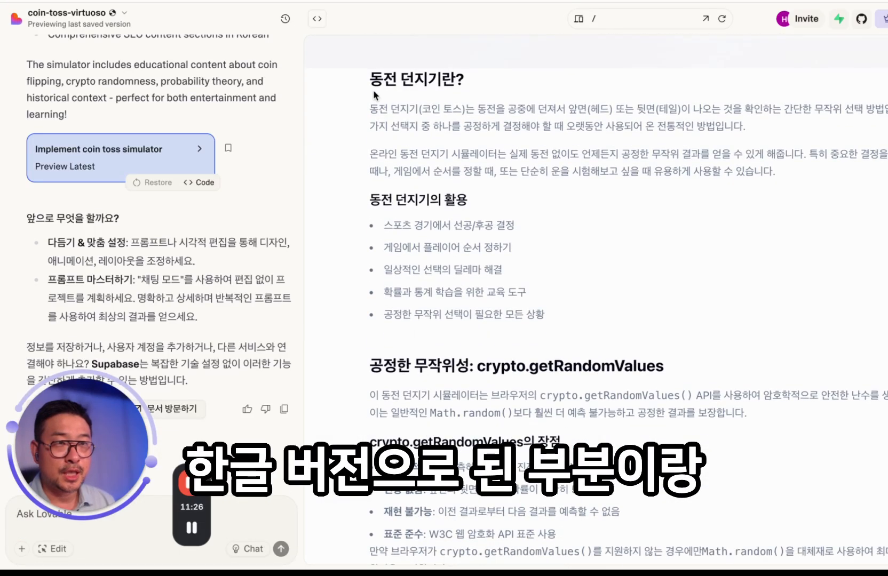
drag(370, 75, 508, 388)
scroll(508, 389, down, 10)
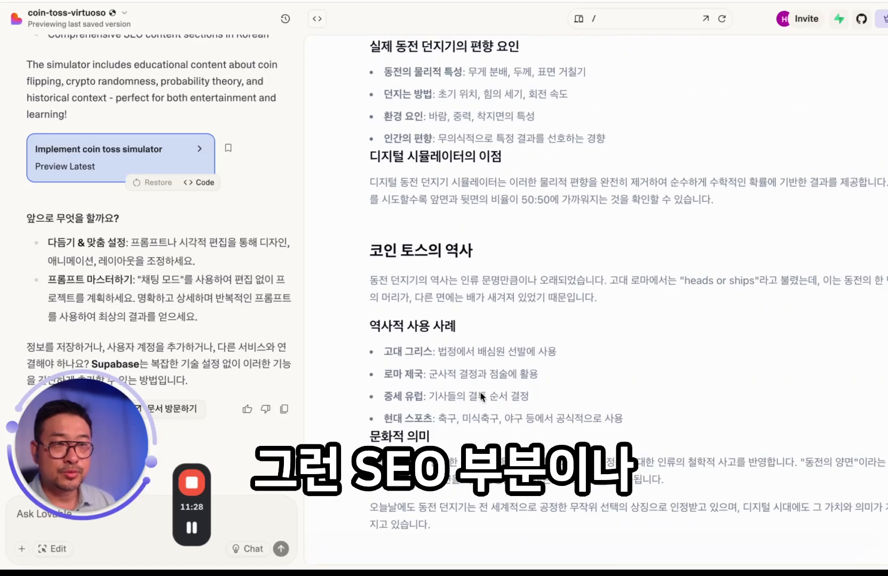
scroll(481, 392, up, 15)
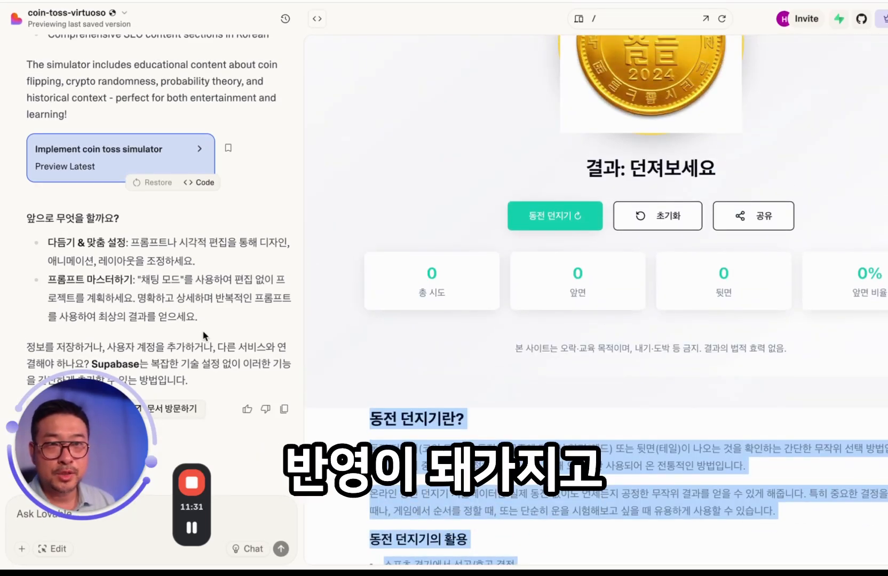
Compare Lovable's build summary with the previewed page's statistics cards and coin toss explanation
click(198, 299)
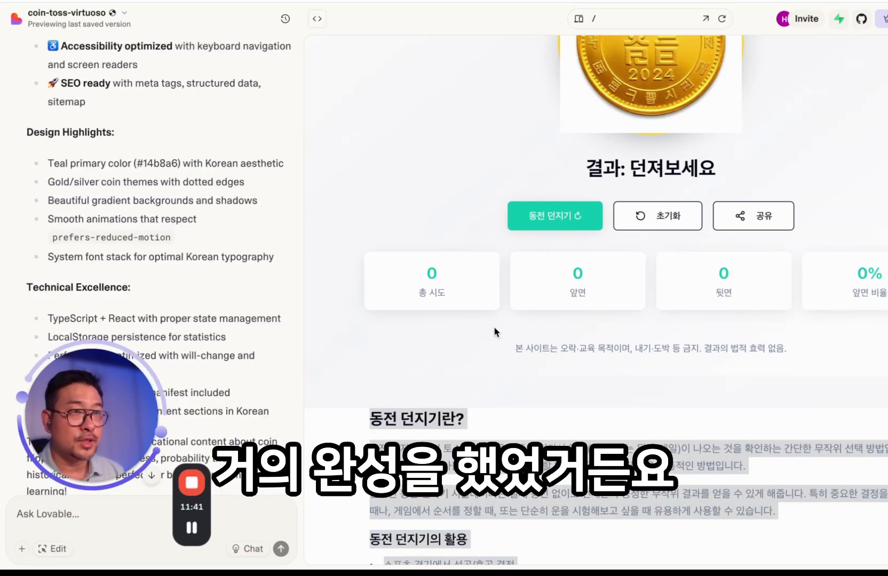
scroll(485, 326, down, 4)
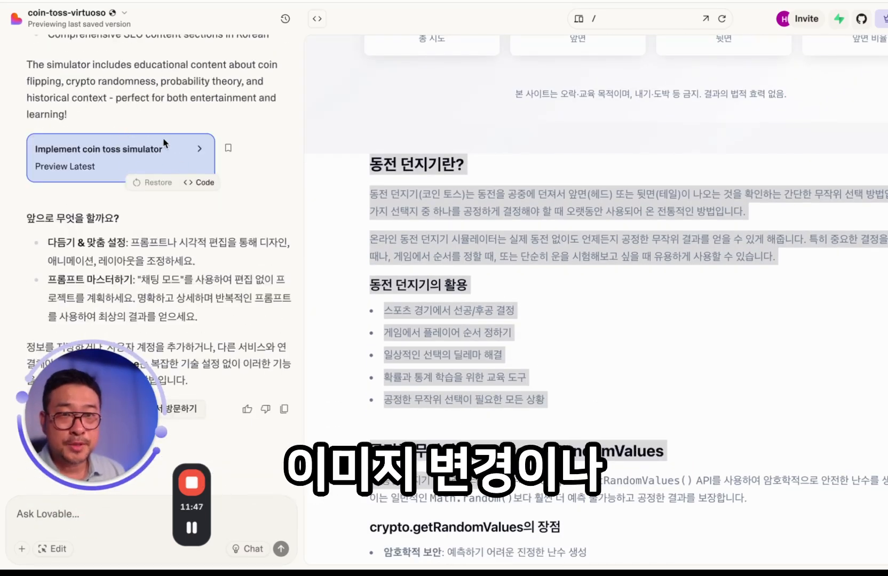
scroll(315, 185, up, 10)
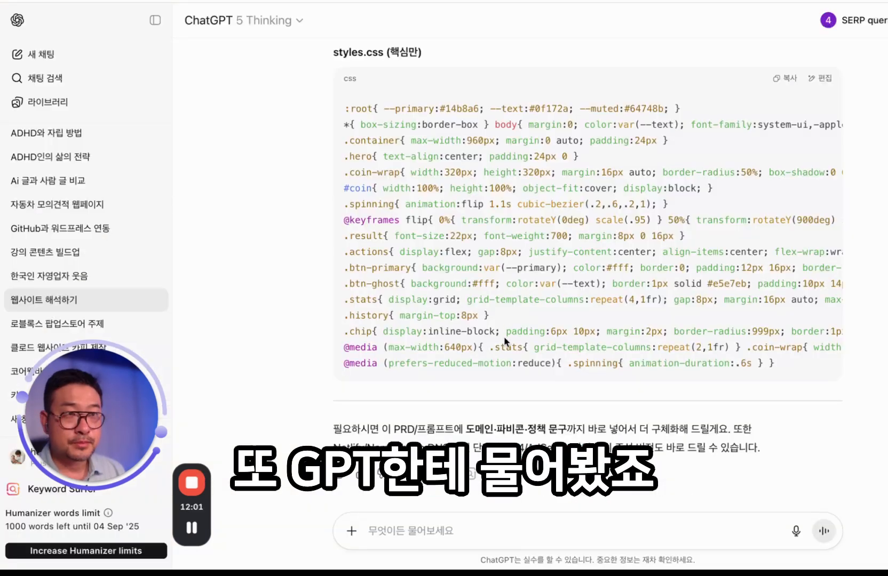
Switch from ChatGPT to the coin-toss-virtuoso project in Lovable and open its GitHub connection settings
scroll(504, 336, down, 10)
drag(505, 299, 551, 323)
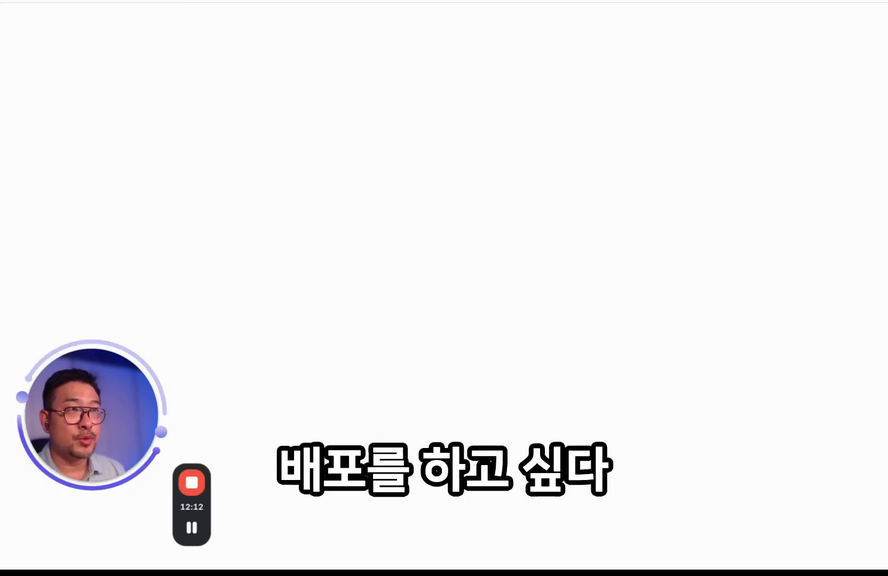
click(857, 21)
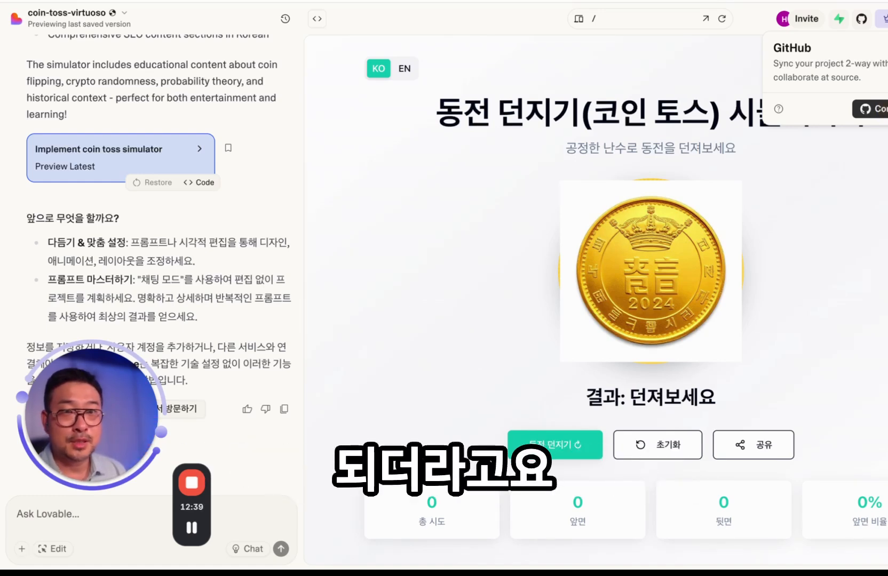
click(870, 109)
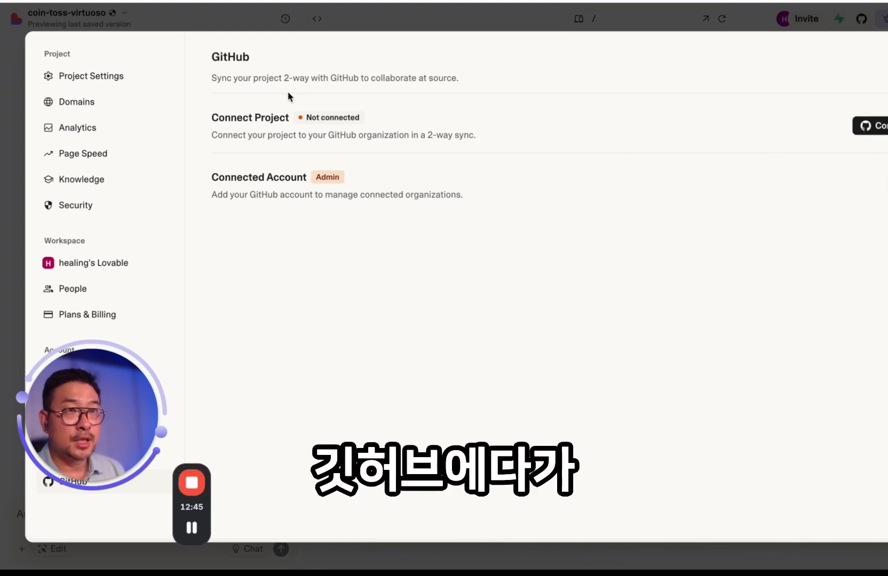
click(262, 118)
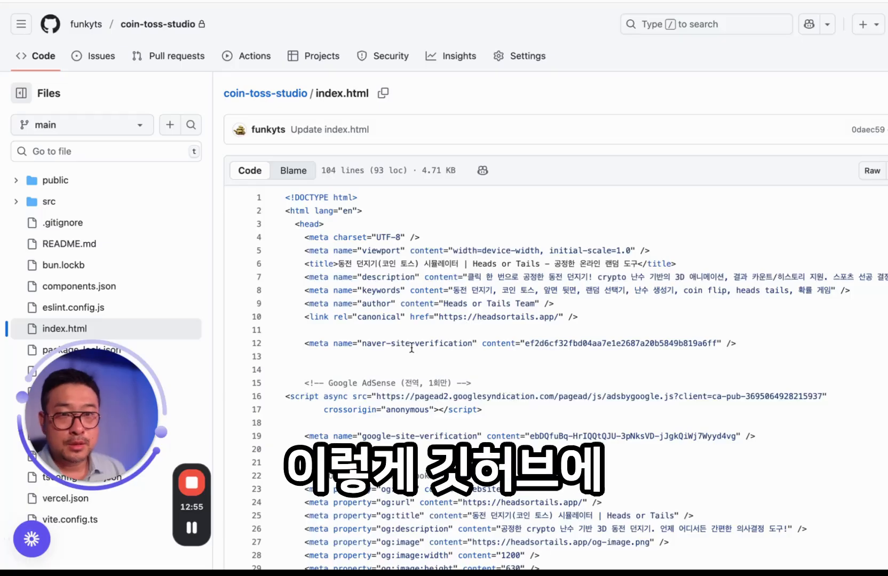
Review index.html in the coin-toss-studio GitHub repository, from the page metadata to the Open Graph, Twitter and favicon tags
scroll(94, 289, down, 2)
scroll(105, 425, down, 3)
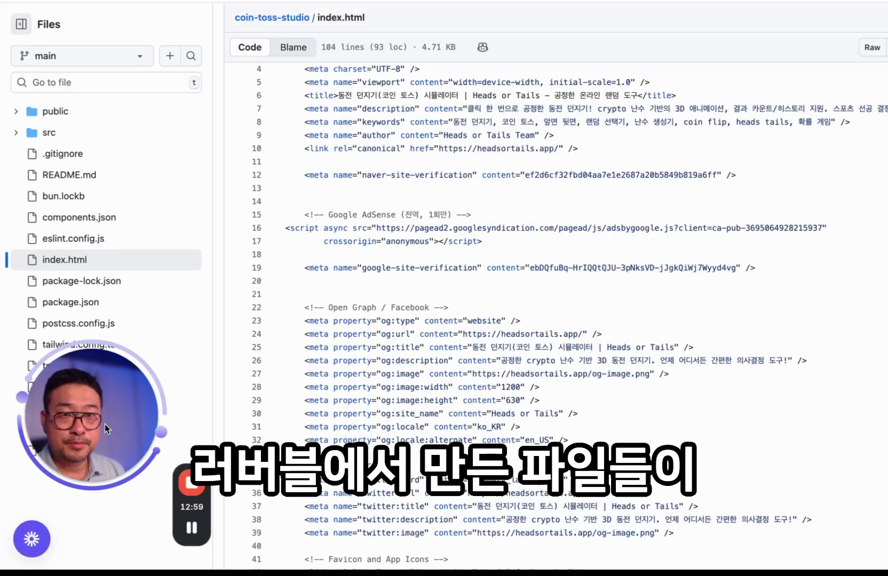
scroll(58, 329, down, 5)
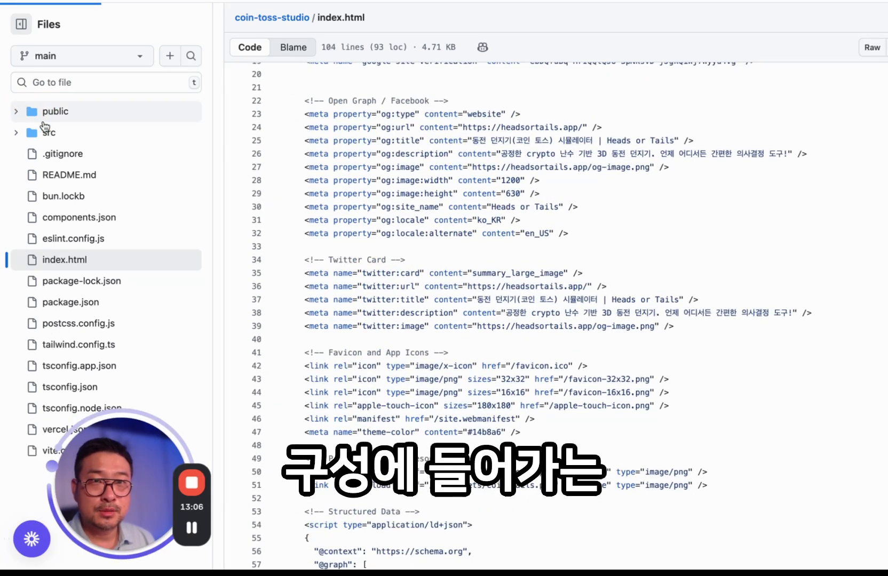
Browse the repository's public and src folders and open the components folder
click(38, 121)
scroll(109, 206, down, 5)
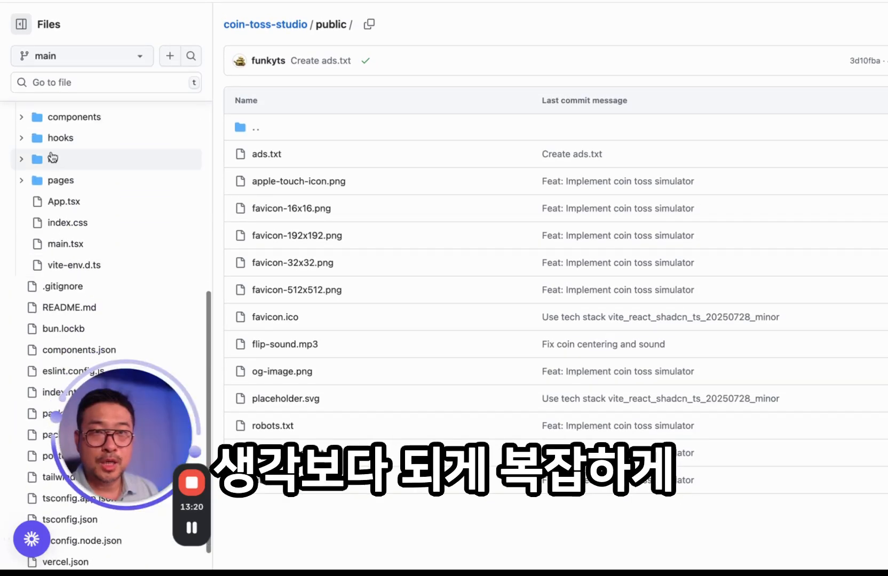
scroll(54, 219, up, 2)
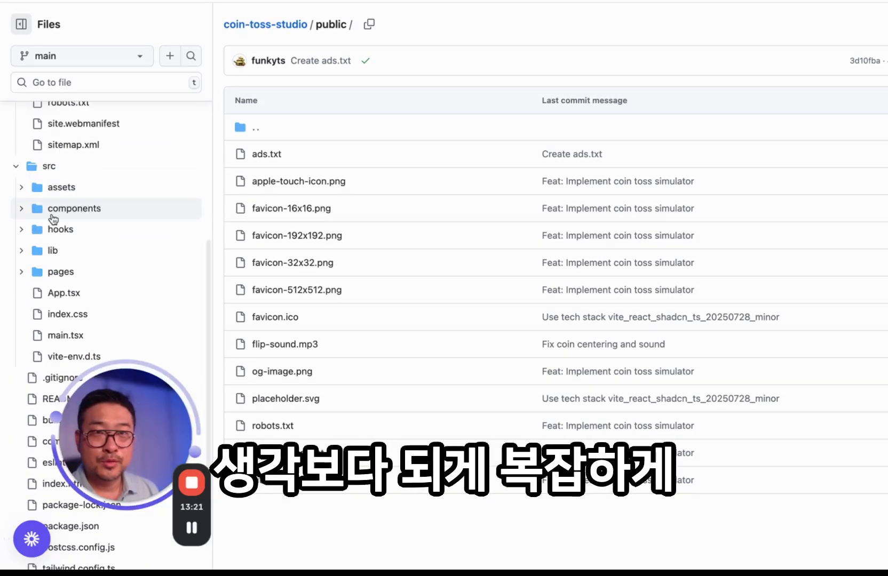
click(60, 212)
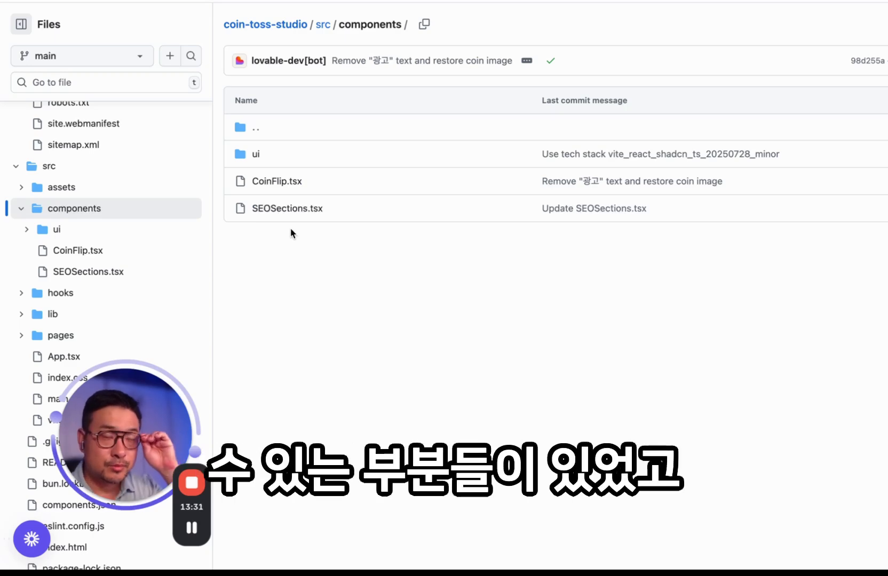
Open CoinFlip.tsx and examine its imports, FlipState interface and AdSense component code
click(277, 181)
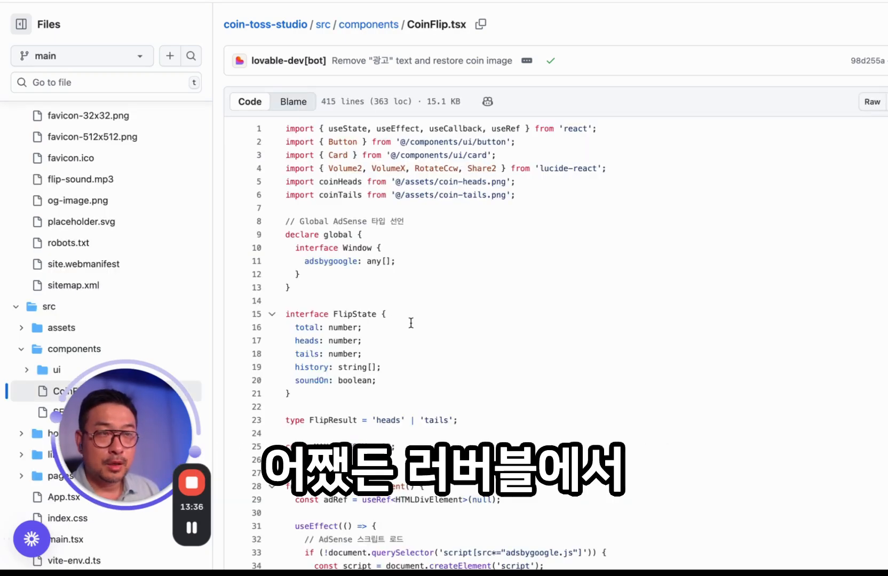
scroll(472, 291, down, 5)
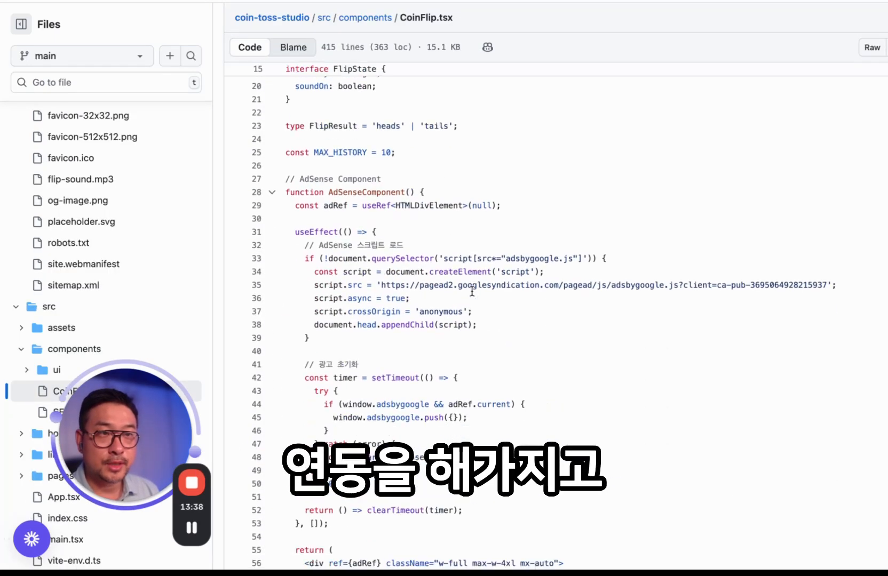
scroll(392, 179, up, 3)
scroll(493, 305, up, 2)
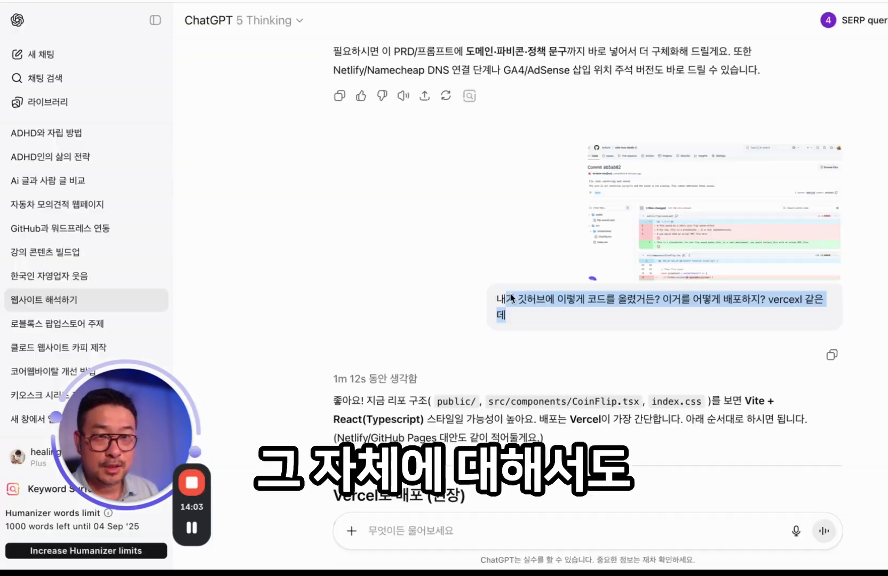
Review the ChatGPT question about deploying the GitHub code with Vercel and the start of the answer
scroll(504, 378, down, 1)
click(587, 270)
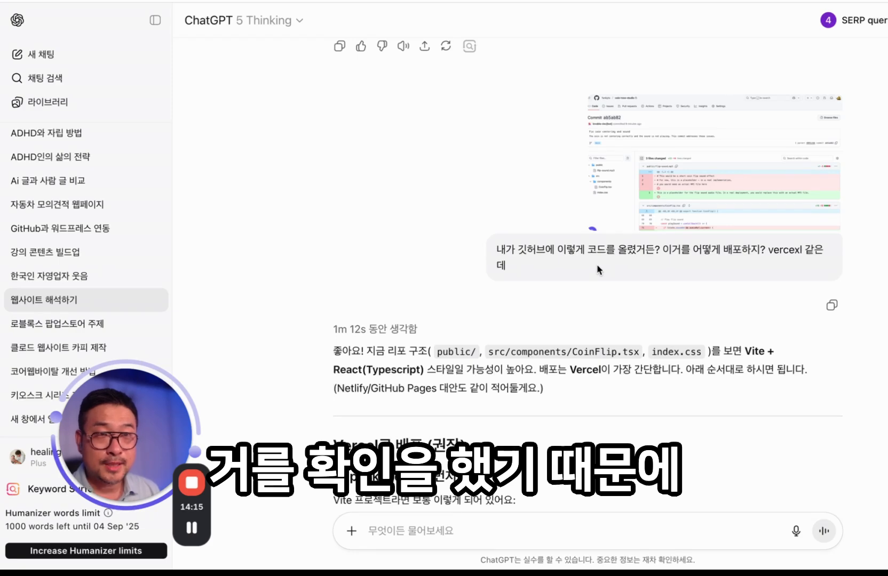
scroll(597, 266, down, 1)
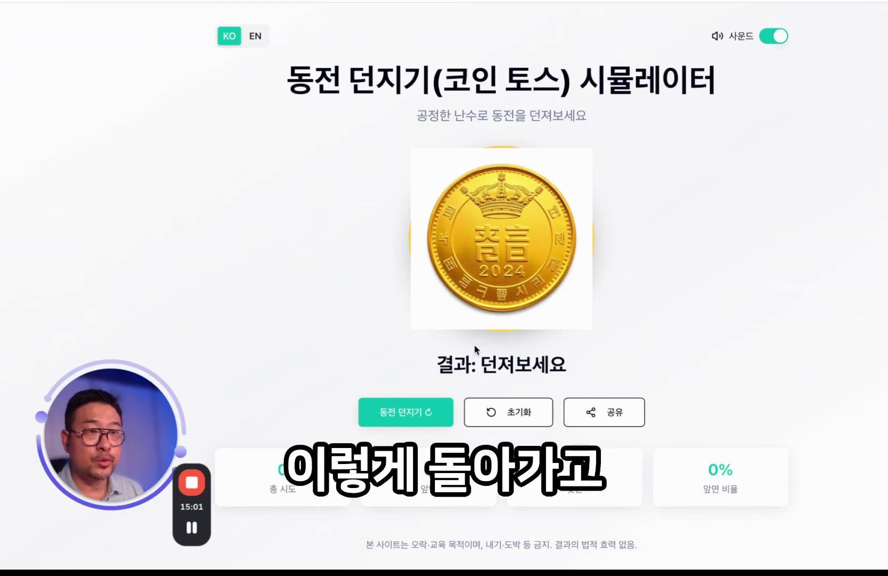
Look through the full-page coin toss simulator and flip the coin once
scroll(474, 350, down, 15)
scroll(473, 349, up, 15)
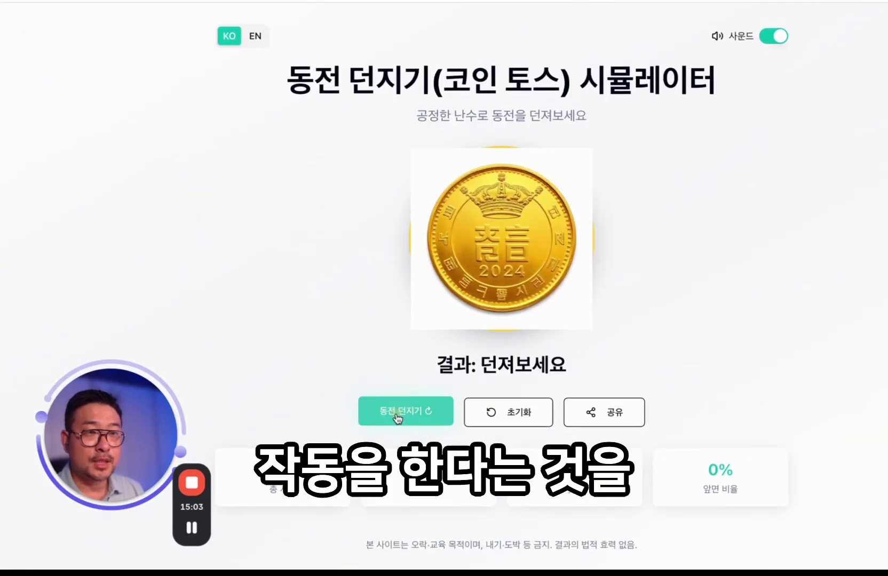
click(397, 416)
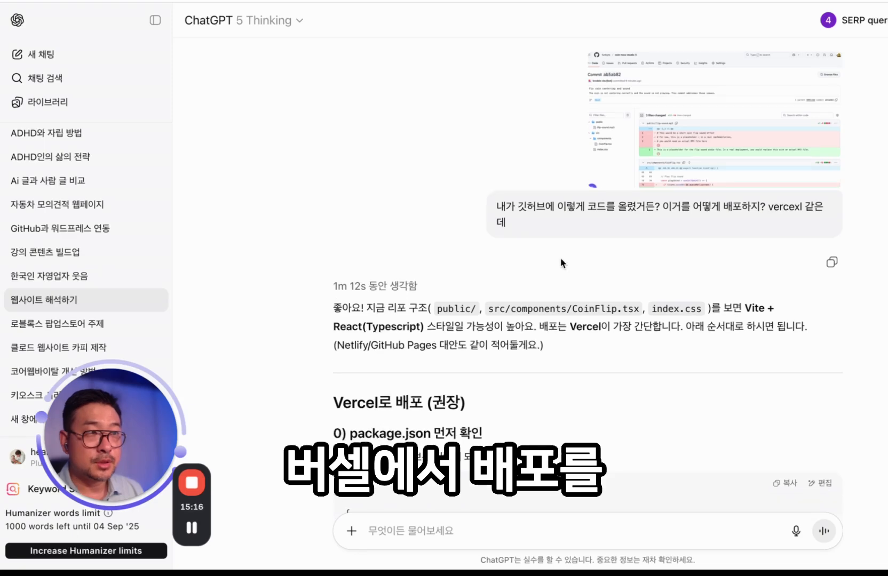
Read ChatGPT's Vercel deployment guide, covering package.json, the GitHub connection, static asset paths and vercel.json
drag(322, 151, 422, 283)
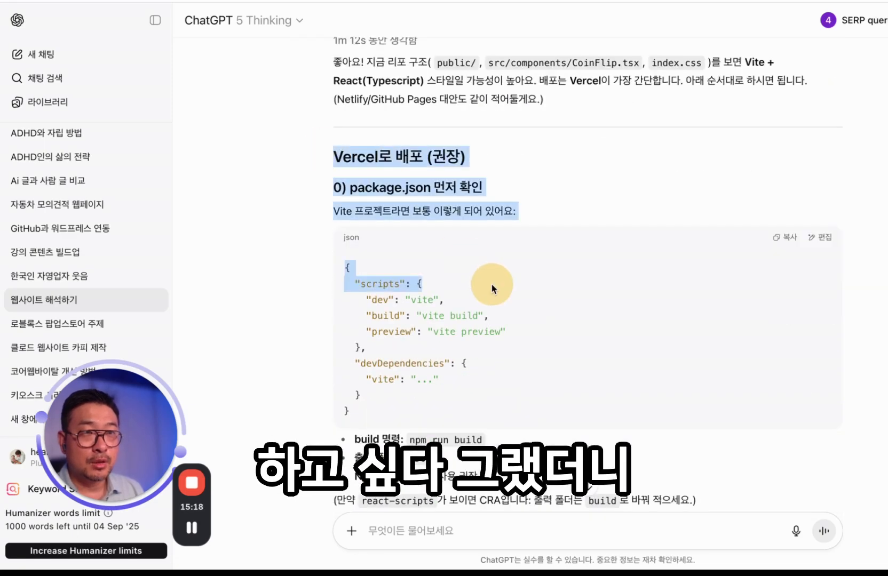
scroll(327, 197, down, 5)
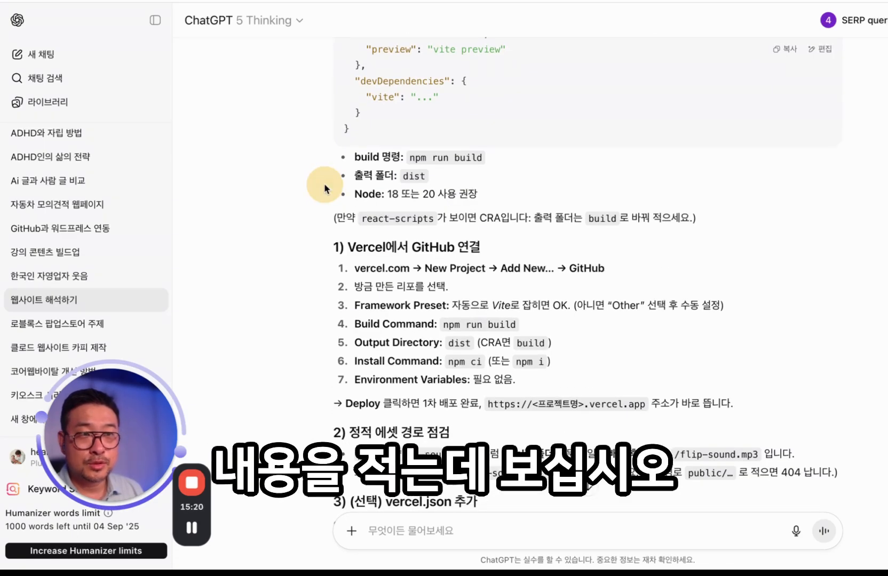
drag(323, 183, 383, 406)
scroll(384, 263, down, 2)
scroll(383, 264, down, 2)
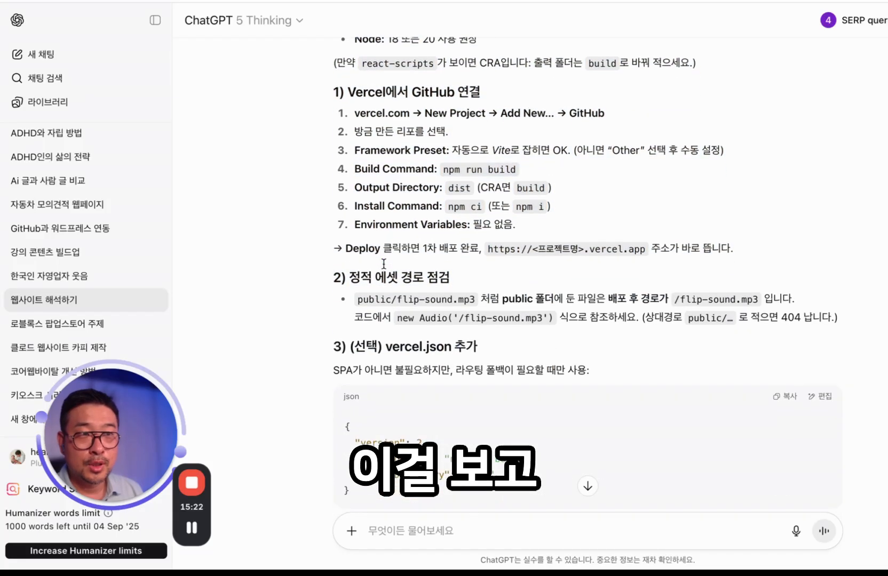
drag(339, 108, 539, 248)
scroll(540, 249, down, 2)
drag(337, 131, 443, 211)
scroll(443, 212, down, 2)
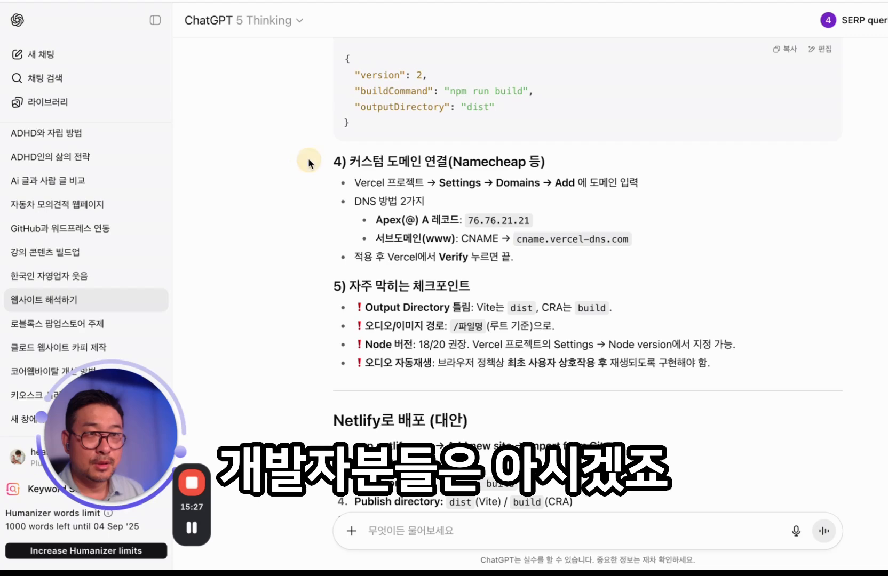
Read the custom domain, common checkpoint and Netlify sections, continuing to the follow-up request for an easier explanation
drag(333, 171, 547, 373)
scroll(346, 233, down, 4)
drag(329, 224, 472, 363)
scroll(471, 362, down, 6)
drag(333, 163, 809, 324)
scroll(452, 275, down, 6)
scroll(452, 275, down, 2)
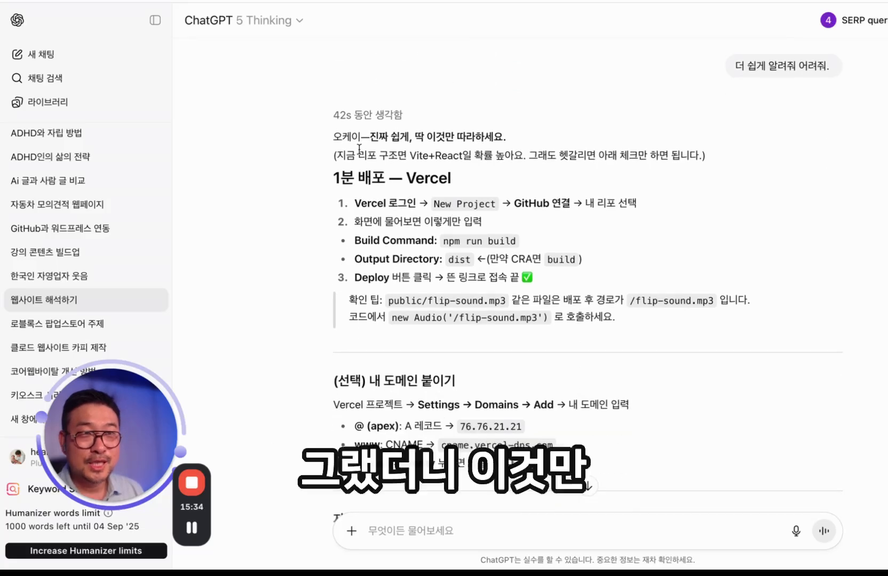
Highlight and read the simplified one-minute Vercel steps: project creation, build command, output directory and deploy
drag(334, 178, 464, 259)
click(399, 188)
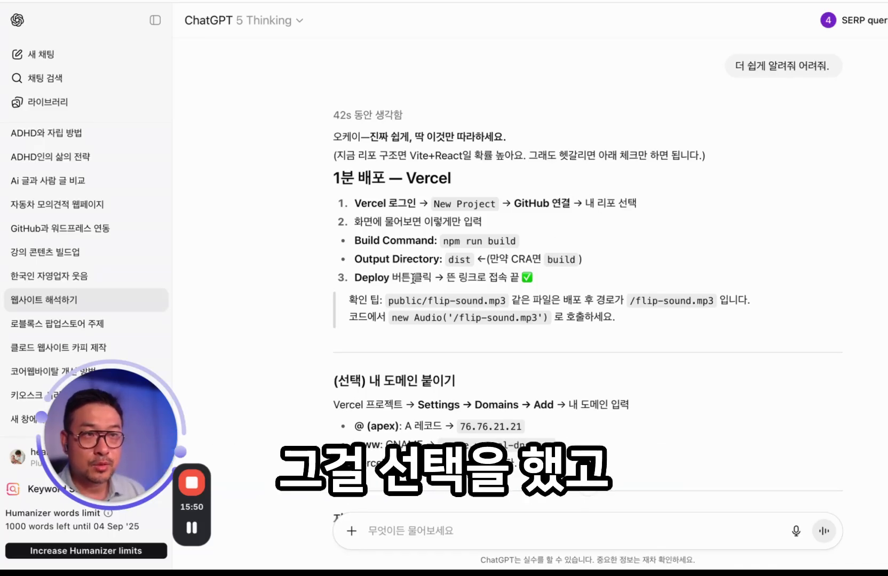
scroll(368, 228, down, 1)
drag(404, 220, 476, 224)
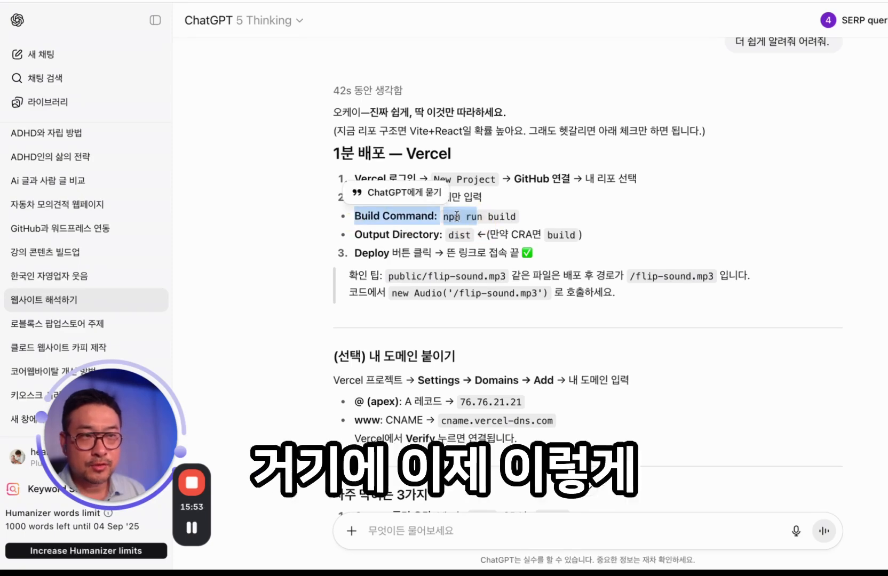
click(358, 233)
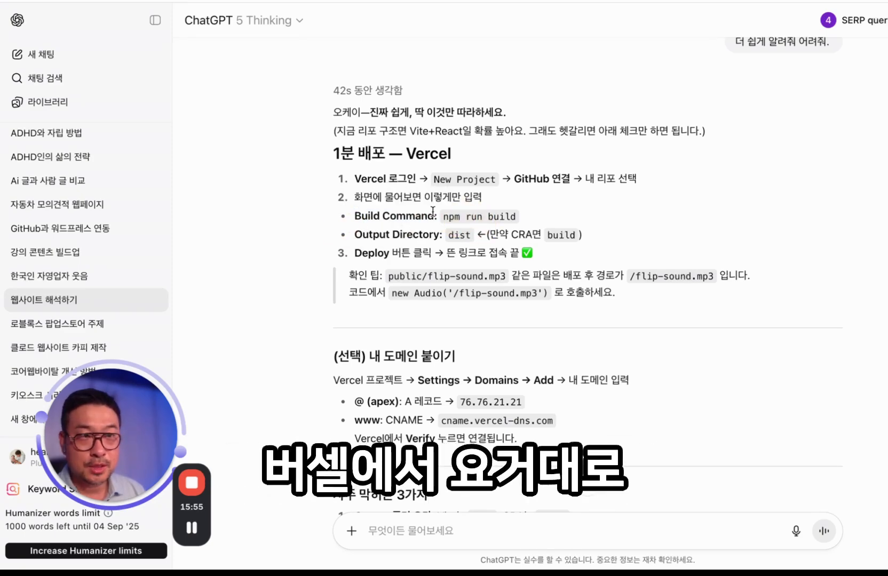
scroll(454, 235, down, 1)
drag(356, 220, 413, 220)
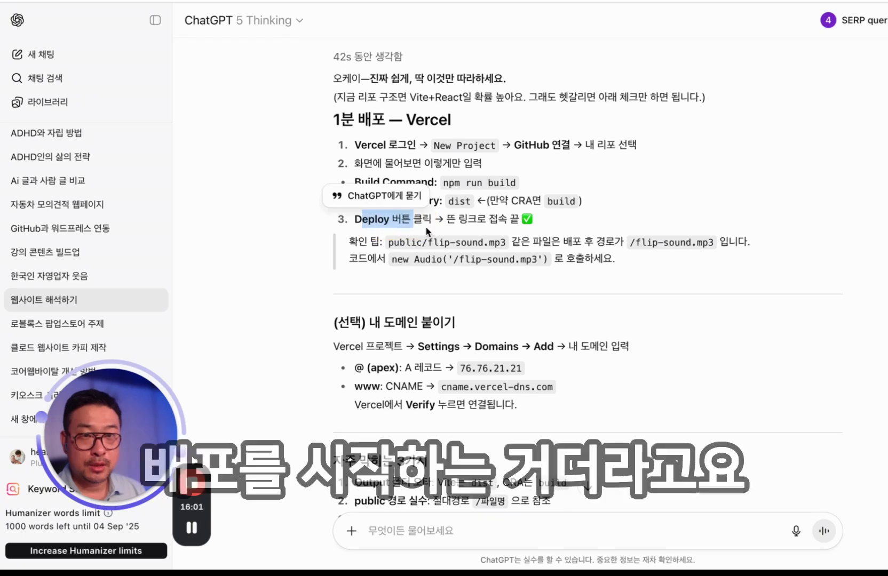
click(466, 223)
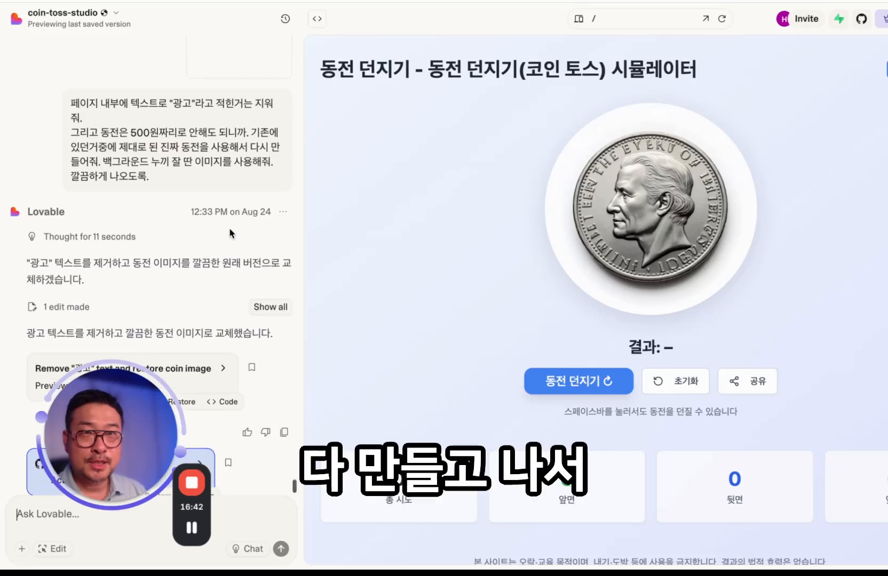
Switch to the coin-toss-studio project in Lovable and review its coin image fix requests and the previewed SEO sections
scroll(229, 227, up, 1)
scroll(229, 227, up, 20)
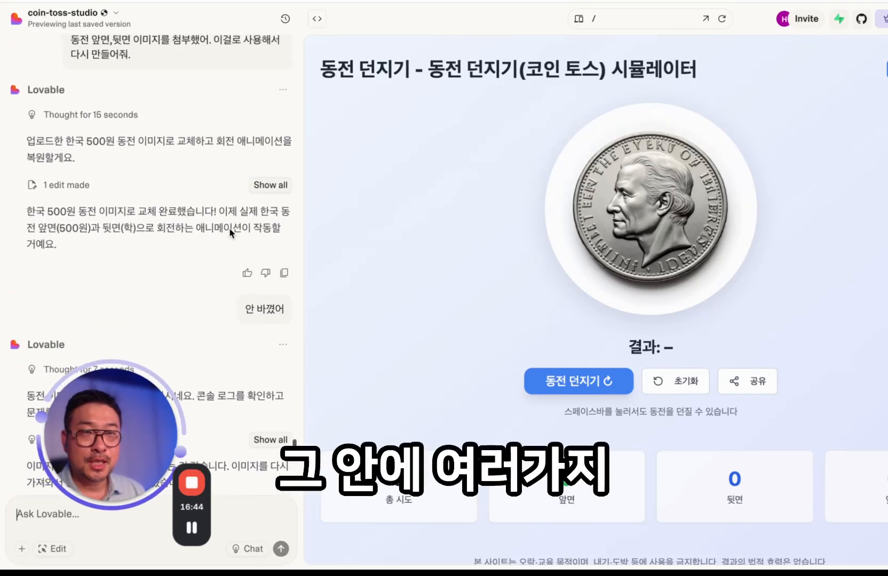
scroll(229, 227, up, 3)
scroll(229, 227, down, 7)
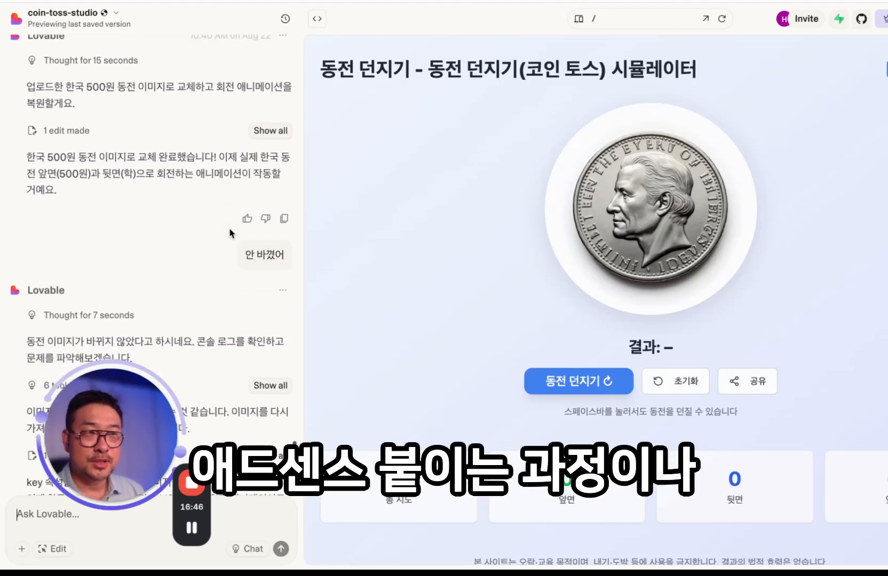
scroll(229, 227, down, 4)
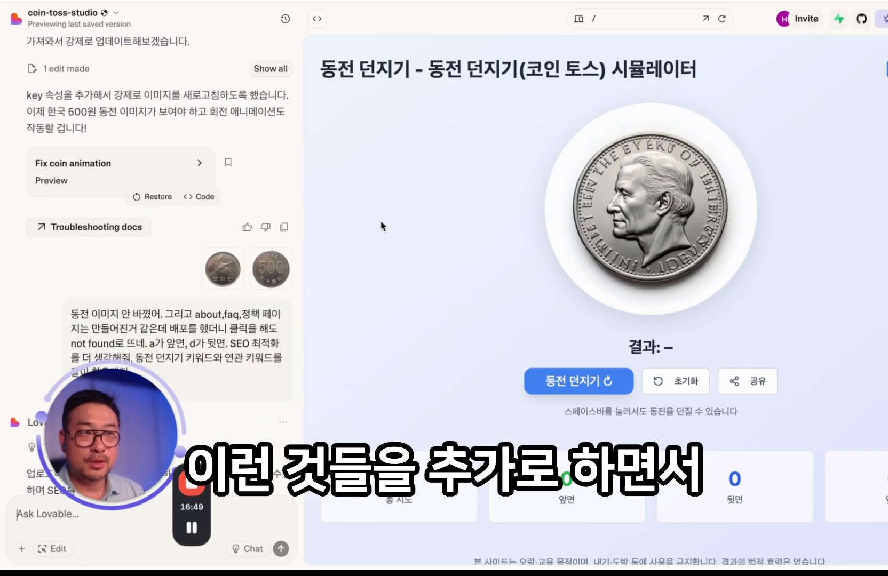
scroll(533, 336, down, 10)
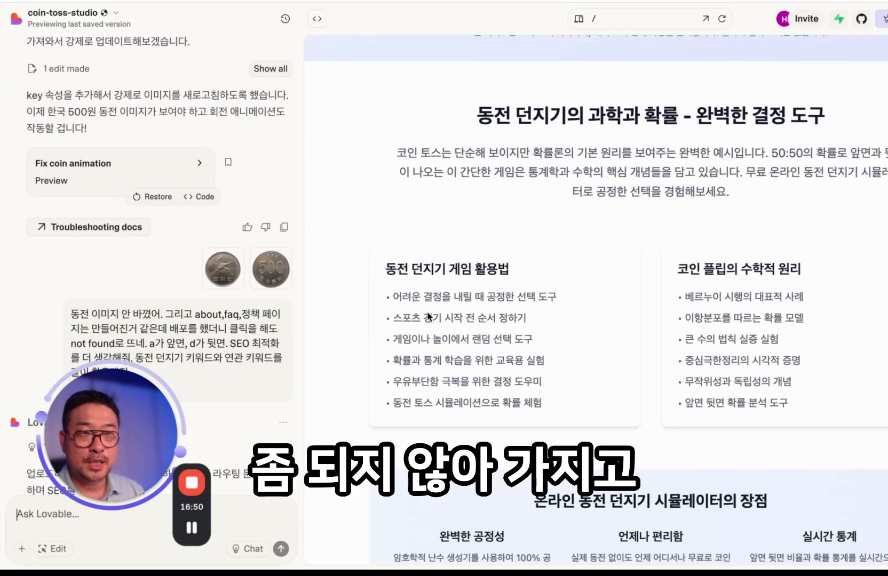
scroll(153, 239, down, 4)
Review the project's chat history for the AdSense code request, the CoinFlip export fix and the coin animation corrections
scroll(186, 213, down, 15)
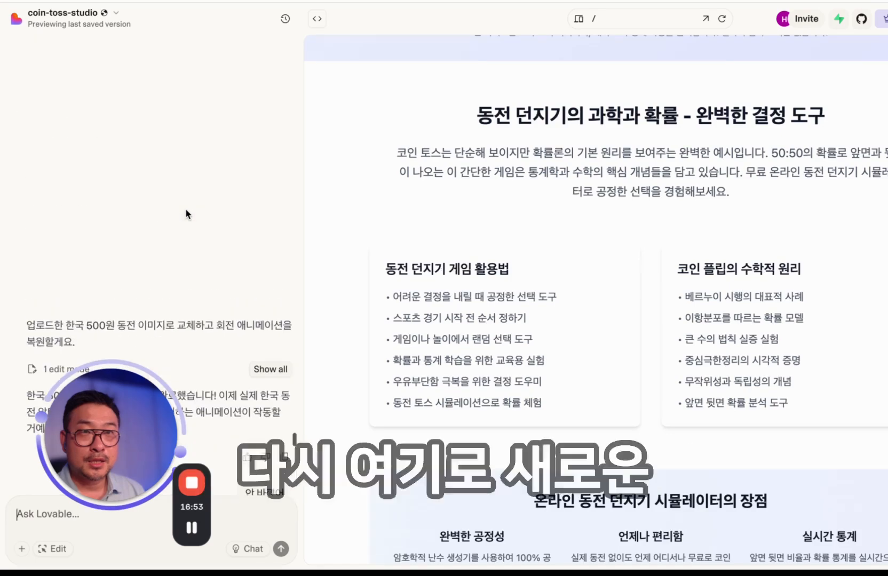
scroll(187, 213, up, 5)
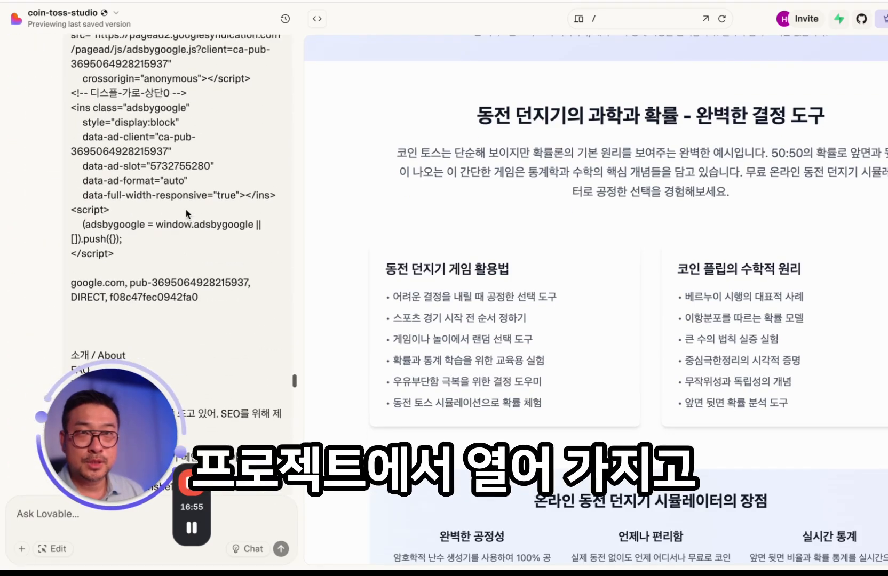
scroll(186, 214, down, 12)
scroll(186, 213, down, 15)
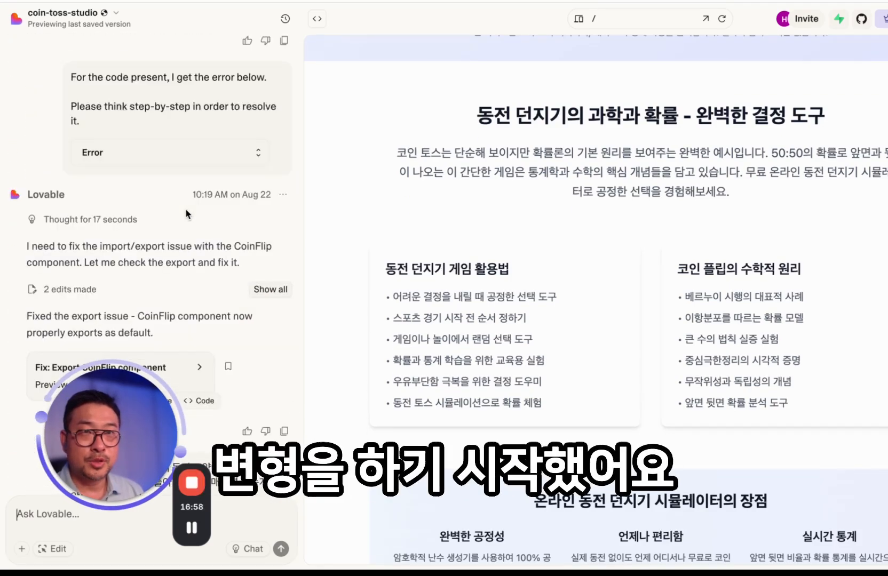
scroll(186, 209, down, 6)
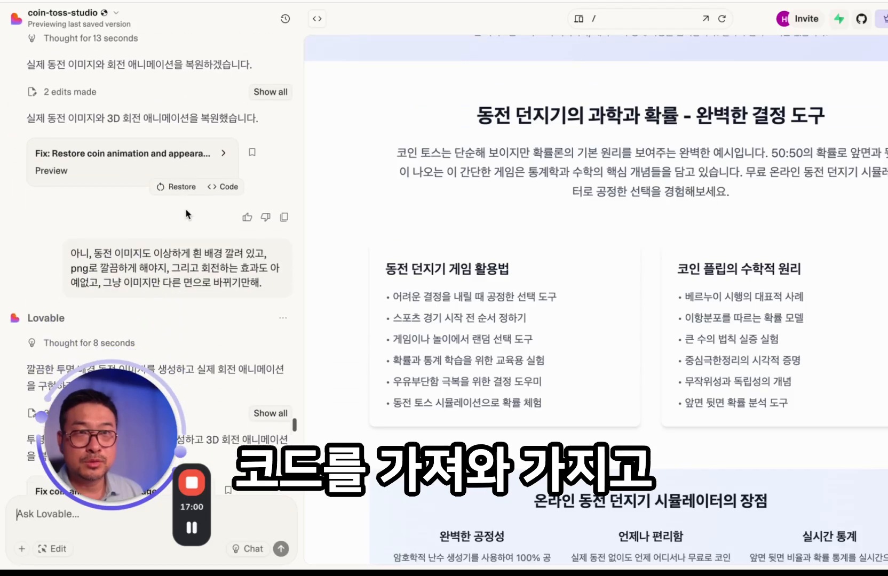
scroll(184, 257, down, 3)
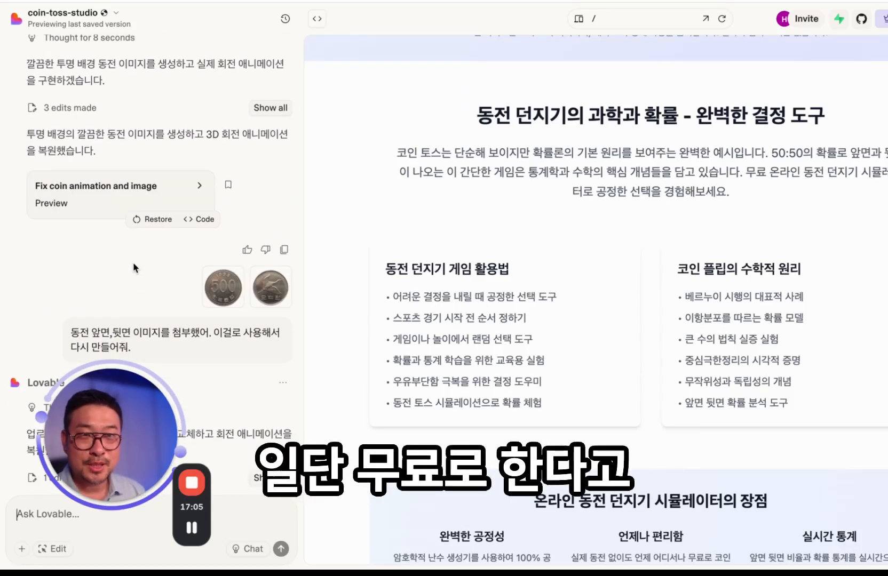
Review the chat history from the attached 500-won coin image request through the Create vercel.json commit and the request to restore the original coin
scroll(133, 262, down, 4)
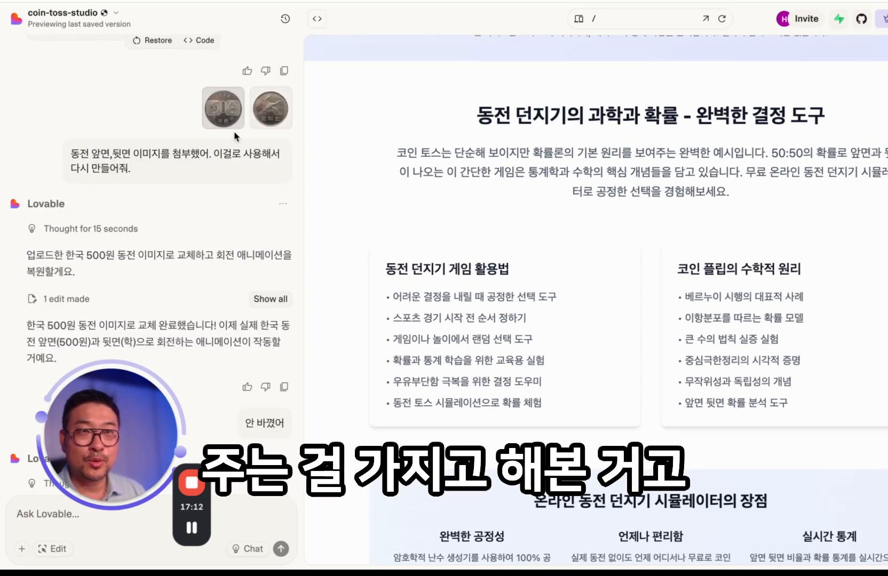
mouse_move(251, 115)
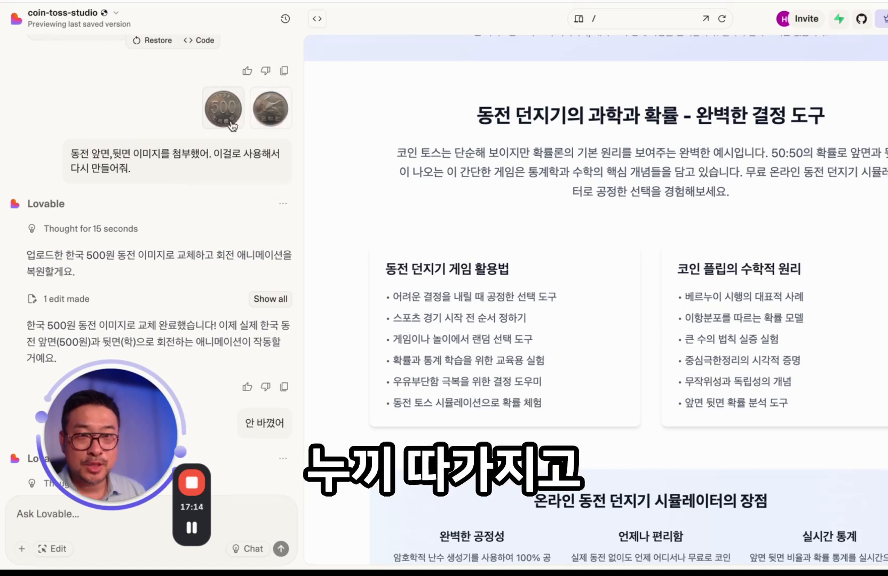
scroll(152, 312, down, 1)
scroll(199, 238, down, 6)
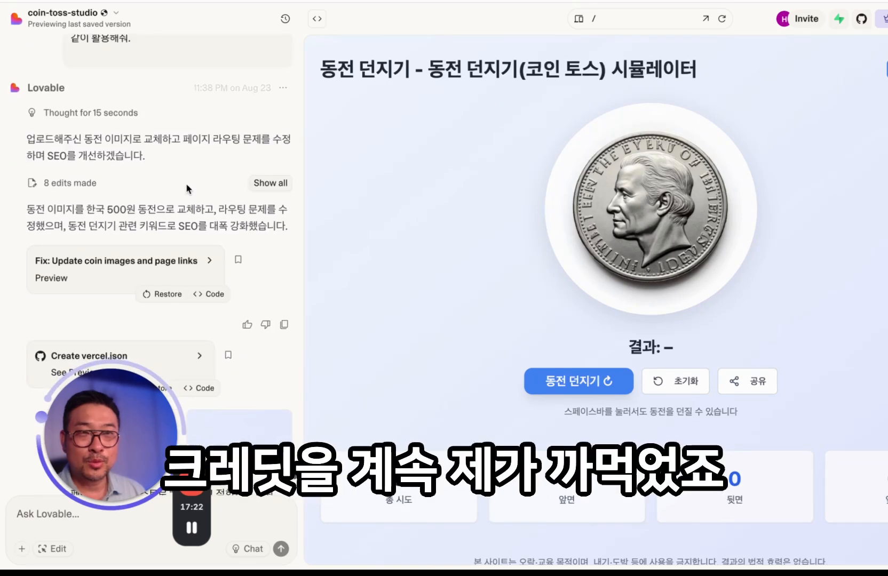
scroll(185, 183, down, 4)
scroll(187, 188, down, 1)
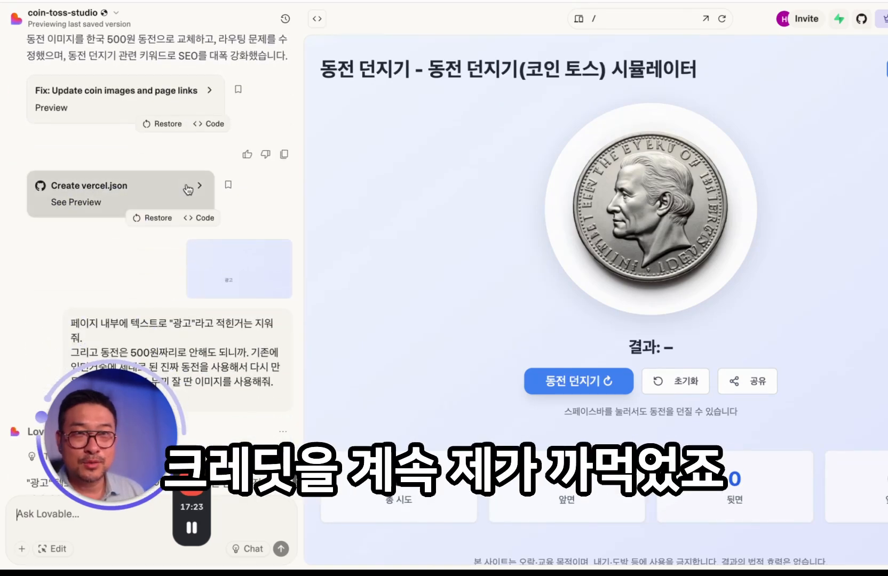
scroll(200, 184, down, 15)
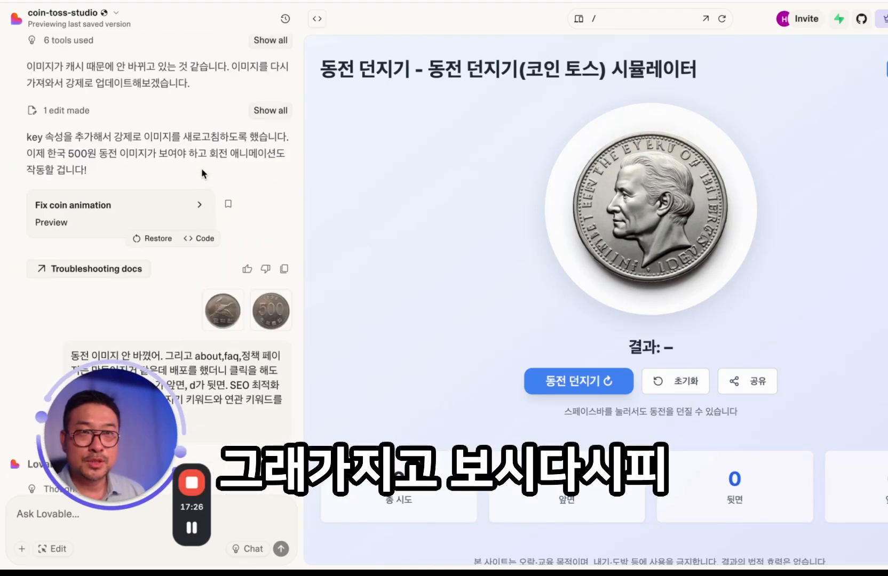
Revisit the Fix coin animation reply and read the request about unchanged coin images, not-found pages and SEO keywords
scroll(248, 164, up, 5)
scroll(175, 225, down, 4)
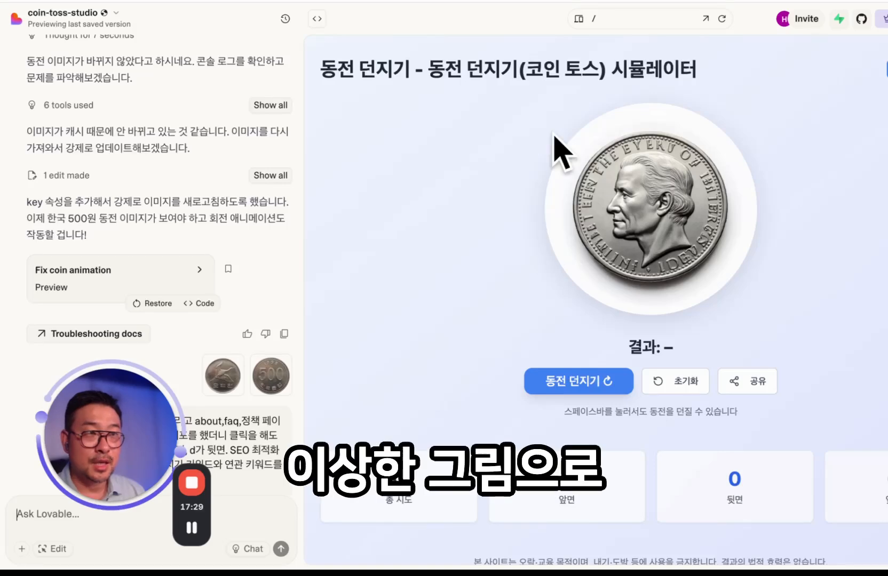
scroll(141, 183, down, 4)
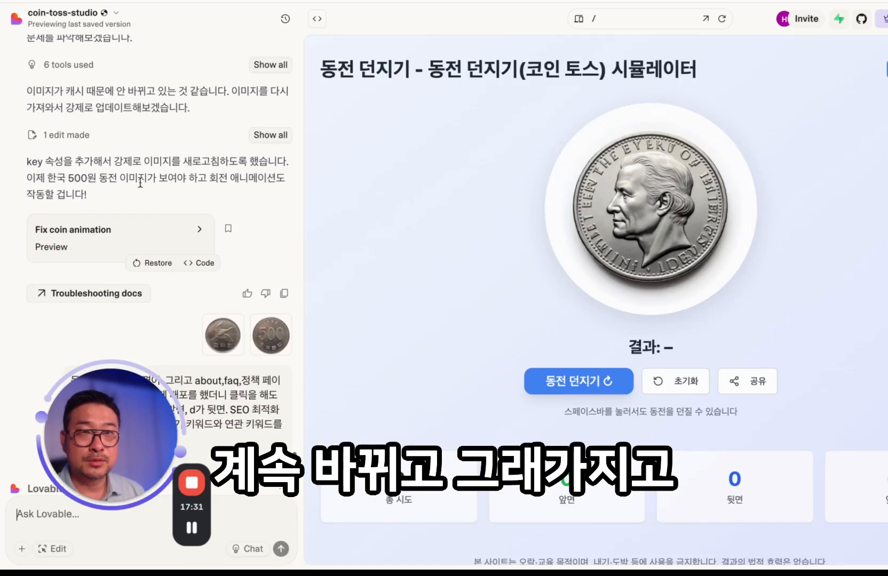
scroll(140, 184, down, 4)
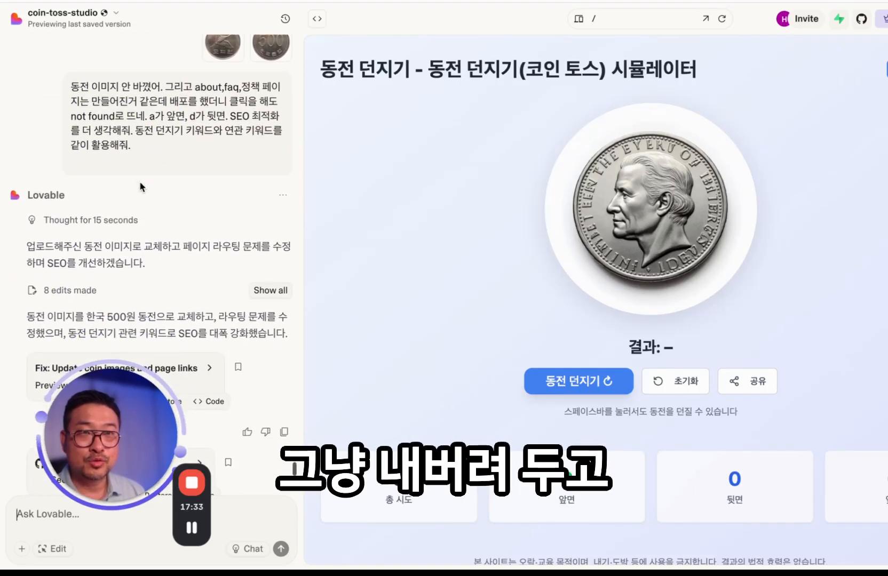
scroll(140, 184, up, 3)
mouse_move(223, 128)
mouse_move(275, 153)
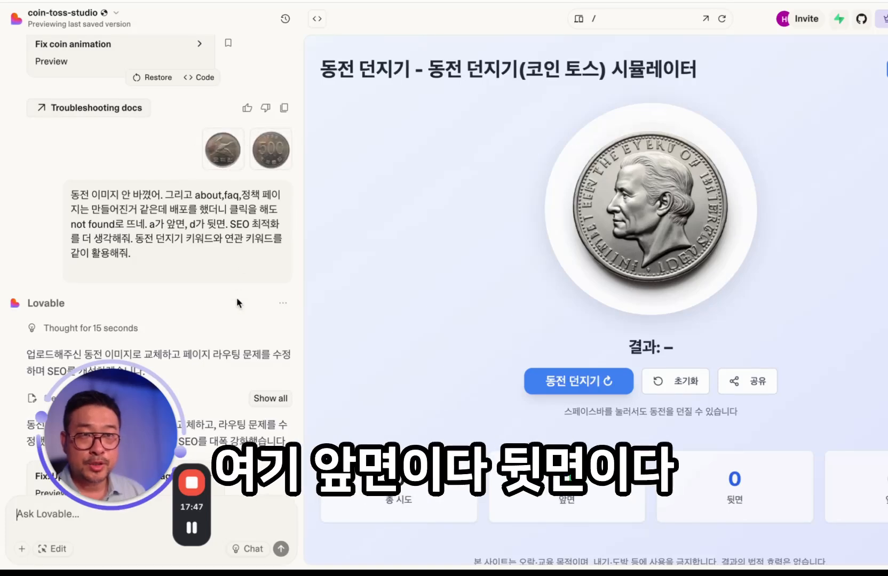
Read the coin image and routing fix, plus the request to remove the "광고" text and use a clean coin image
scroll(237, 299, down, 3)
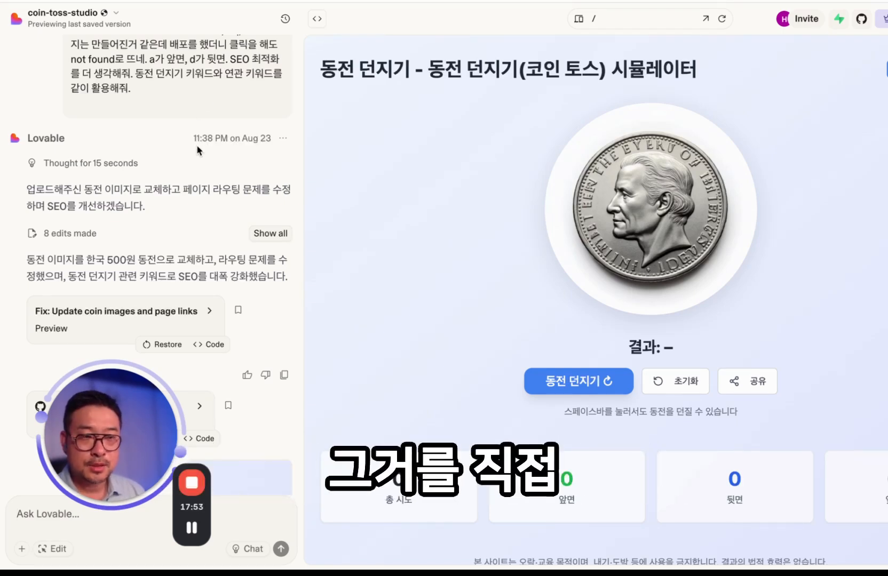
scroll(198, 150, down, 1)
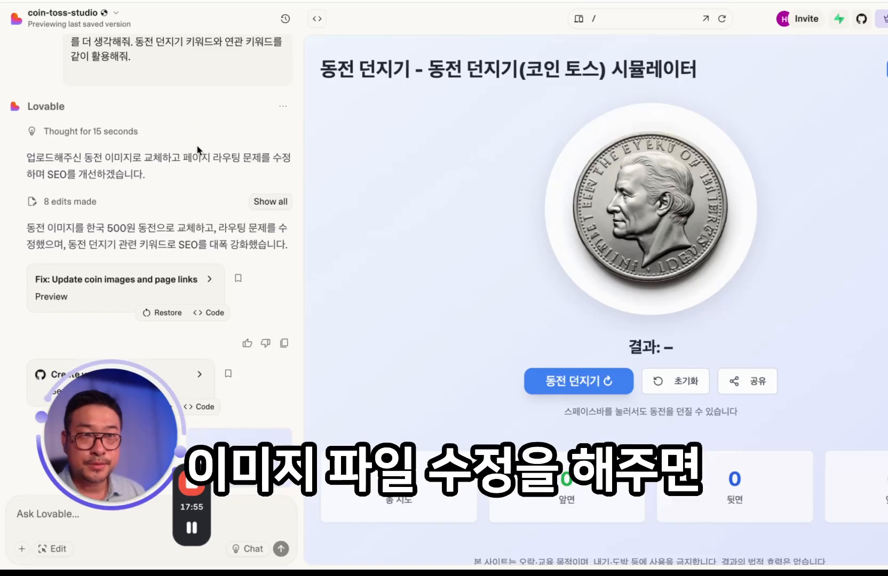
scroll(197, 150, down, 2)
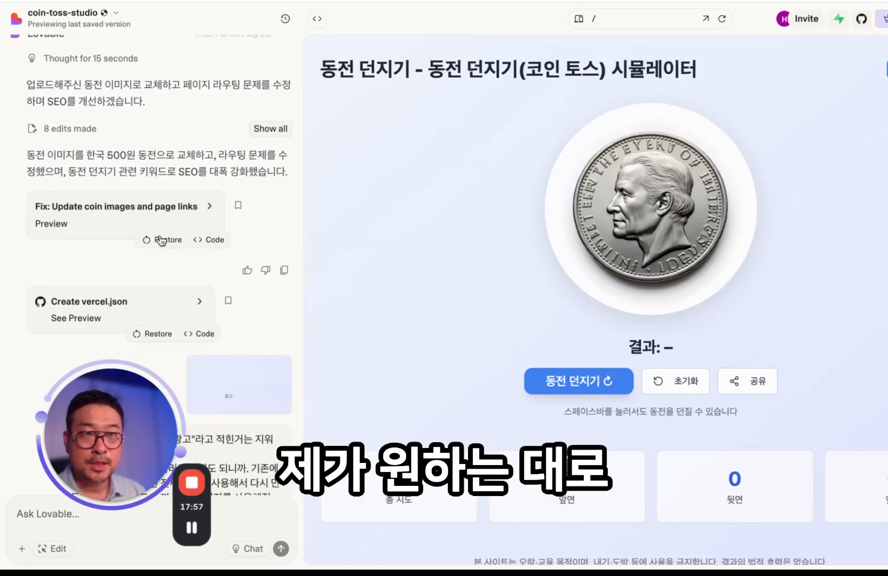
scroll(161, 241, down, 10)
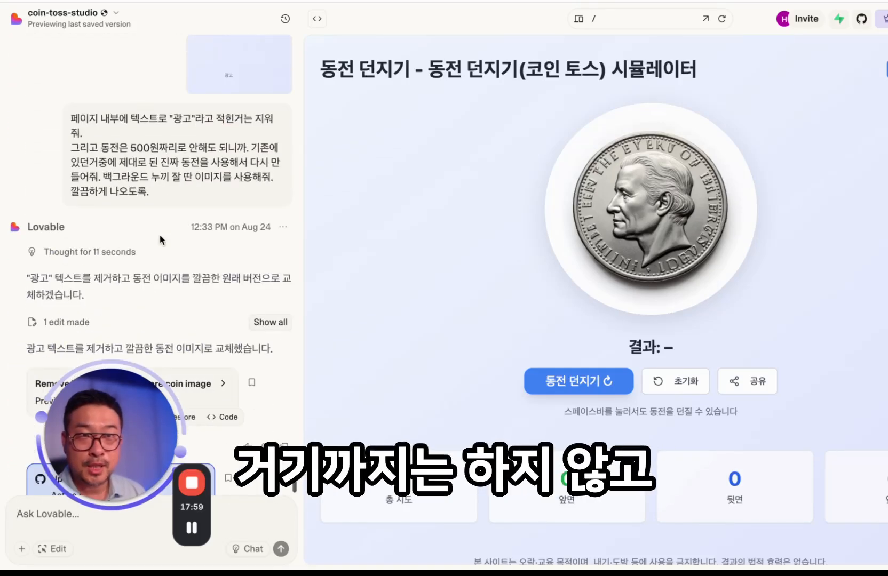
scroll(160, 234, down, 1)
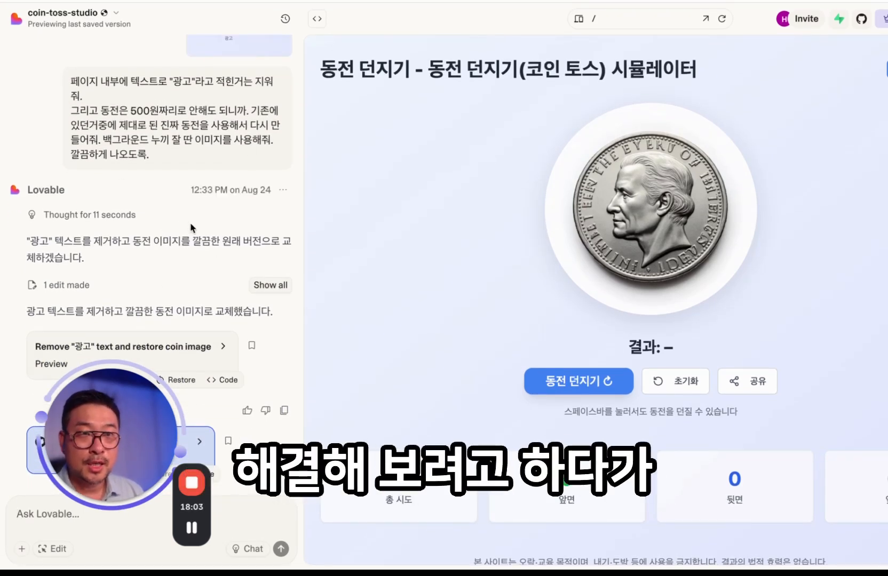
drag(125, 386, 128, 342)
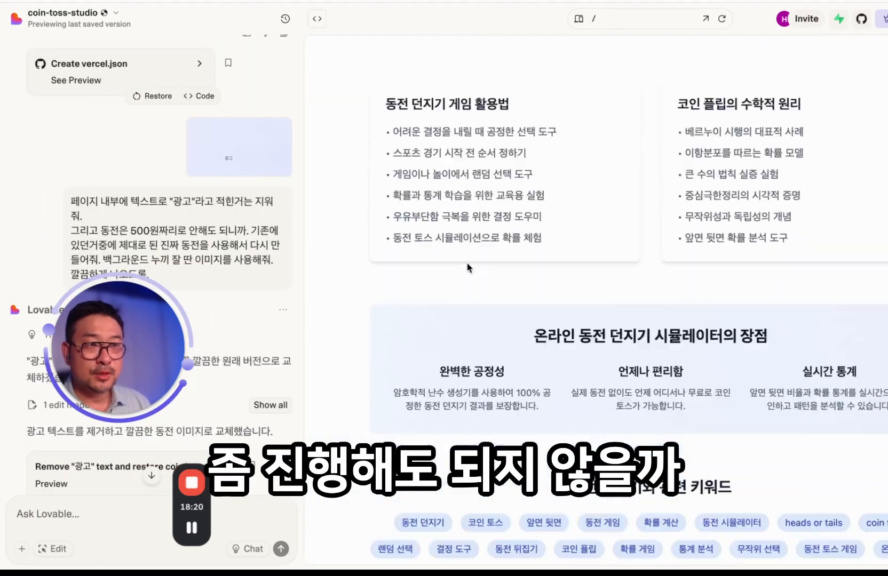
Review the preview's feature and keyword sections, and look through the finished coin flip site down to its footer links
scroll(467, 266, down, 8)
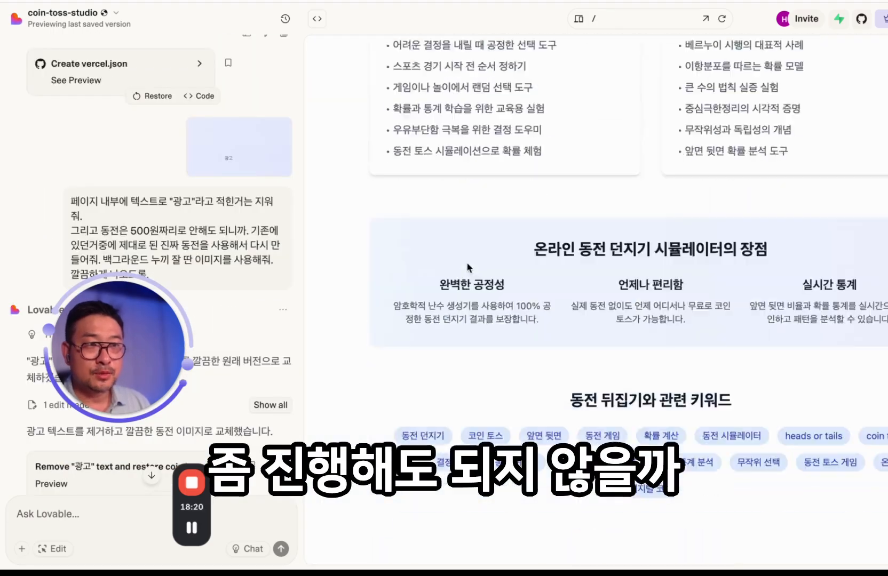
scroll(468, 267, down, 10)
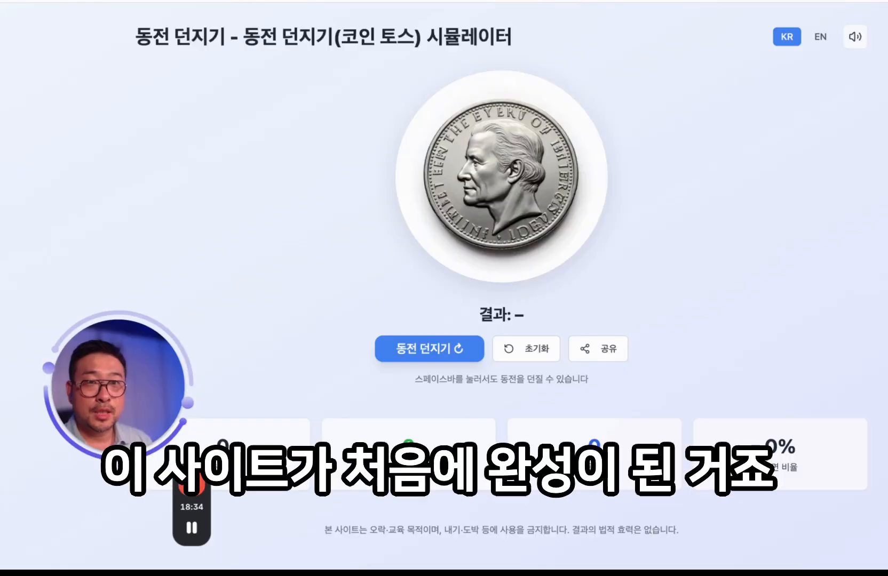
scroll(395, 271, down, 10)
scroll(394, 267, down, 10)
drag(184, 515, 88, 502)
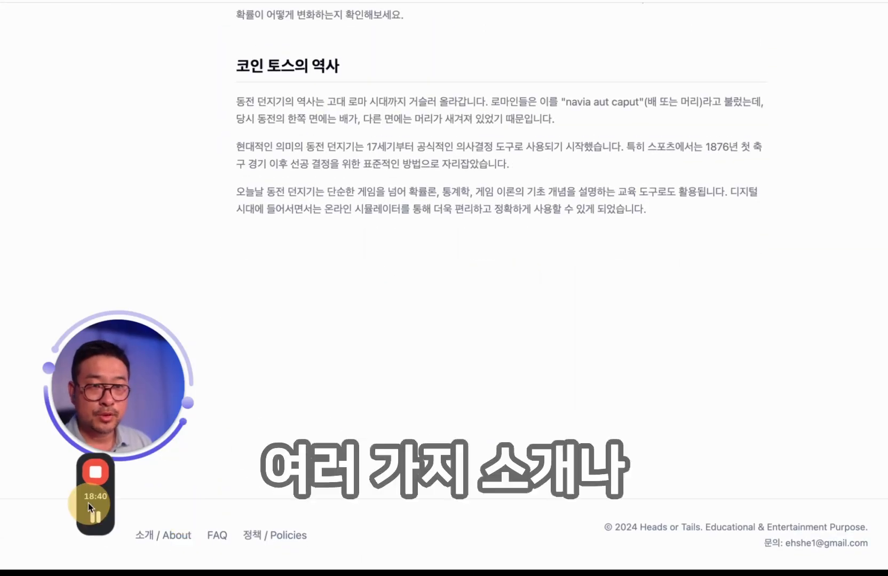
Open the 소개 / About page from the site's footer and read through its content
click(172, 537)
scroll(421, 336, up, 10)
scroll(422, 336, down, 10)
scroll(422, 334, up, 10)
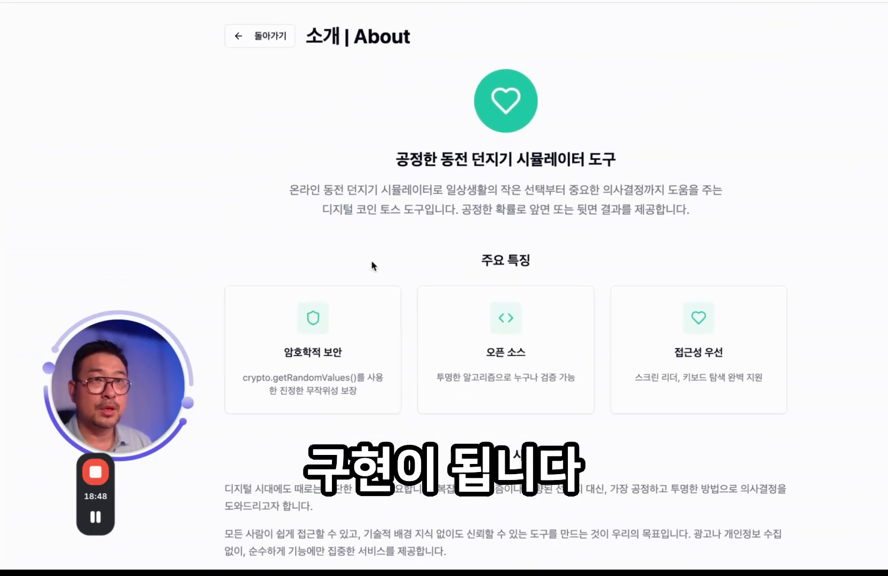
scroll(422, 332, down, 10)
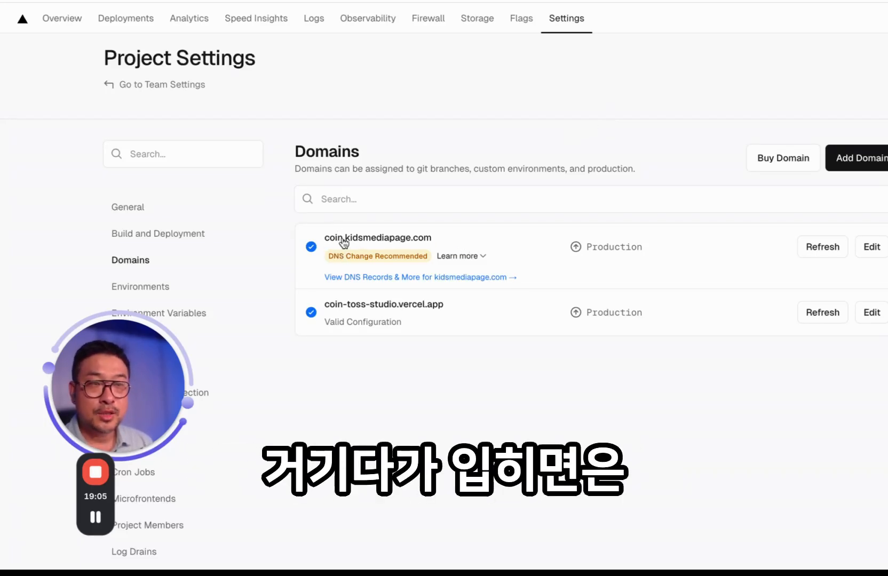
Check the coin.kidsmediapage.com domain in Vercel and read ChatGPT's three-step domain connection answer with its DNS options and checklist
click(402, 245)
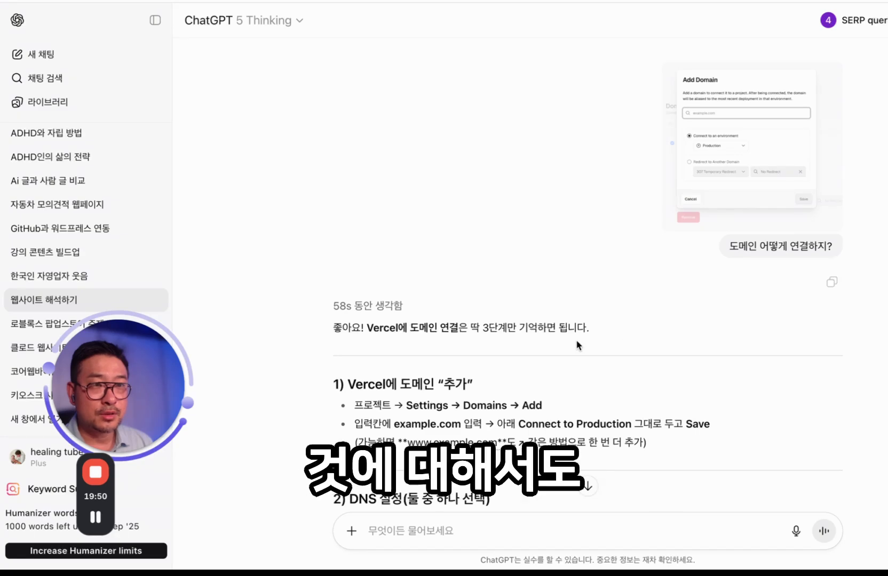
scroll(577, 340, down, 5)
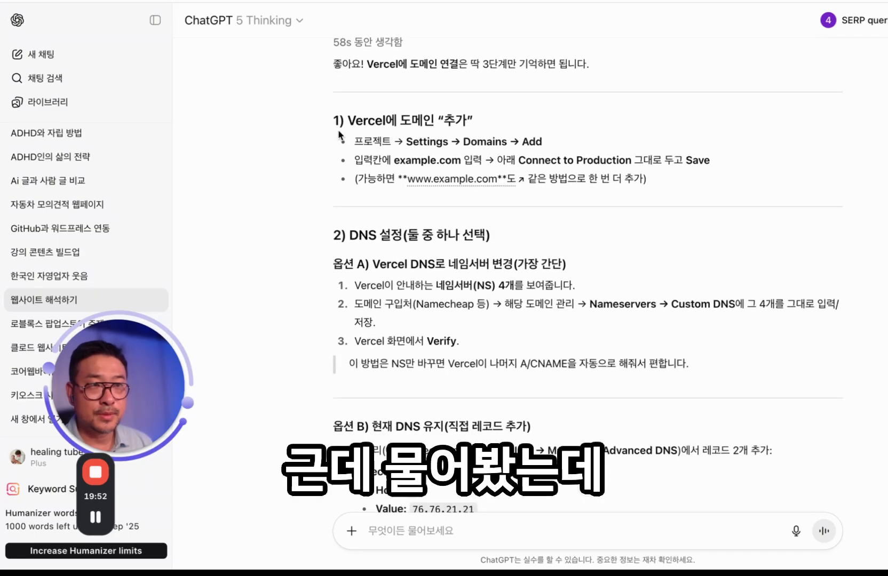
scroll(456, 248, down, 8)
scroll(372, 195, down, 8)
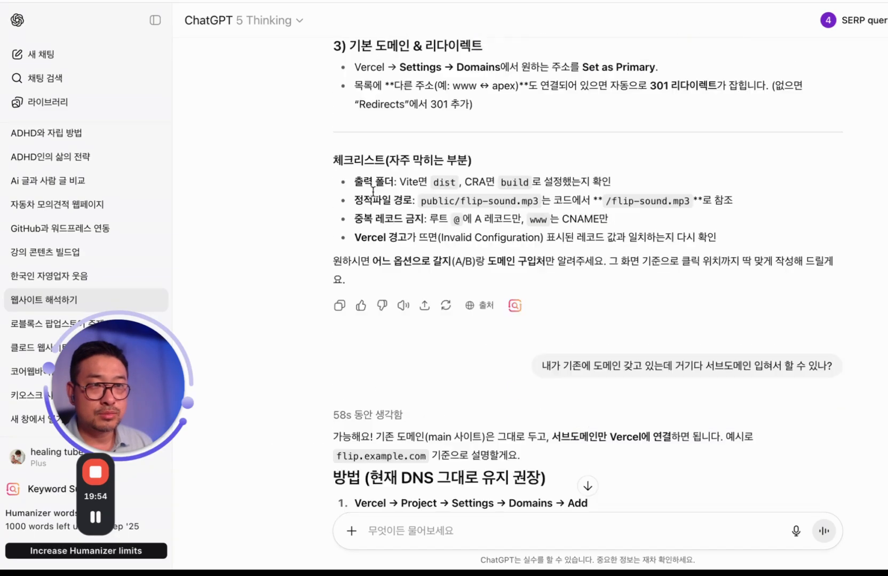
Highlight the question about adding a subdomain to an existing domain and read its CNAME setup and A record alternative
scroll(590, 171, down, 1)
drag(541, 133, 751, 137)
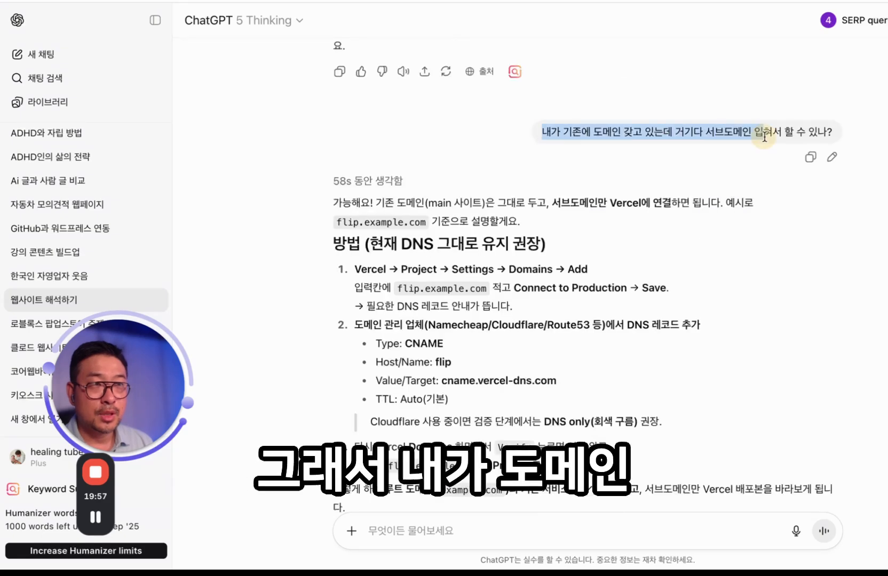
scroll(678, 219, down, 4)
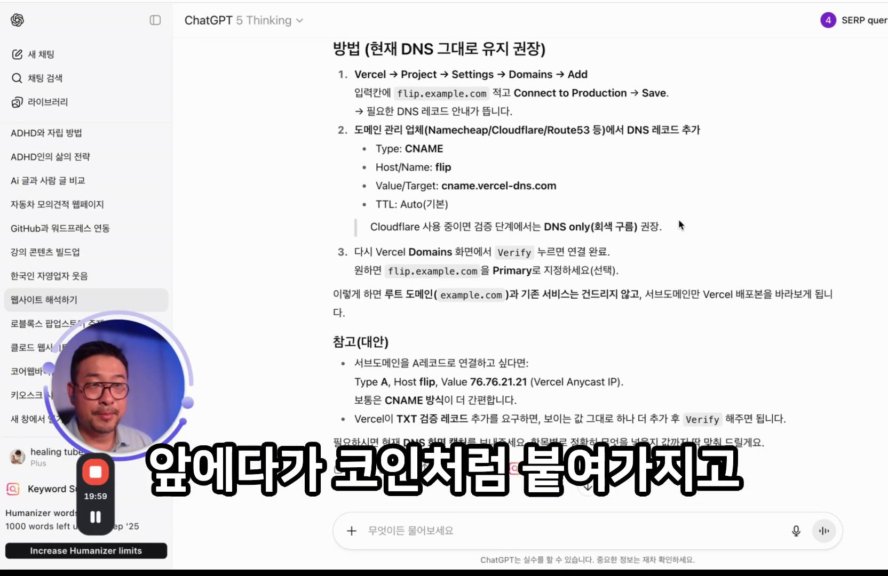
scroll(645, 256, down, 5)
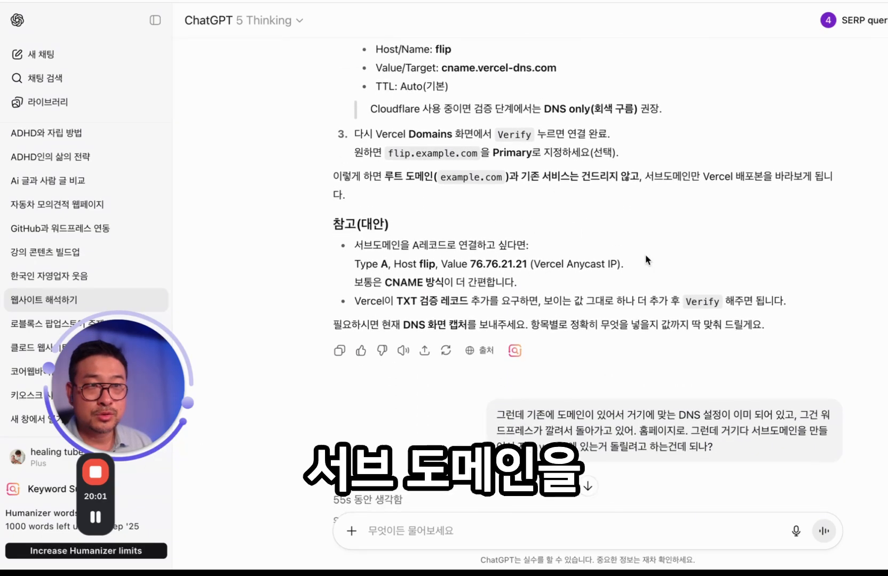
Read the question about pointing a subdomain of an existing WordPress domain to Vercel, including the CNAME steps, cautions and common questions
scroll(561, 259, down, 2)
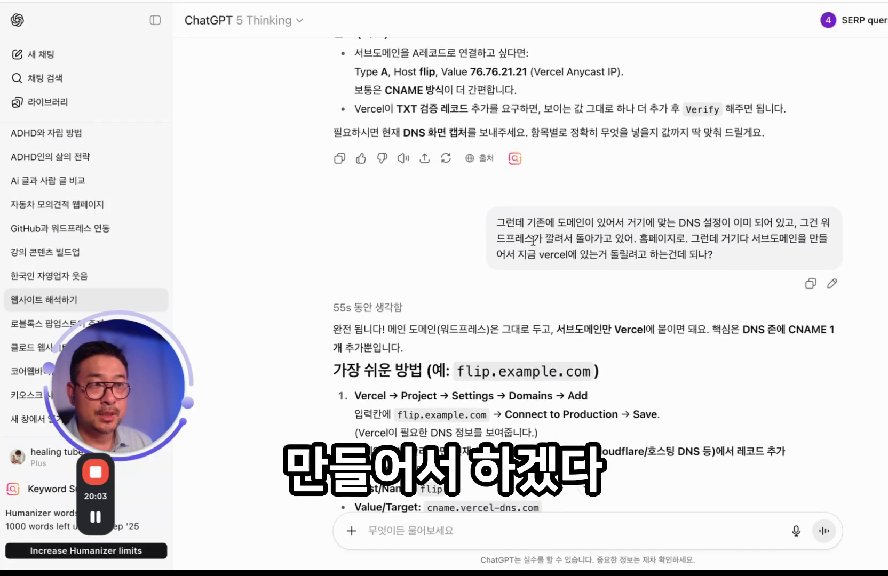
scroll(534, 246, down, 2)
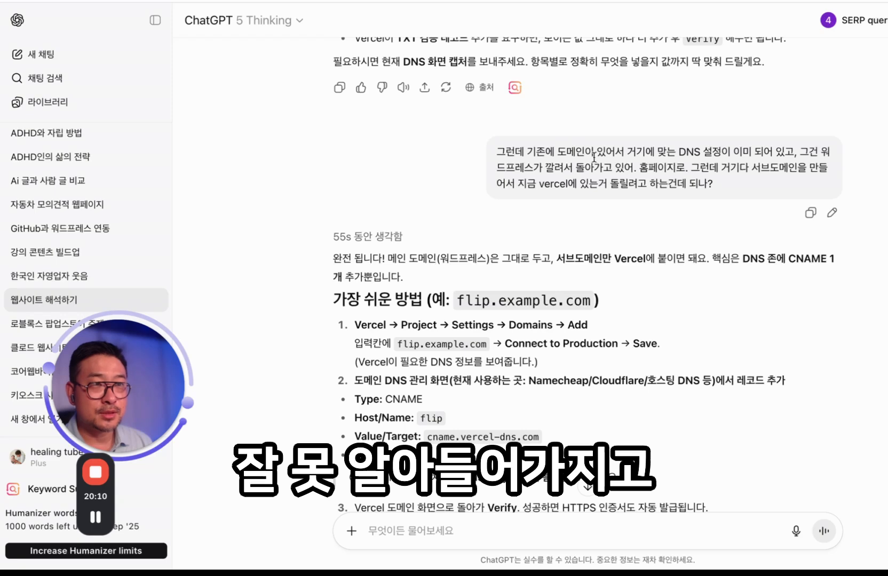
scroll(599, 211, down, 1)
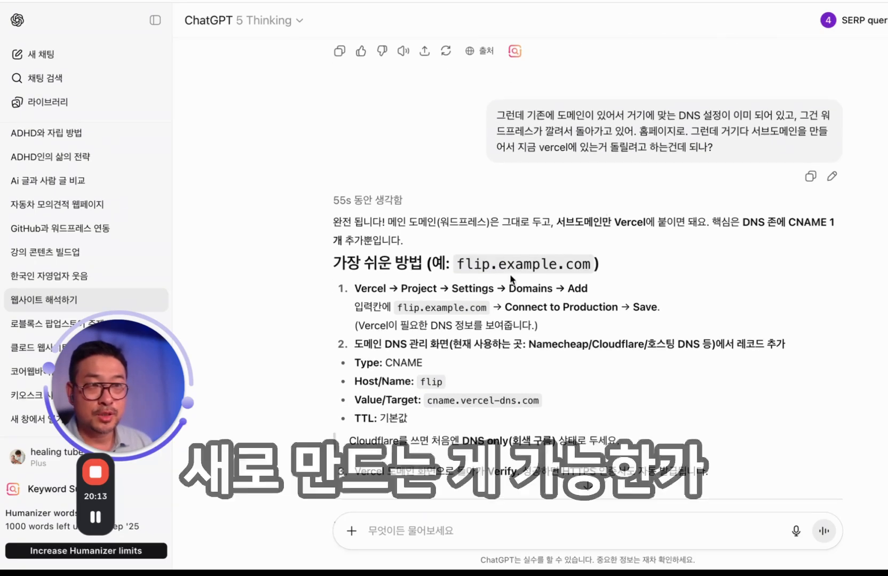
scroll(511, 279, down, 1)
scroll(511, 278, down, 2)
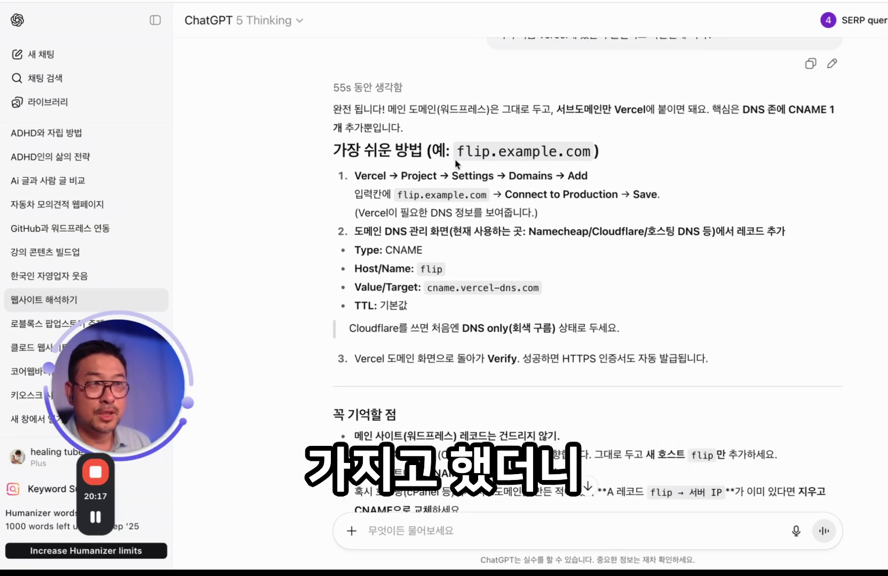
scroll(424, 211, down, 1)
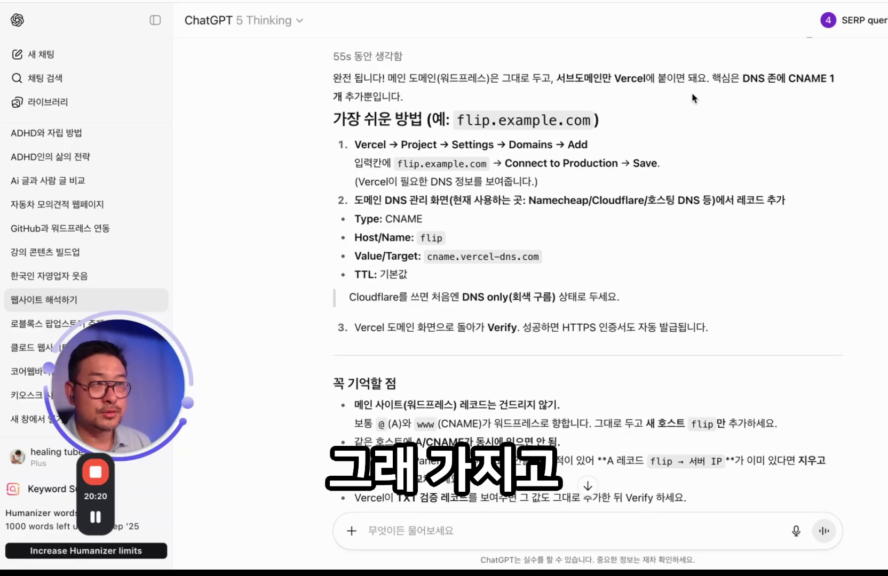
scroll(544, 205, down, 8)
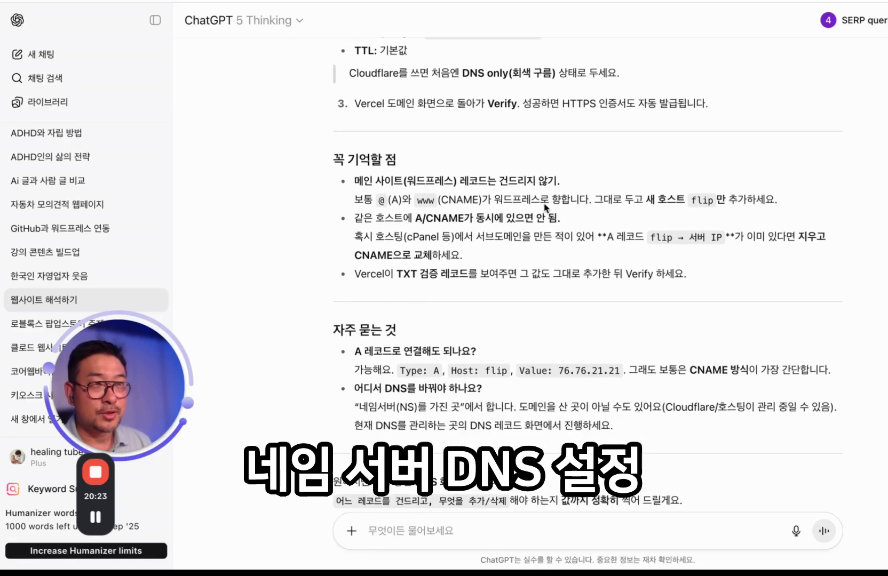
Read the Namecheap subdomain question and its answer on the Advanced DNS host record settings for Vercel
scroll(546, 208, down, 6)
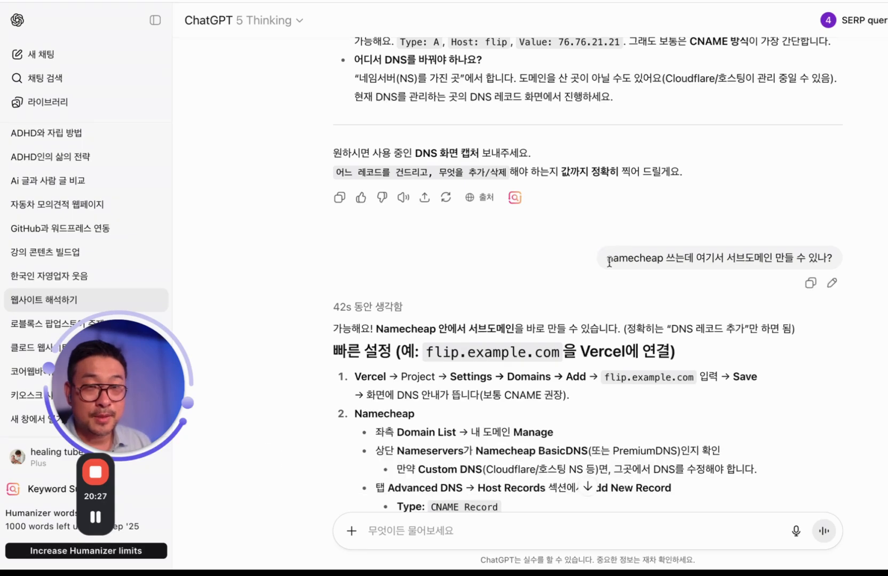
scroll(607, 263, down, 7)
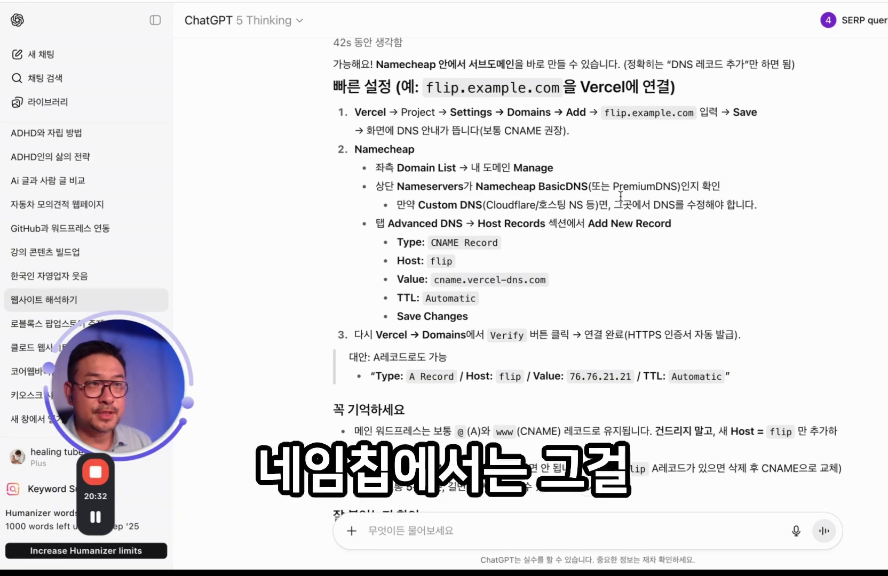
scroll(546, 297, down, 1)
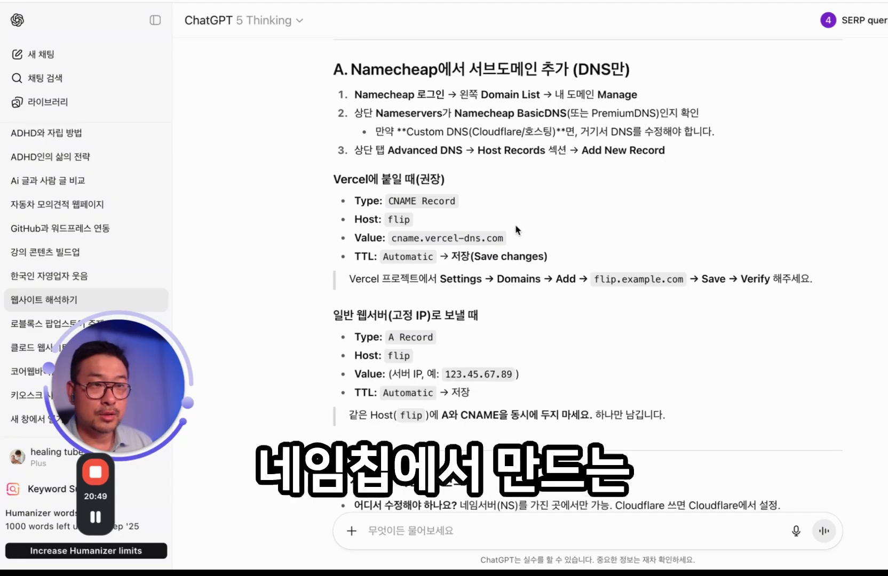
Read the follow-up question about creating coin.kidsmediapage.com in Namecheap and its answer on nameservers, CNAME or A records and the Vercel connection
scroll(532, 309, down, 15)
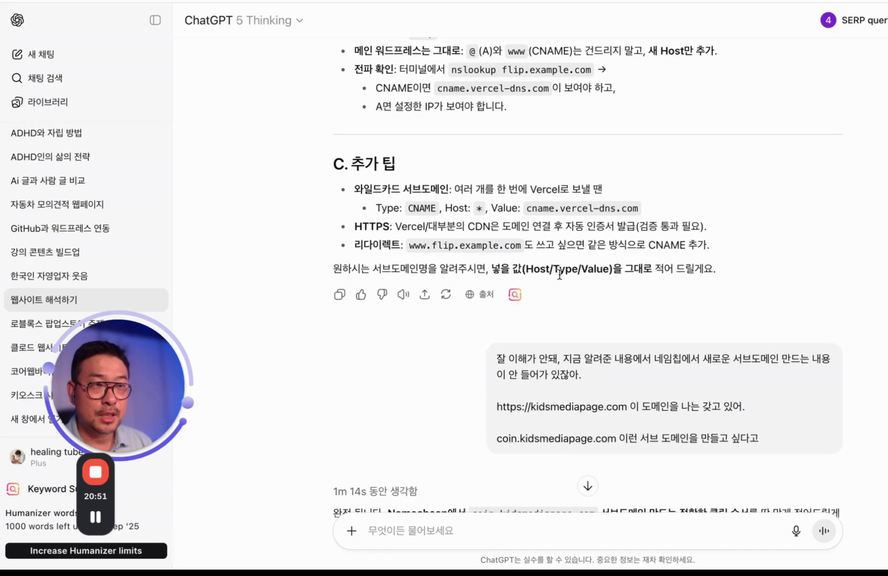
scroll(535, 264, down, 5)
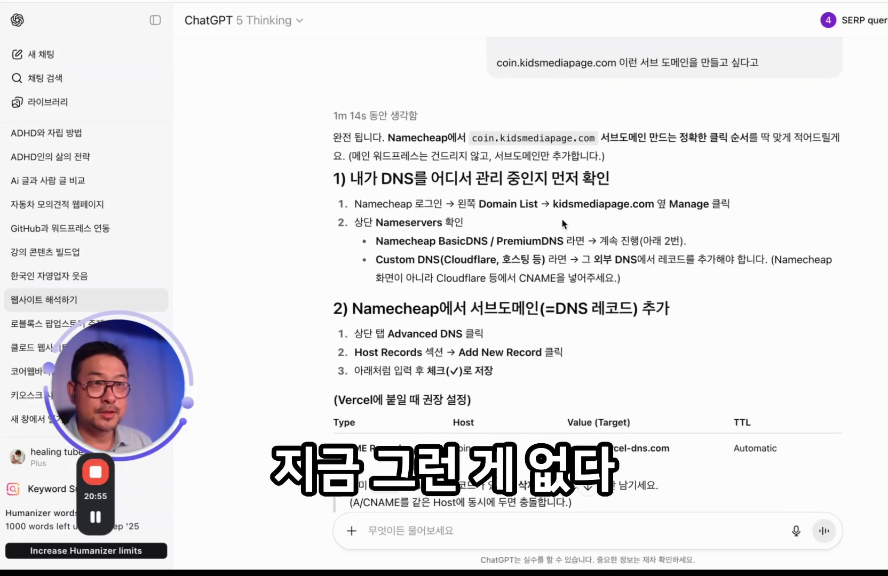
scroll(561, 218, down, 2)
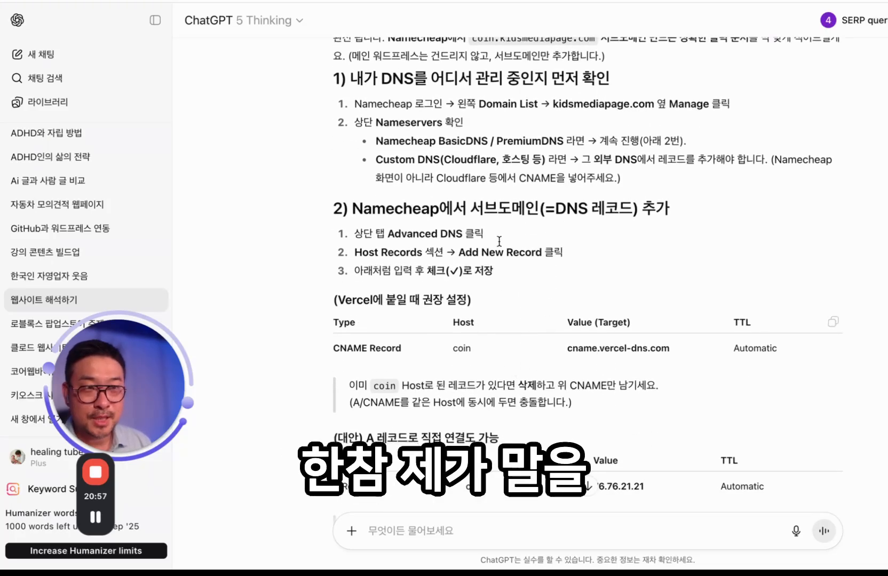
scroll(470, 289, down, 1)
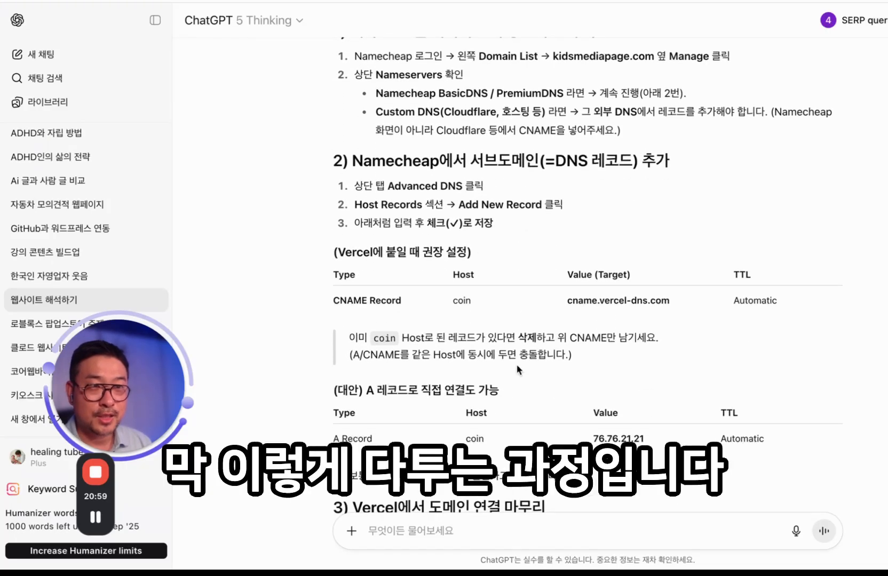
scroll(517, 370, down, 4)
scroll(462, 354, down, 10)
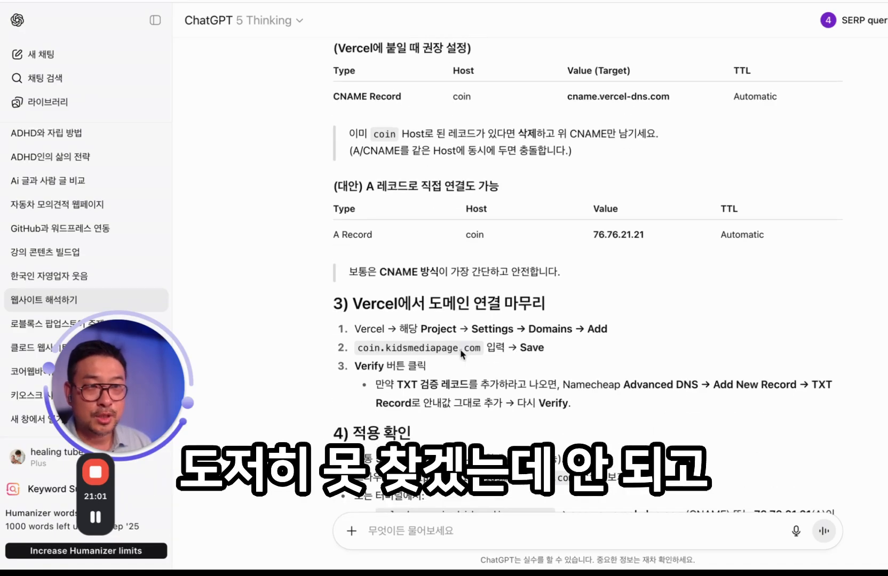
Read the answer on adding the coin subdomain record in SiteGround's DNS Zone Editor, highlighting the note about SiteGround's Subdomains menu
scroll(460, 348, down, 15)
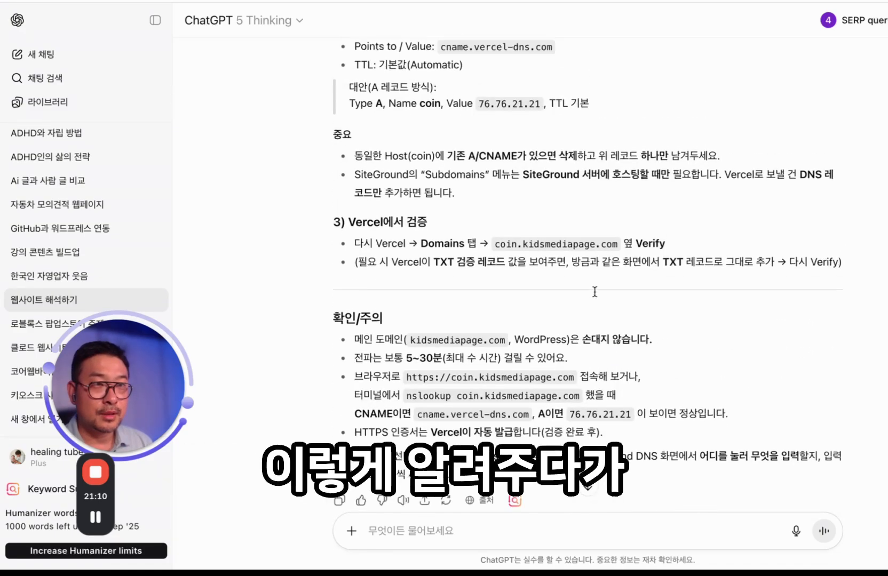
scroll(652, 191, up, 1)
scroll(651, 185, up, 6)
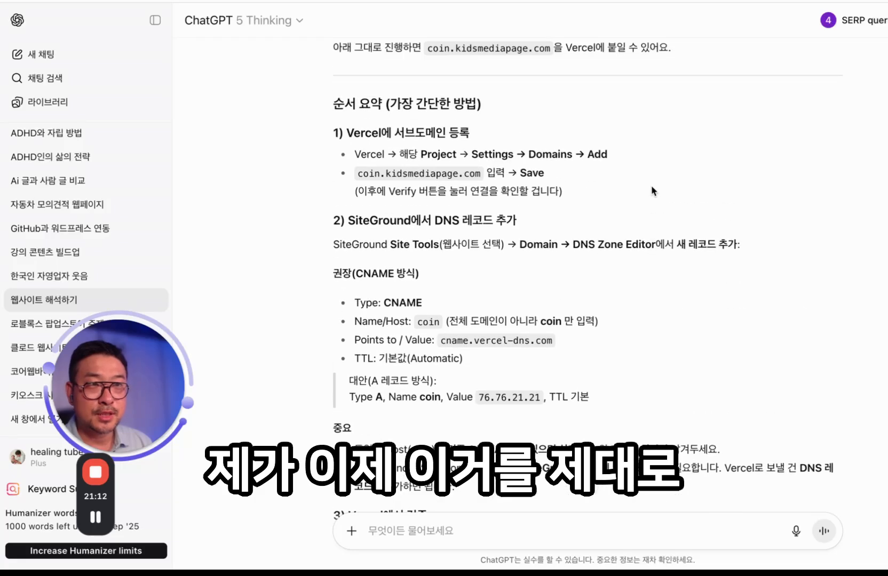
scroll(375, 333, down, 4)
drag(361, 331, 449, 329)
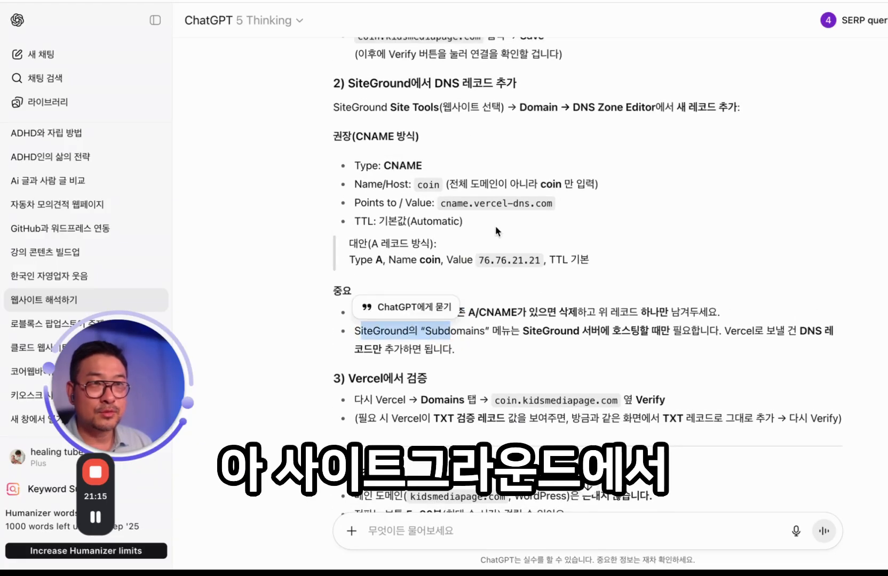
scroll(495, 227, up, 7)
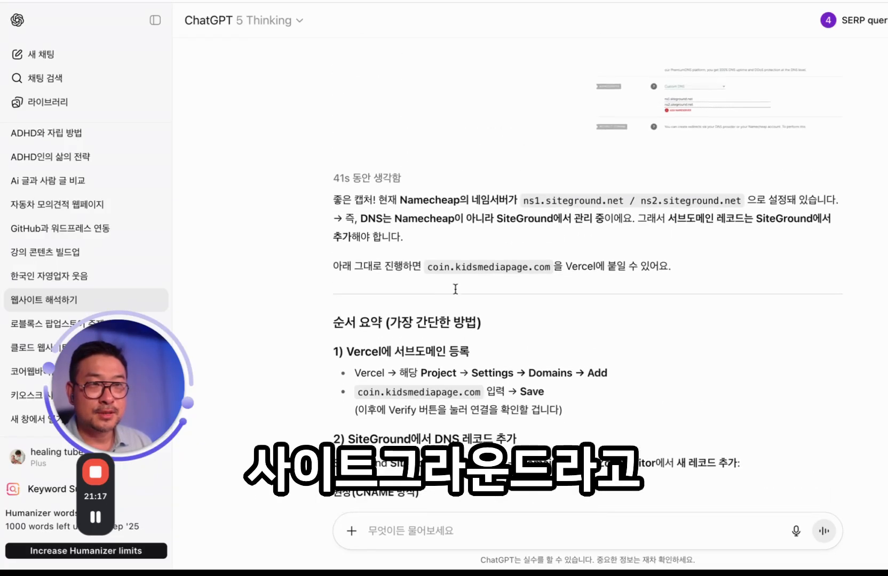
scroll(456, 289, up, 2)
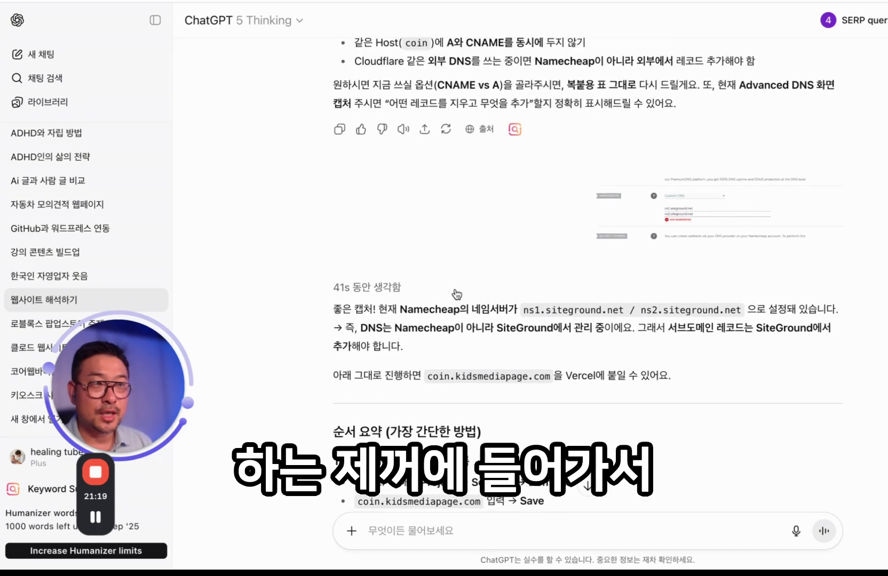
scroll(530, 323, down, 12)
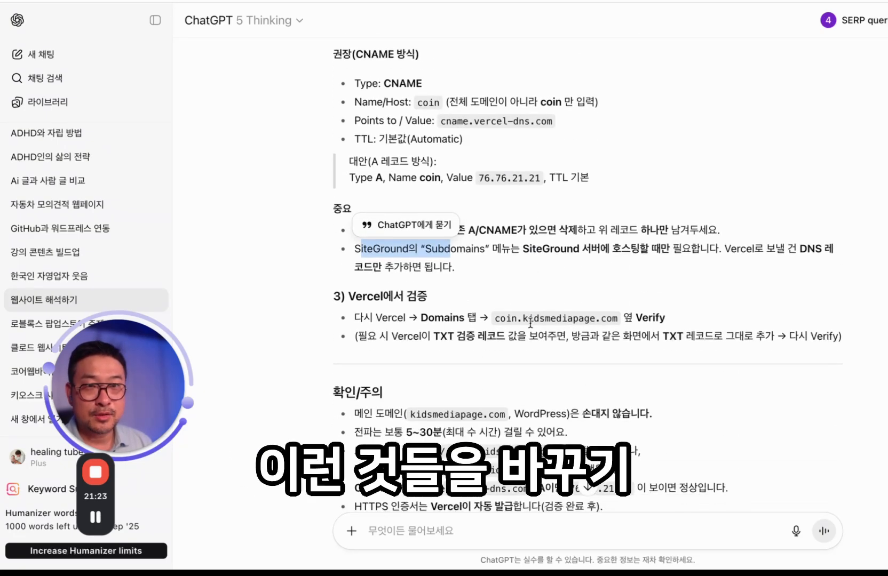
scroll(530, 323, down, 4)
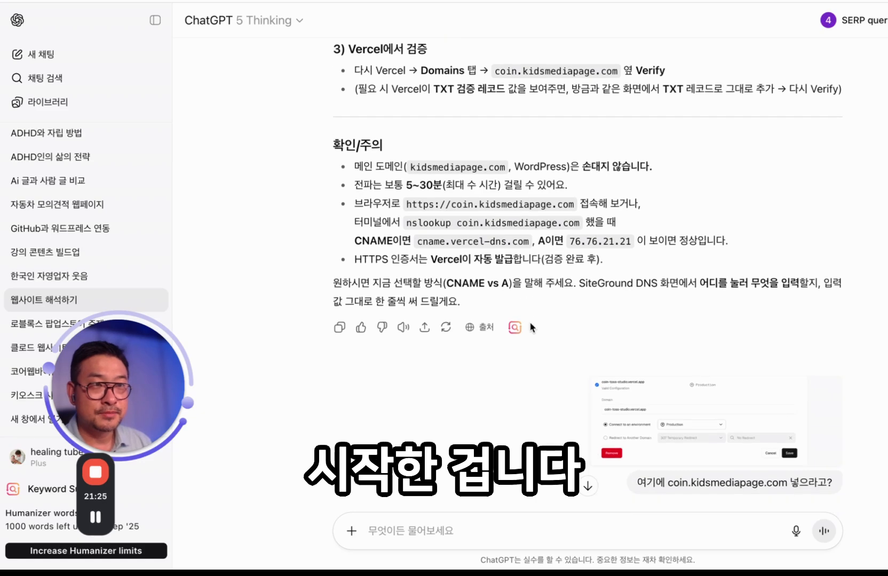
Read the question about entering coin.kidsmediapage.com in Vercel's domain form and highlight the answer's Add Domain and SiteGround record steps
scroll(552, 339, down, 6)
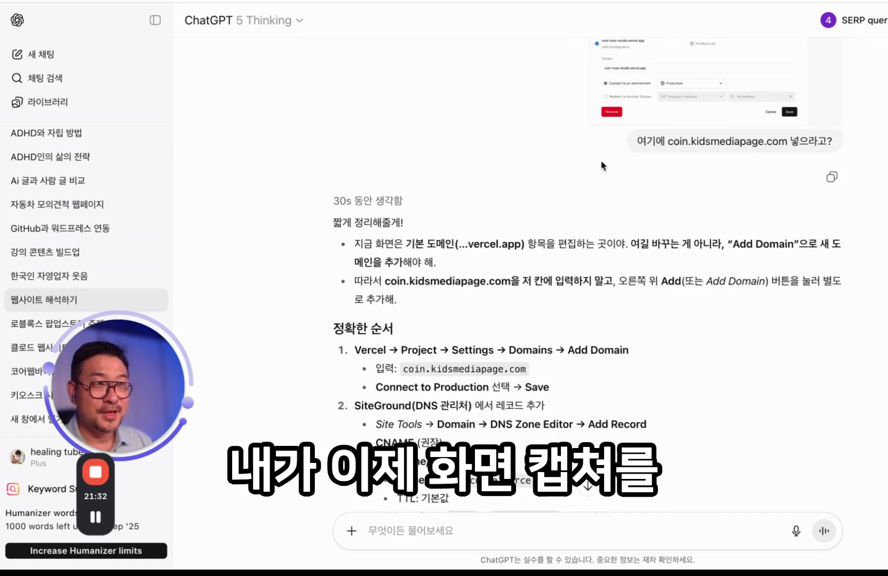
scroll(638, 88, up, 1)
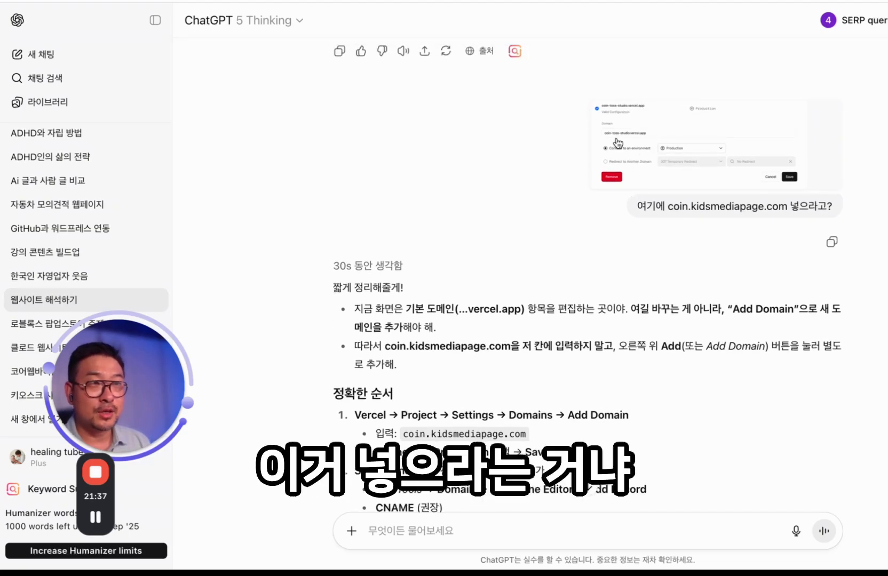
scroll(382, 160, down, 3)
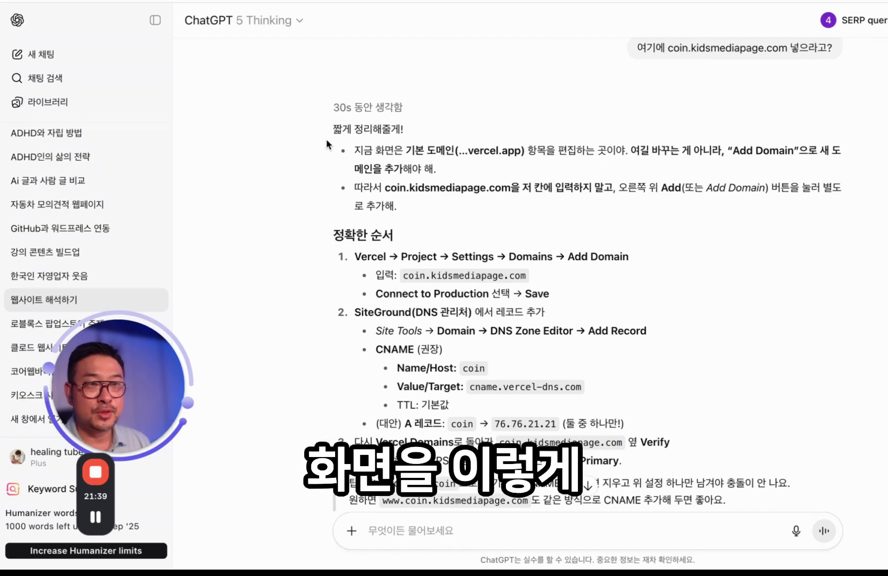
scroll(405, 276, down, 2)
drag(341, 68, 619, 285)
click(614, 276)
scroll(613, 276, down, 5)
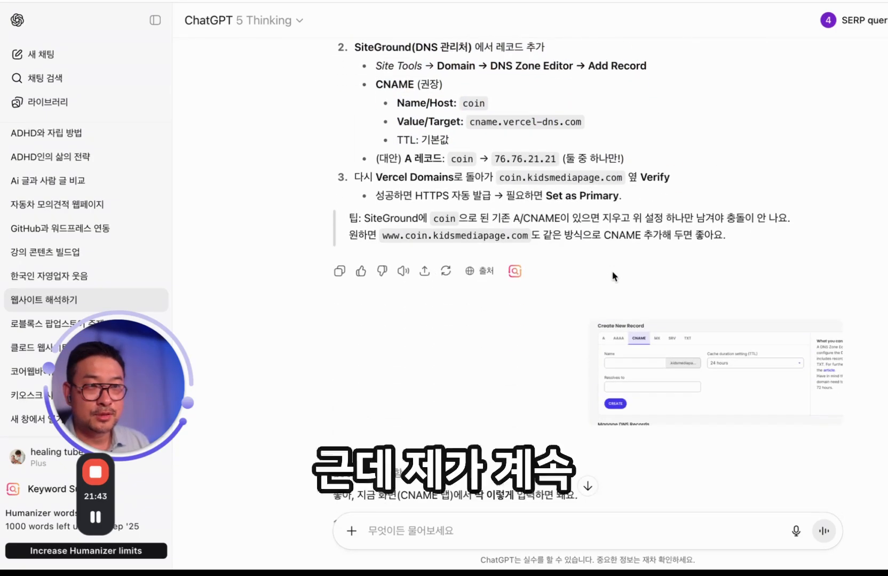
Read the answer to the Create New Record screenshot, covering SiteGround's CNAME values, Vercel verification and the A record alternative
scroll(613, 277, down, 2)
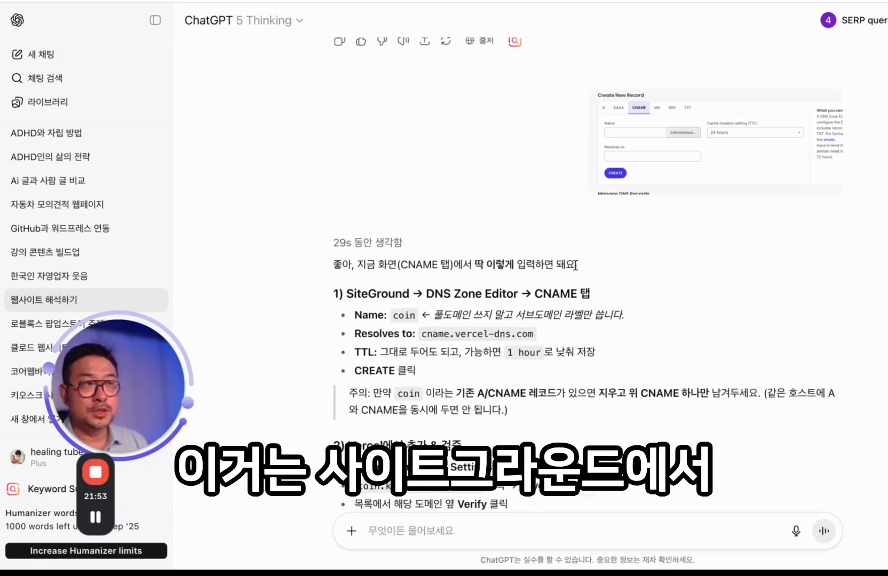
scroll(535, 275, down, 1)
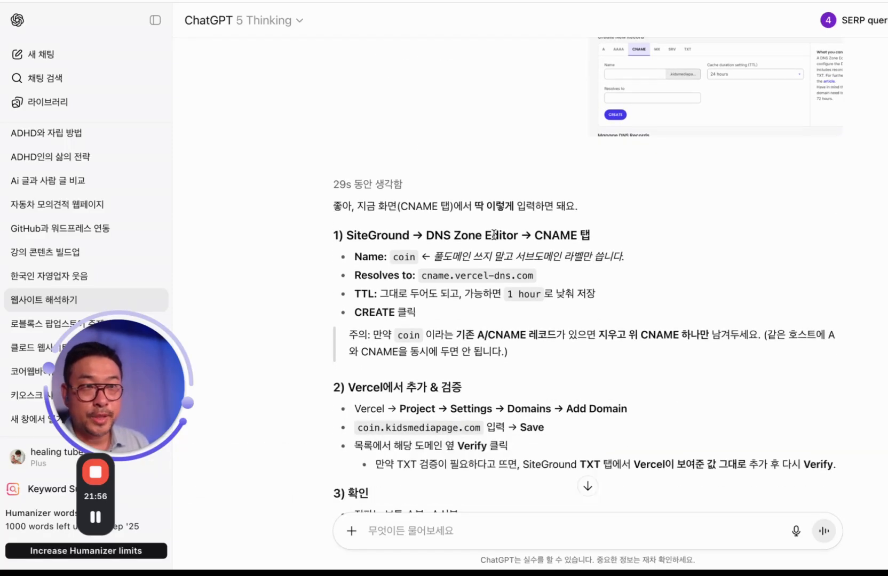
scroll(498, 288, down, 2)
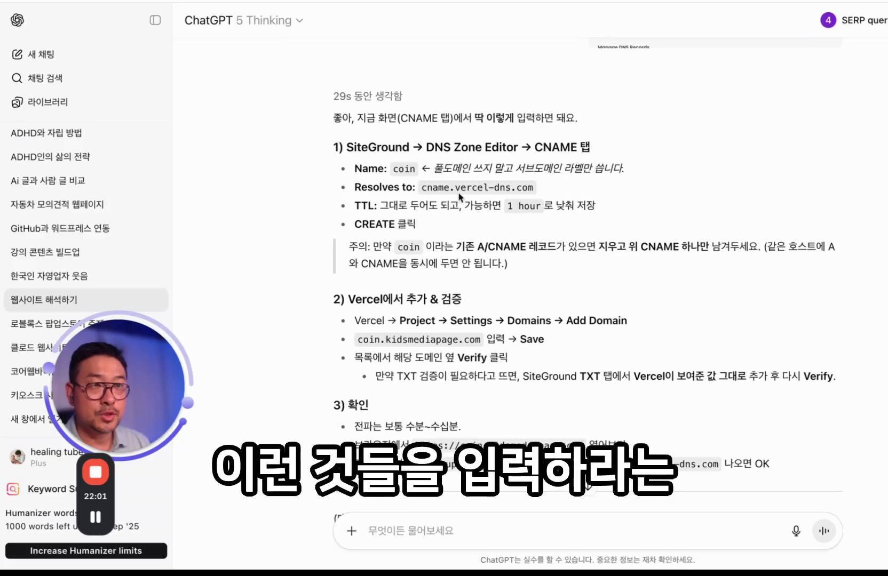
scroll(548, 297, down, 7)
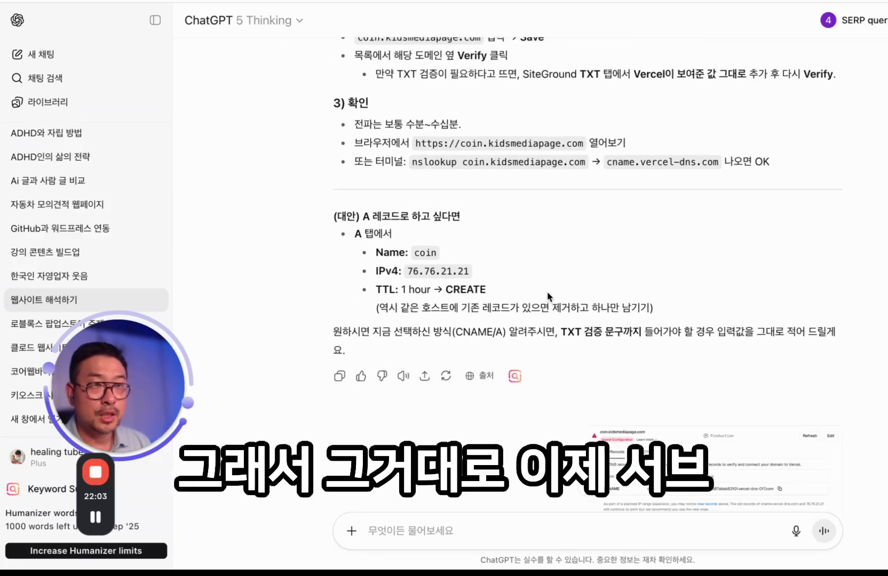
Read the question about copying Vercel's DNS values into SiteGround, including the CNAME entries and the common error checklist
scroll(548, 297, down, 5)
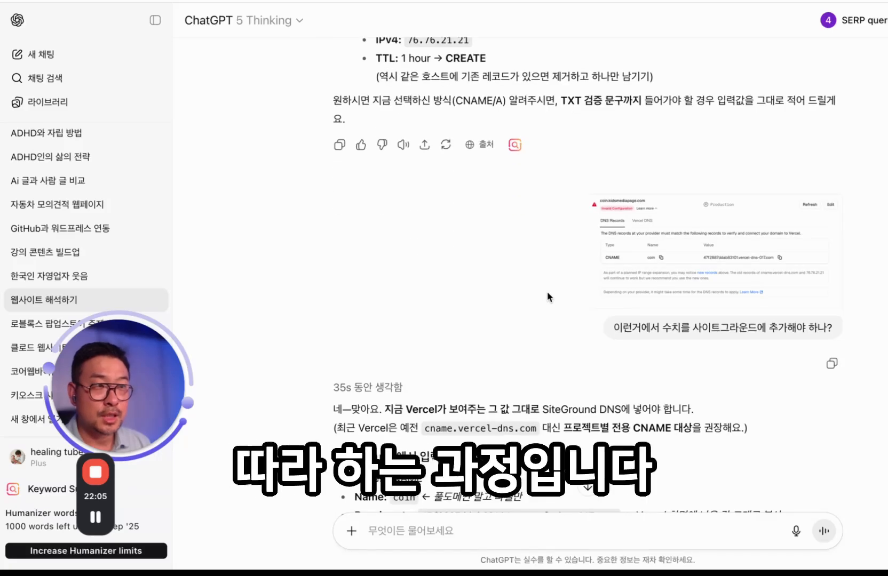
scroll(548, 297, down, 5)
scroll(662, 274, down, 2)
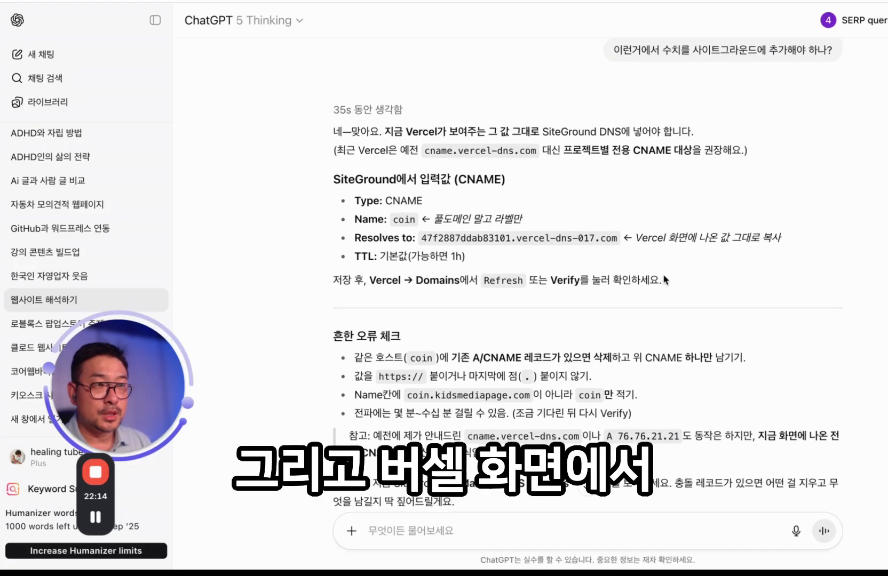
scroll(625, 281, down, 3)
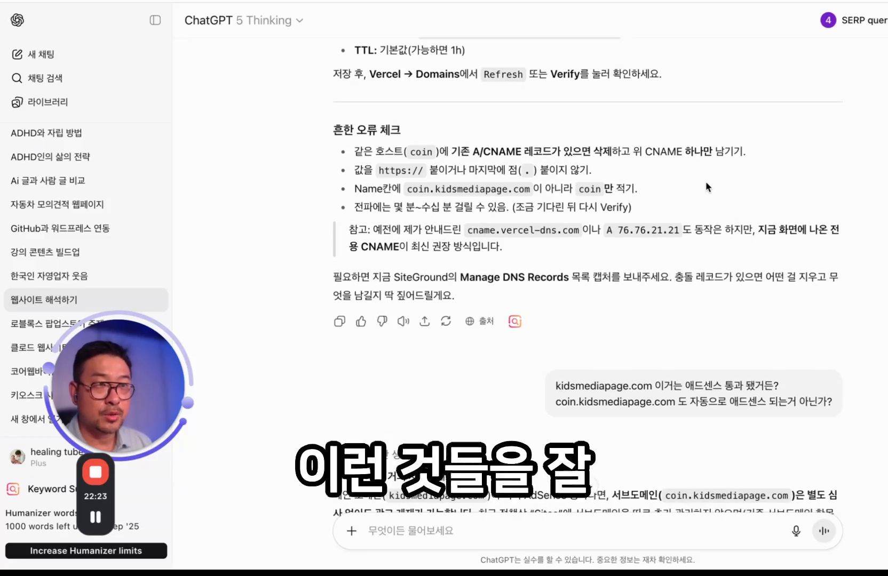
scroll(710, 254, down, 1)
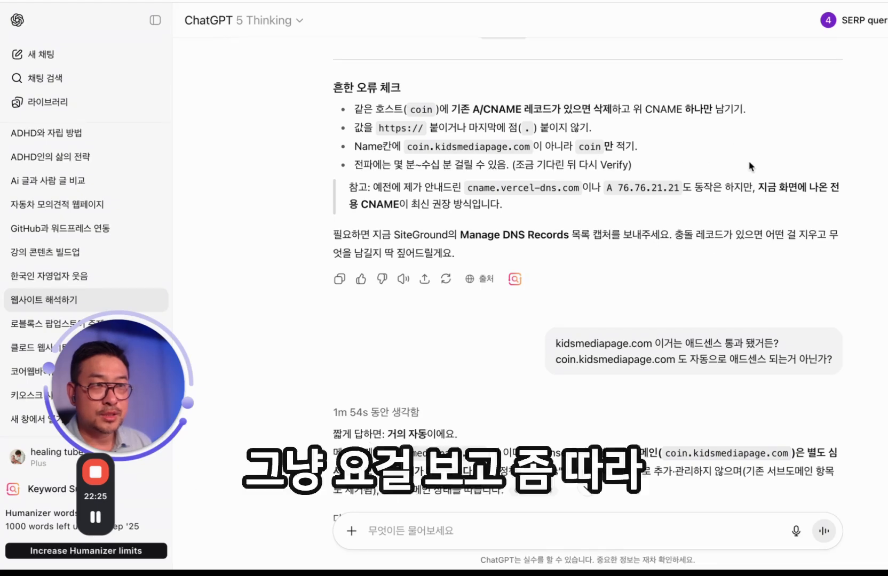
Highlight the question about AdSense approval carrying over to coin.kidsmediapage.com and read the answer's ad code and ads.txt requirements
scroll(699, 230, down, 5)
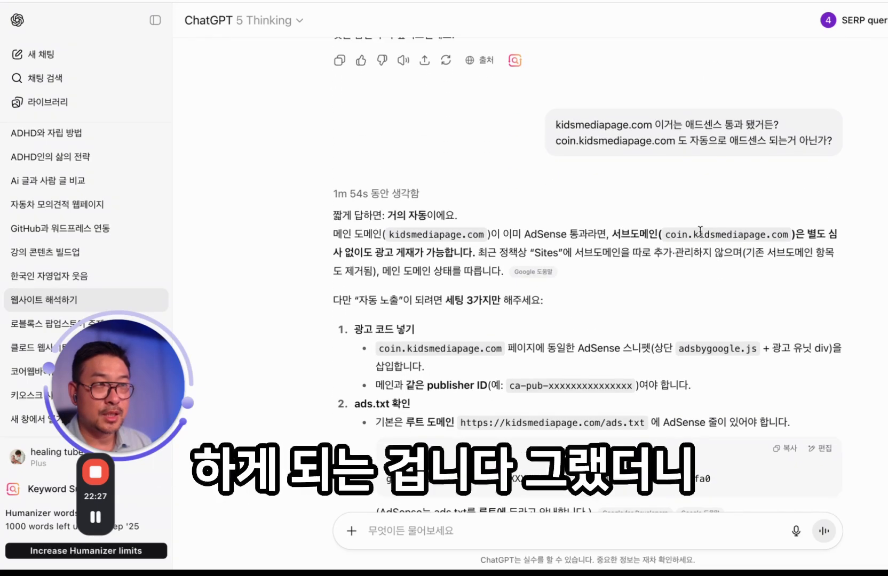
drag(562, 122, 667, 135)
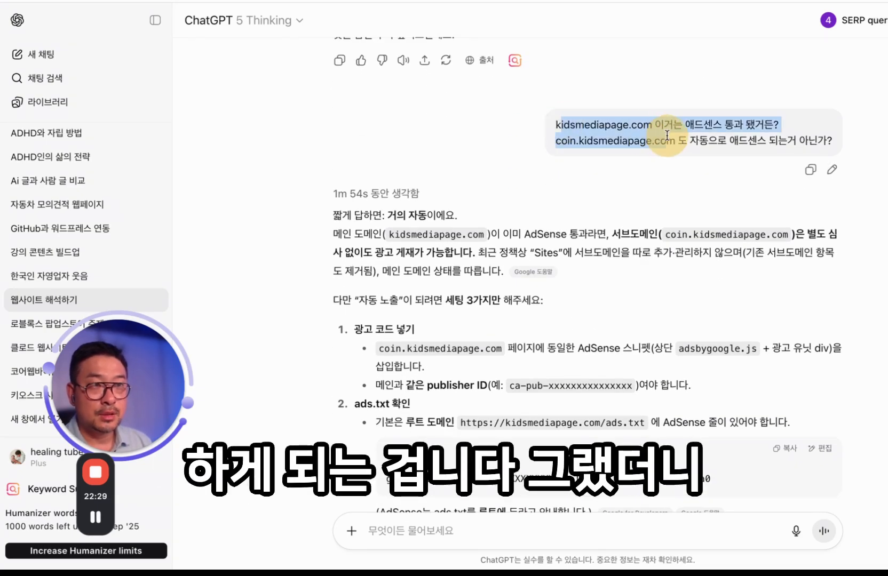
scroll(636, 203, down, 1)
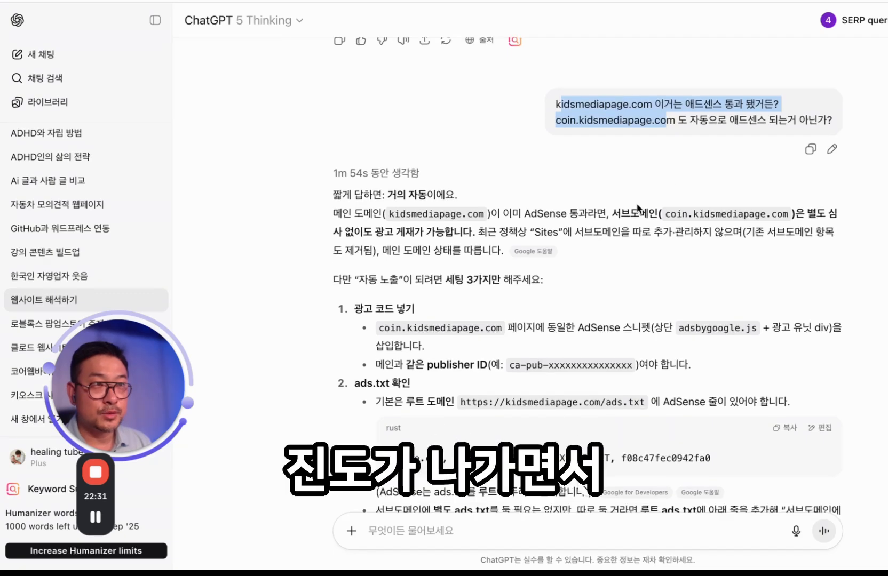
click(561, 103)
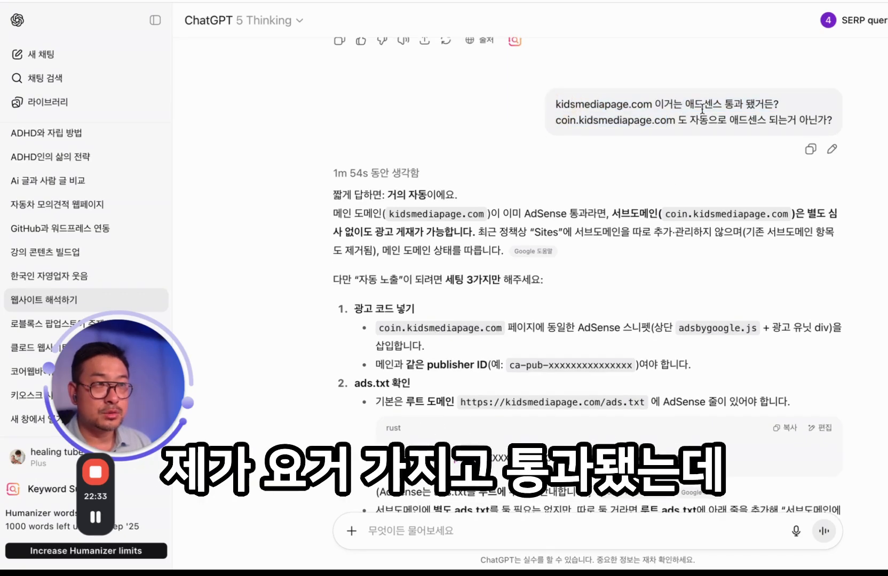
scroll(620, 213, down, 3)
scroll(602, 247, down, 1)
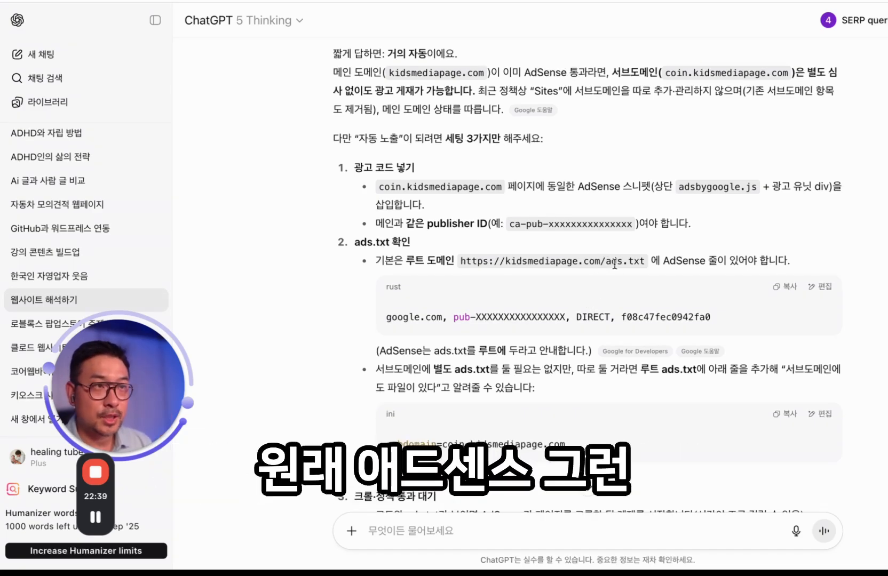
Read the AdSense code placement instructions for the GitHub project and the question about updating its existing repository from Lovable
scroll(614, 262, down, 15)
scroll(614, 262, down, 5)
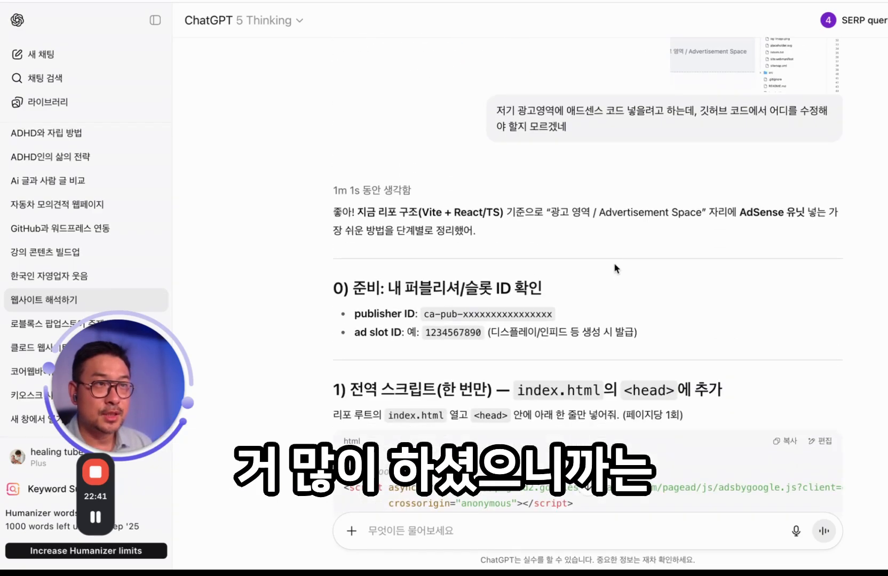
scroll(614, 262, up, 2)
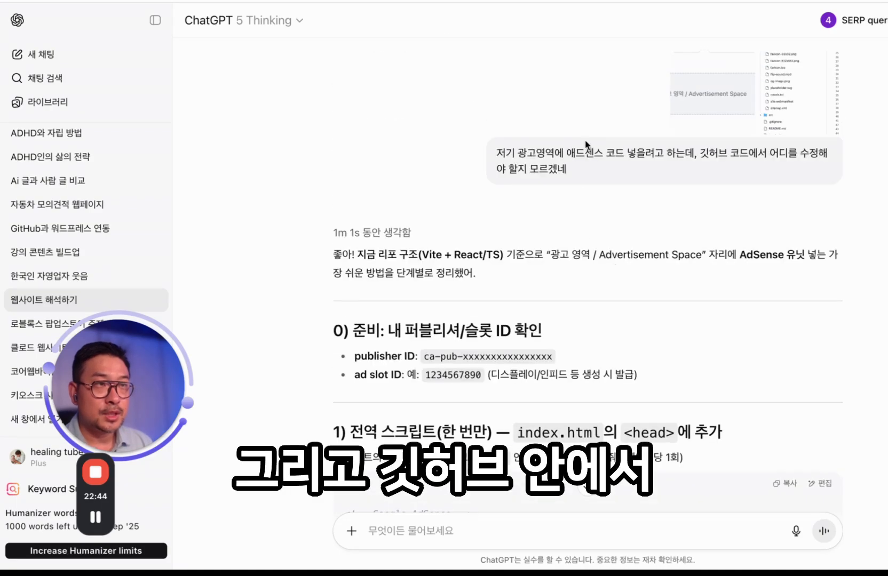
scroll(635, 271, down, 1)
scroll(635, 271, down, 20)
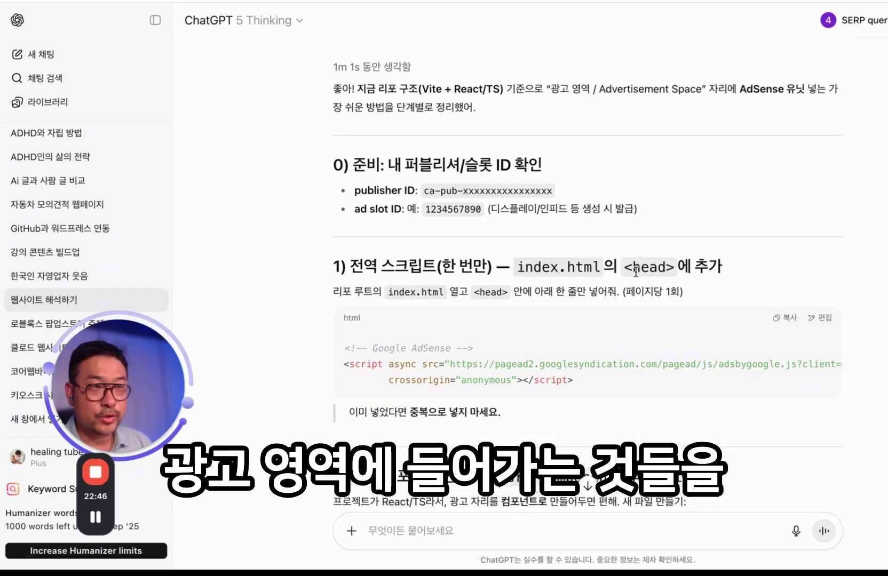
scroll(614, 366, down, 15)
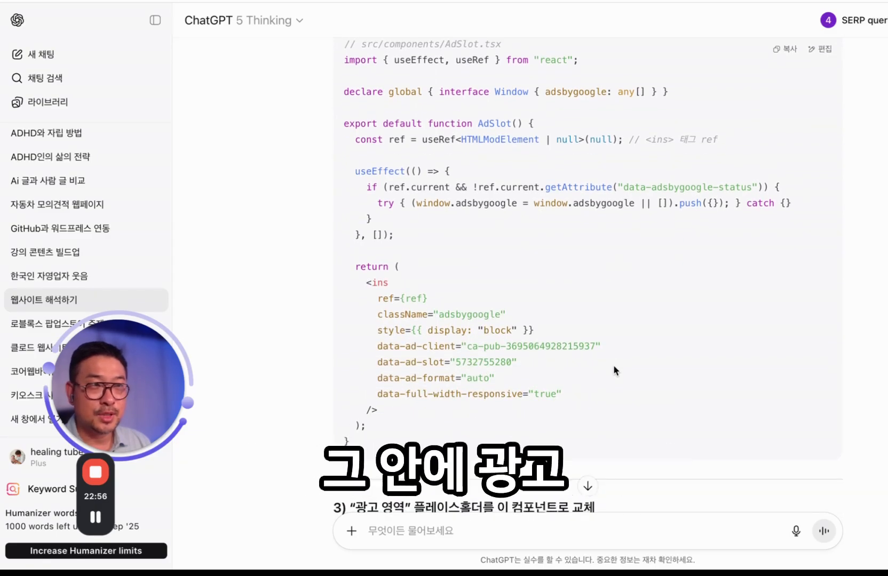
scroll(614, 366, down, 10)
scroll(614, 367, down, 15)
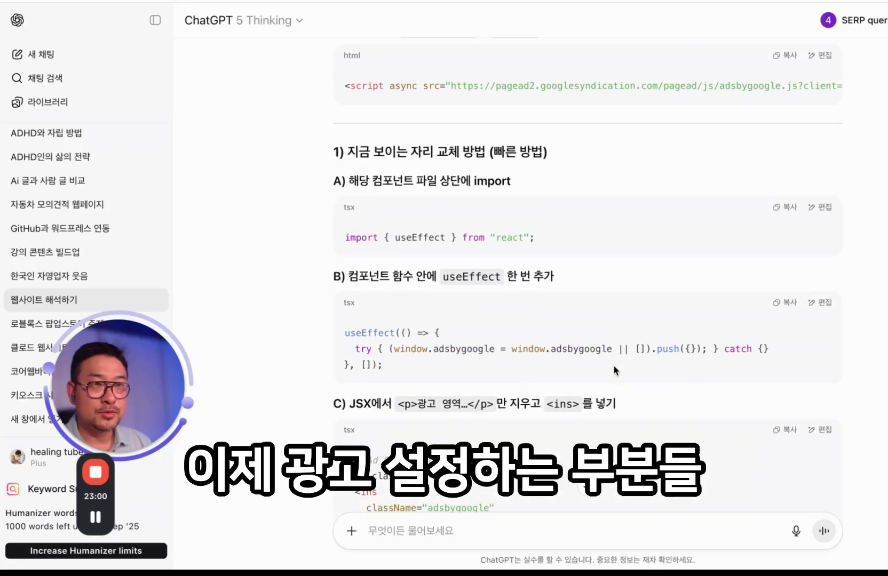
scroll(613, 366, down, 5)
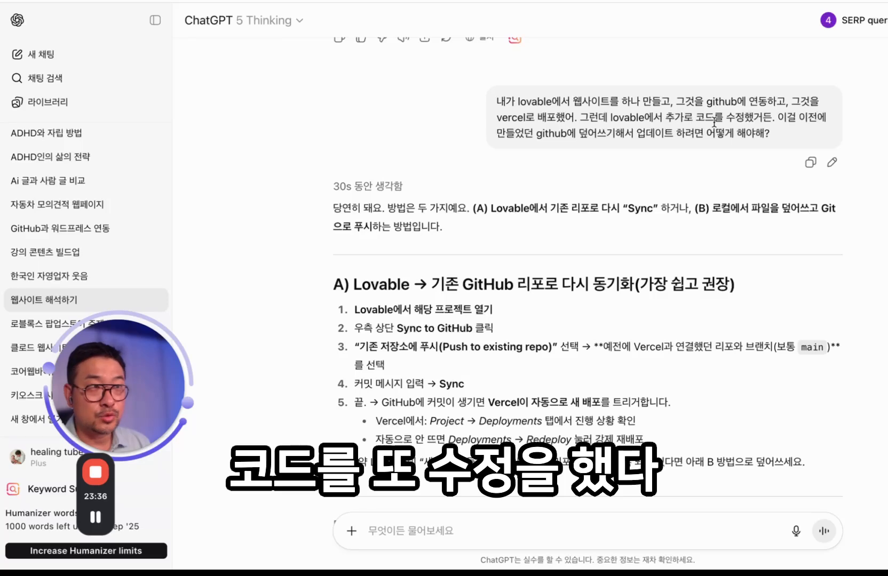
Read the answer on updating the existing GitHub repository from Lovable, covering the Sync to GitHub method, manual Git push and overwrite checklist
scroll(593, 265, down, 1)
scroll(591, 260, down, 4)
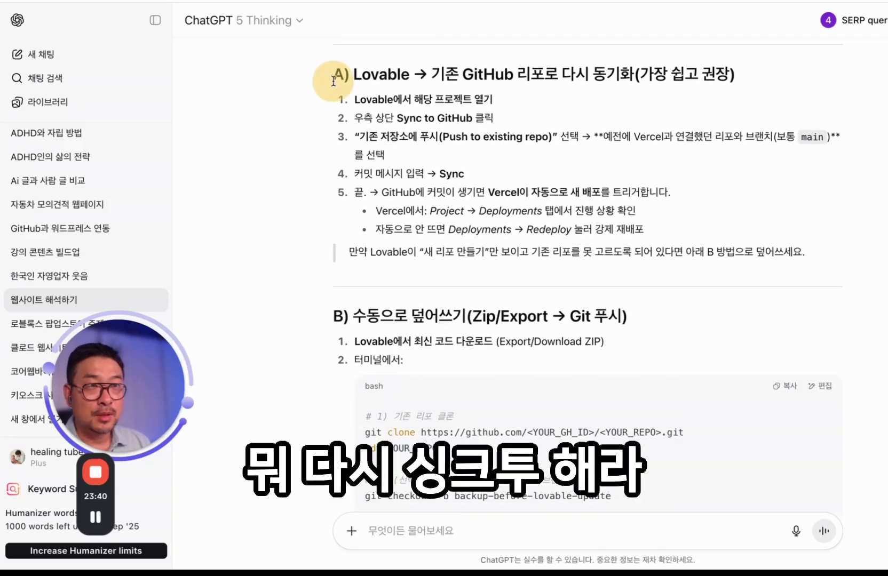
scroll(487, 188, down, 2)
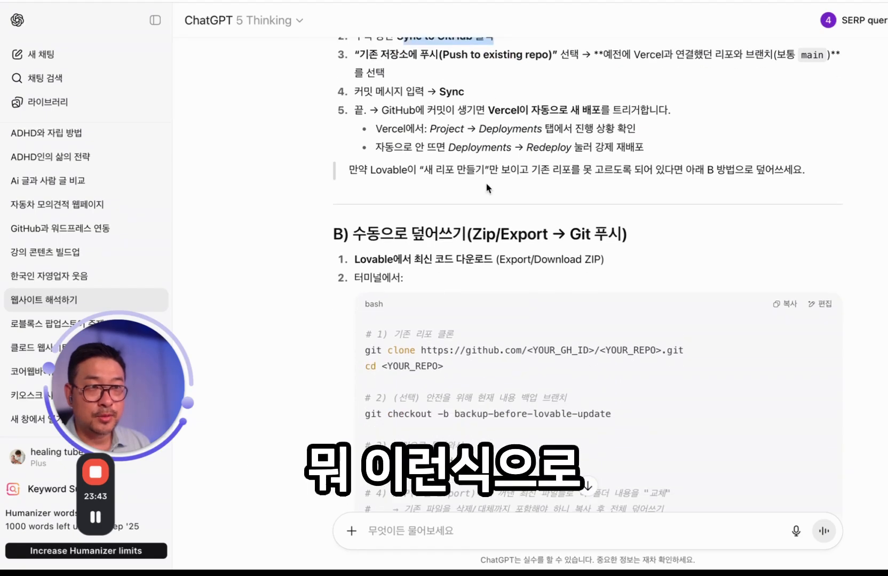
scroll(474, 284, down, 5)
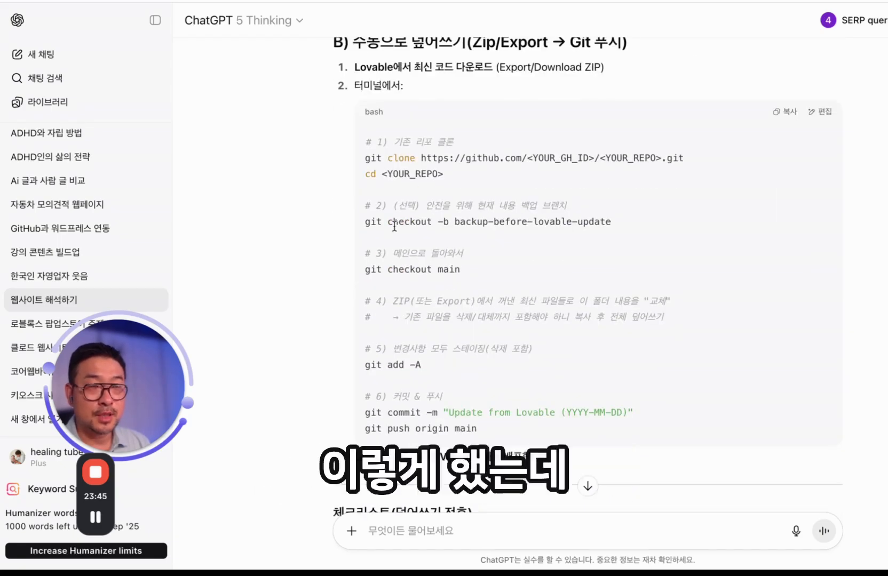
scroll(395, 229, down, 7)
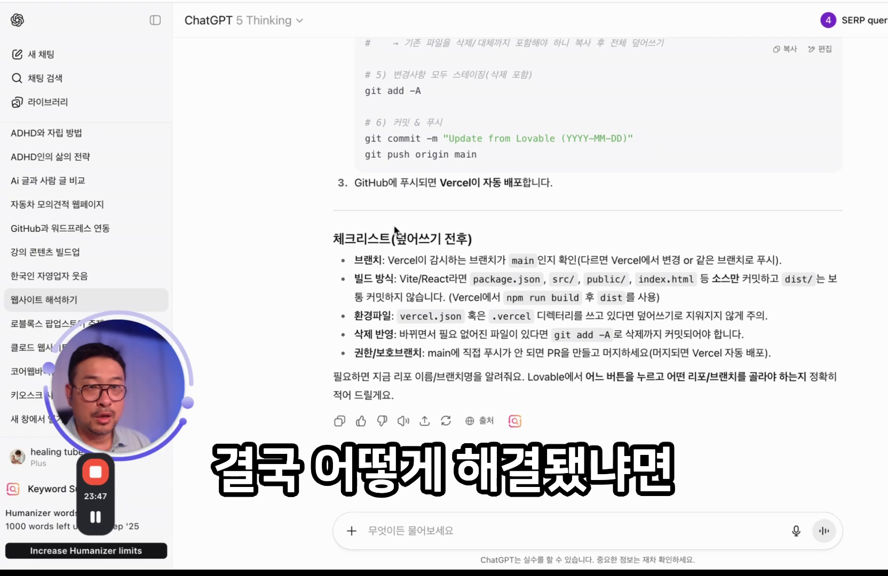
scroll(395, 229, up, 6)
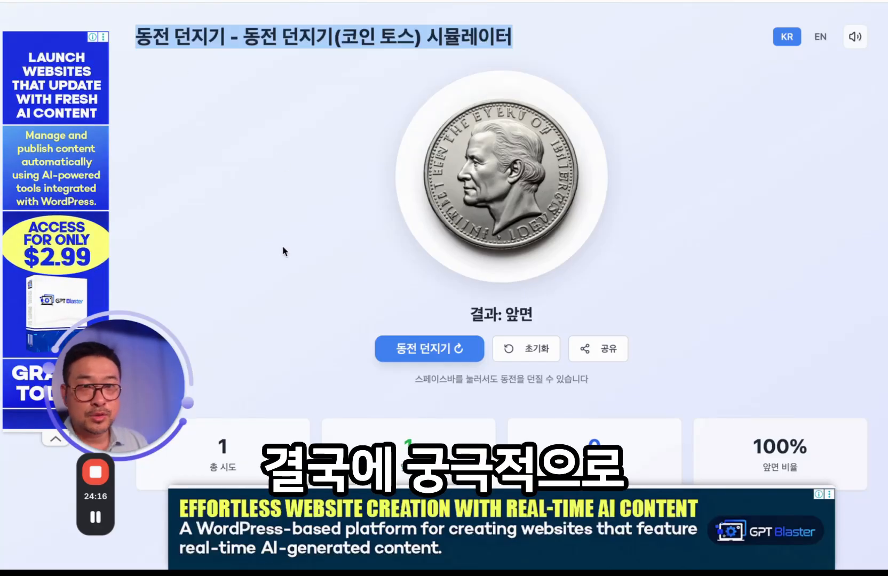
Review the live coin flip homepage from the simulator through the article sections to the footer links
scroll(316, 226, down, 15)
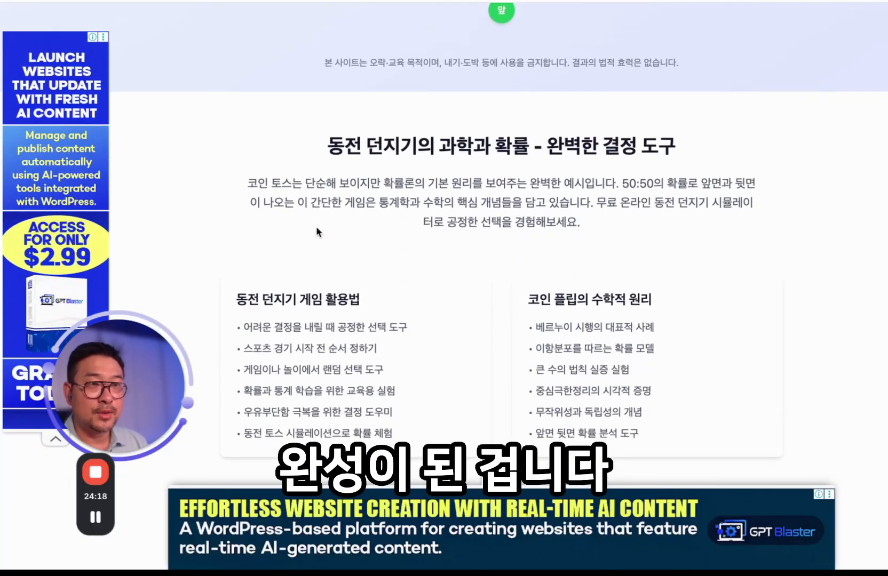
scroll(294, 254, down, 15)
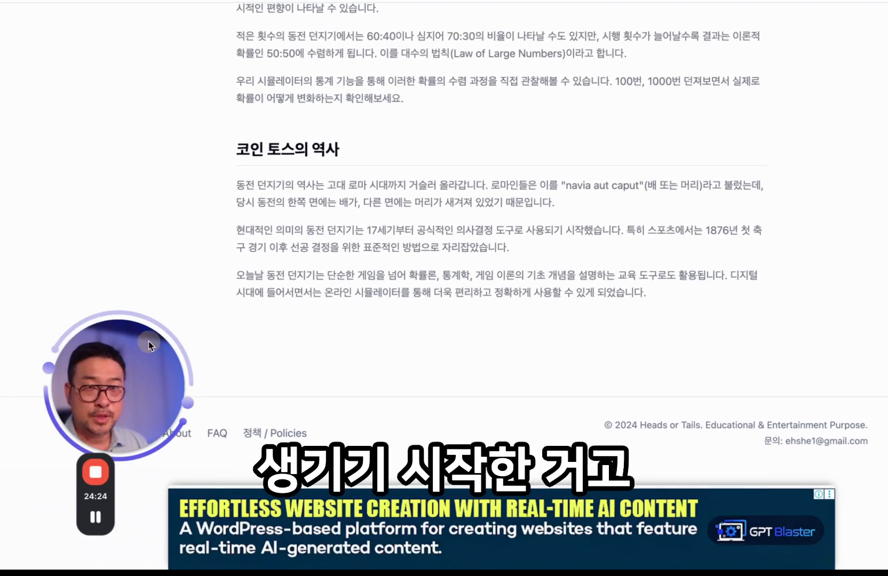
drag(149, 342, 129, 300)
Open the site's About page from the footer and review its features, technical implementation and contact sections
click(170, 435)
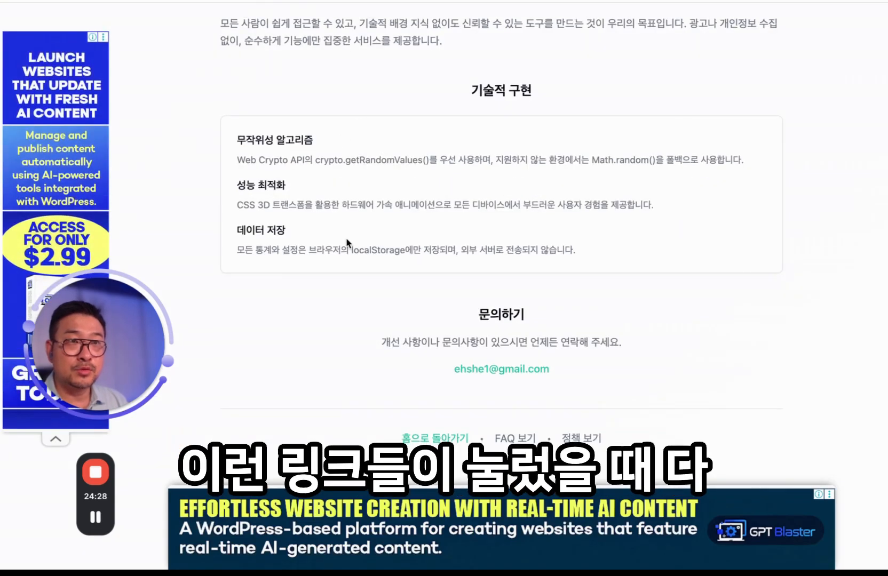
scroll(346, 243, up, 10)
scroll(346, 243, down, 10)
scroll(347, 243, up, 3)
scroll(343, 245, up, 5)
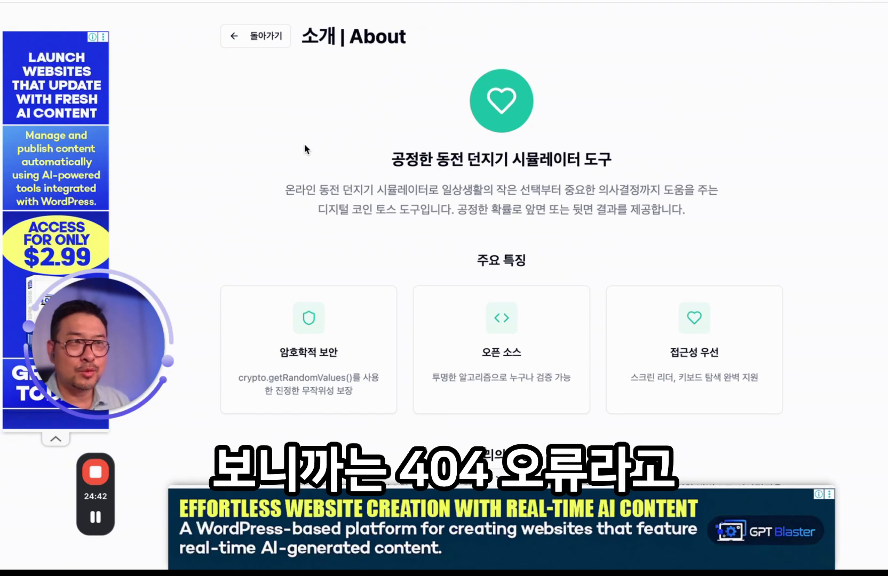
Examine the homepage's coin toss probability and history articles along with the ad placed beneath them
scroll(304, 150, down, 15)
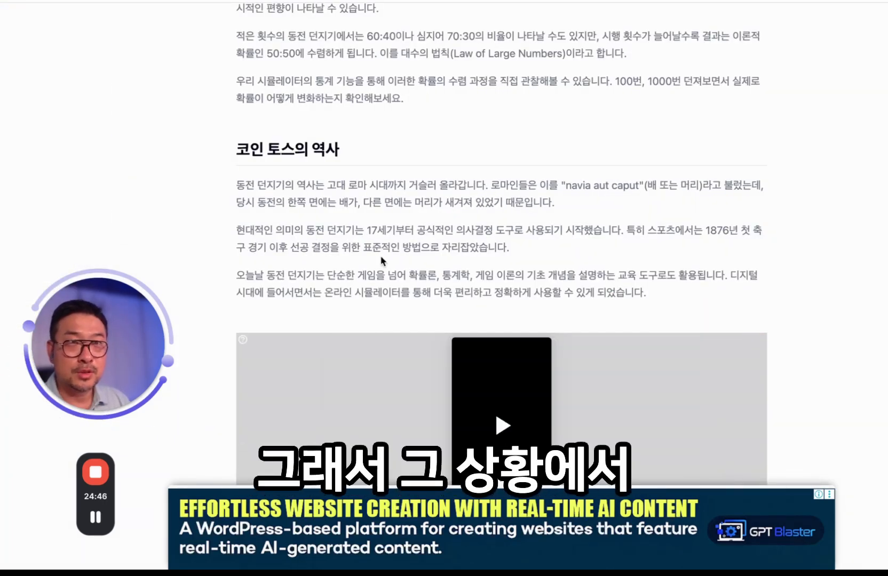
scroll(447, 186, up, 5)
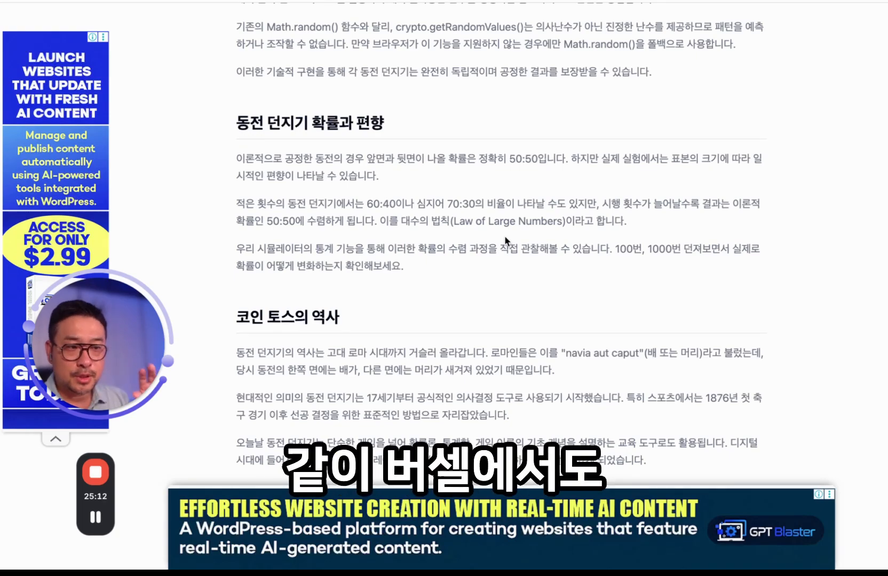
scroll(505, 235, down, 7)
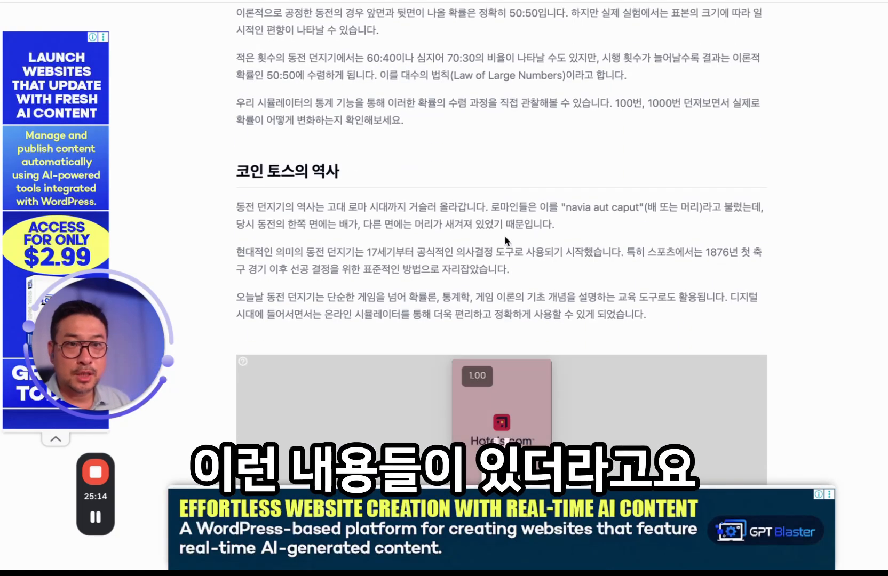
scroll(420, 207, up, 18)
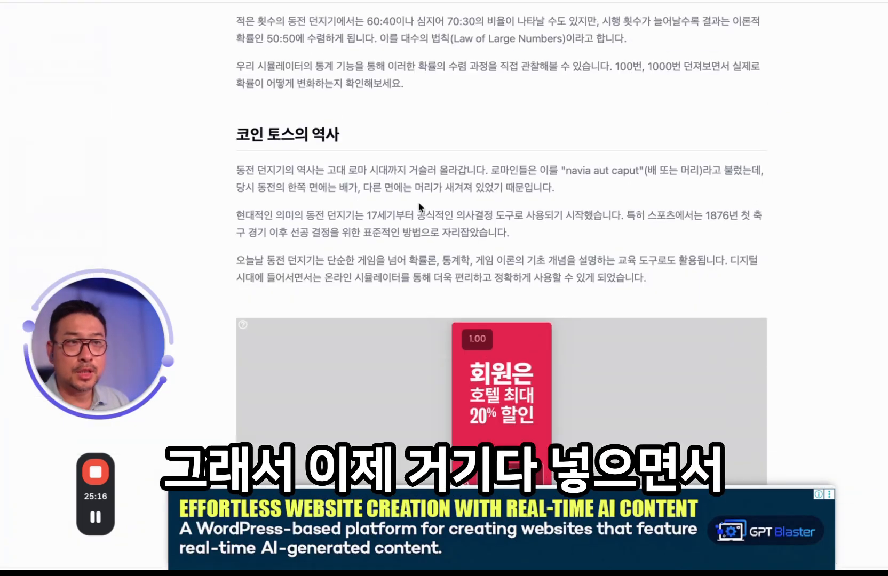
scroll(420, 207, up, 10)
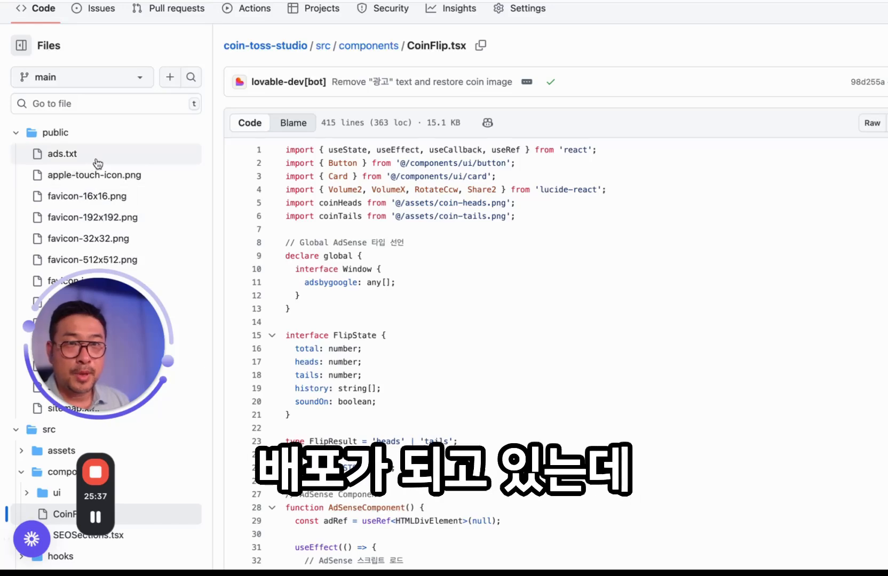
Look over CoinFlip.tsx and the file tree in the coin-toss-studio GitHub repository, and switch to the coin-toss-studio project in Lovable
scroll(88, 216, down, 6)
scroll(89, 218, up, 3)
scroll(89, 219, up, 5)
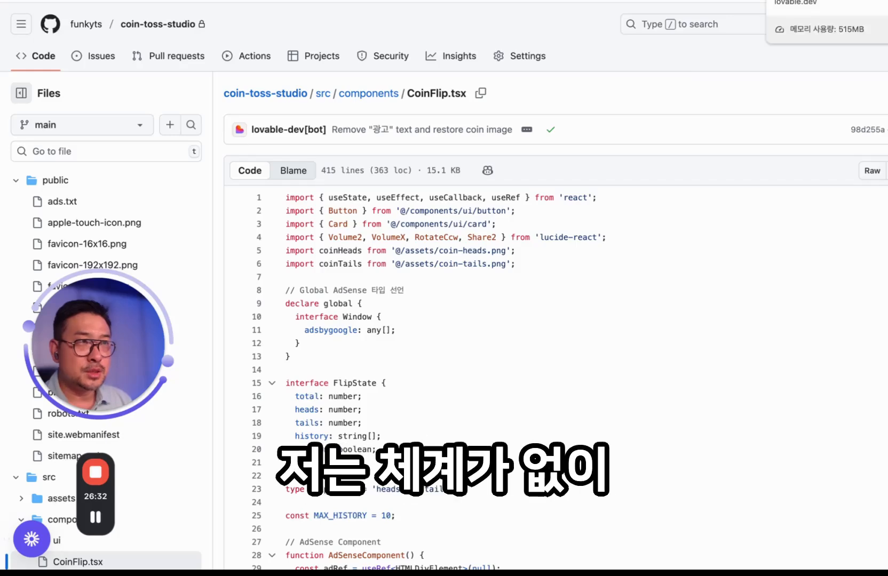
click(789, 0)
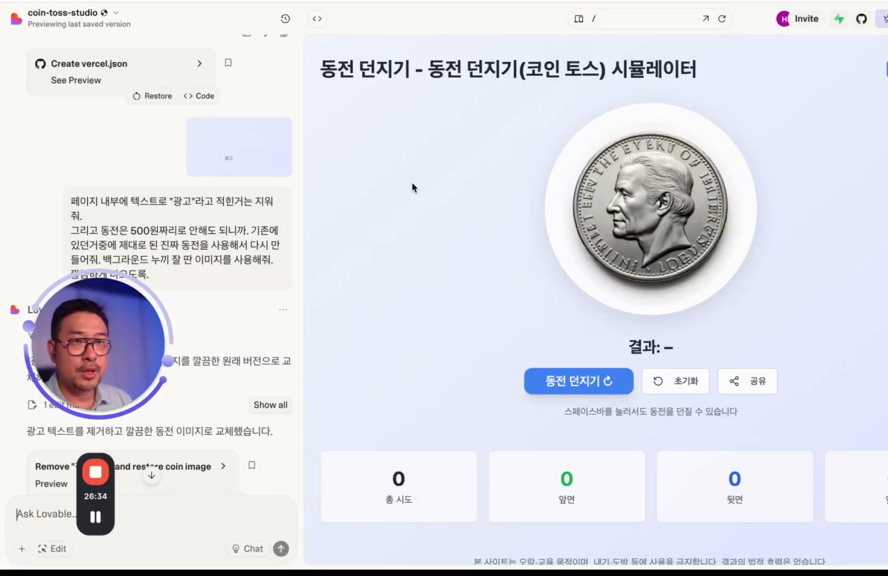